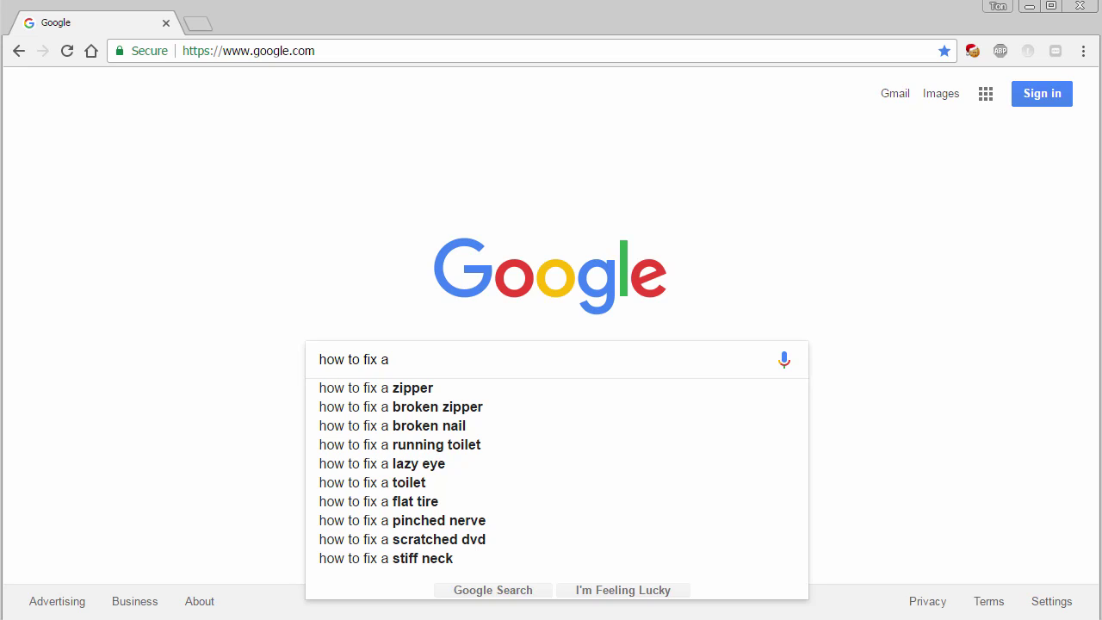
Check Google's autocomplete suggestions for "how to fix a" followed by each of the letters a to e
type("a")
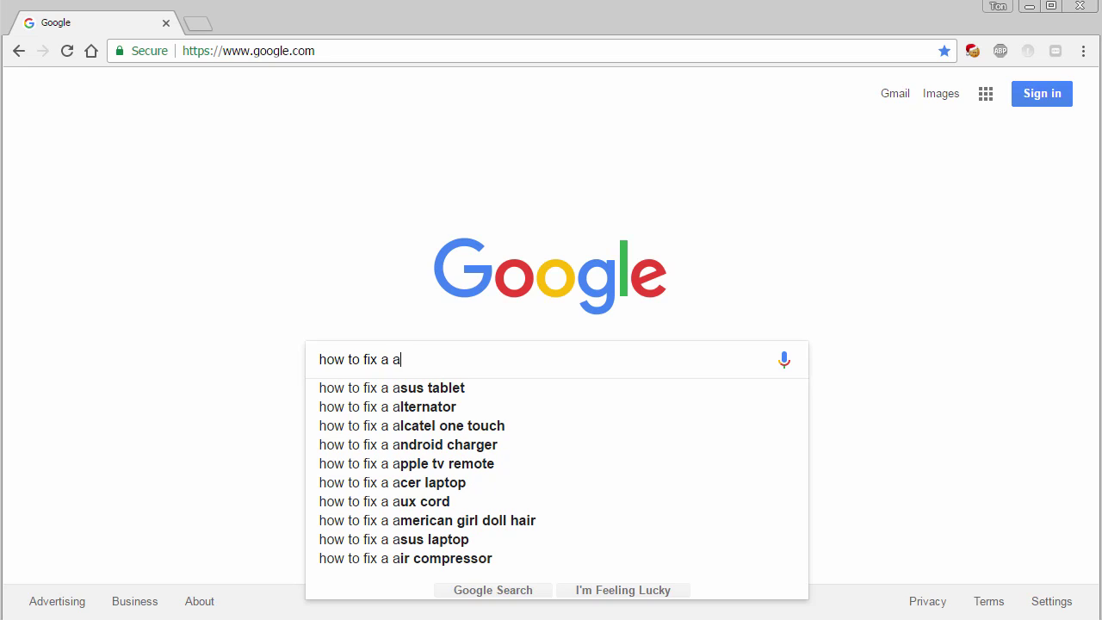
key("BackSpace")
type("b")
key("BackSpace")
type("c")
key("BackSpace")
type("d")
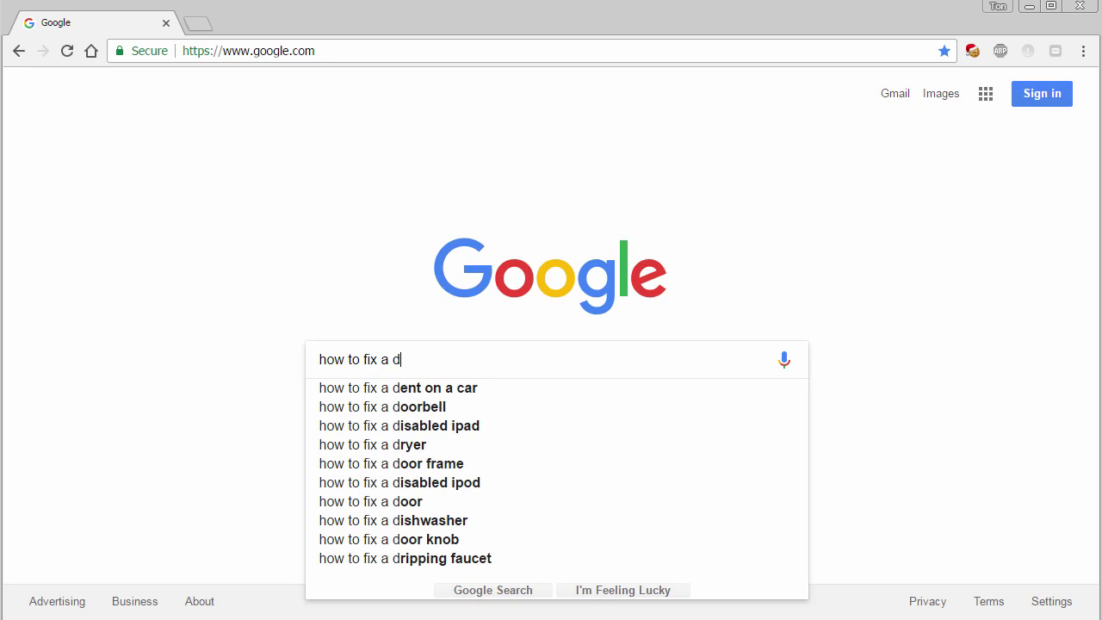
key("BackSpace")
type("e")
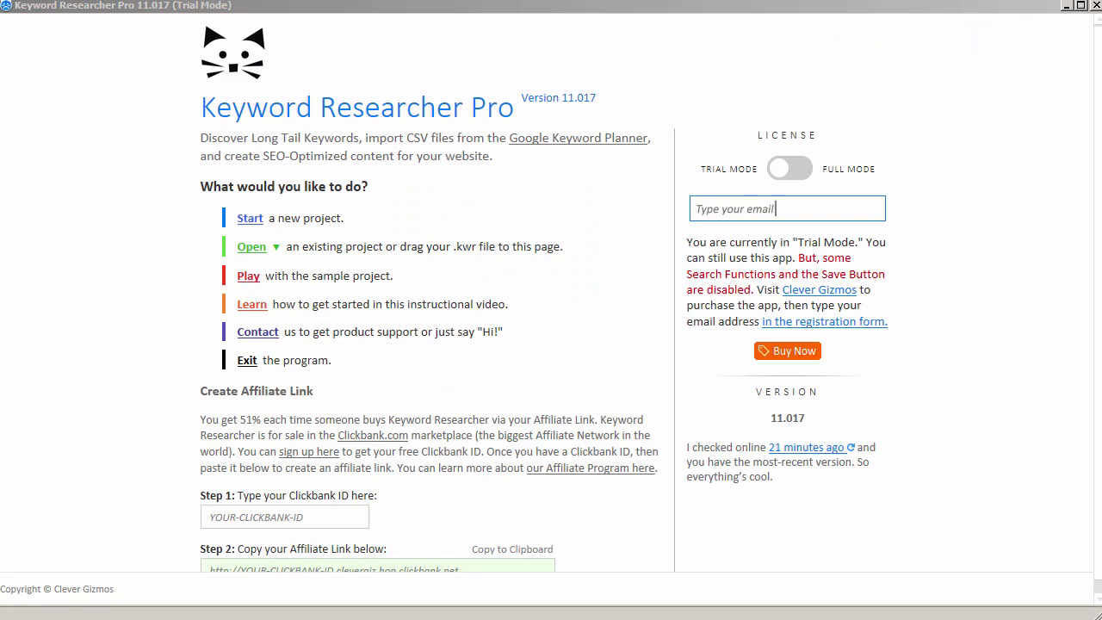
Start a new project in Keyword Researcher Pro and run a Google keyword search for "how to fix a *"
left_click(249, 222)
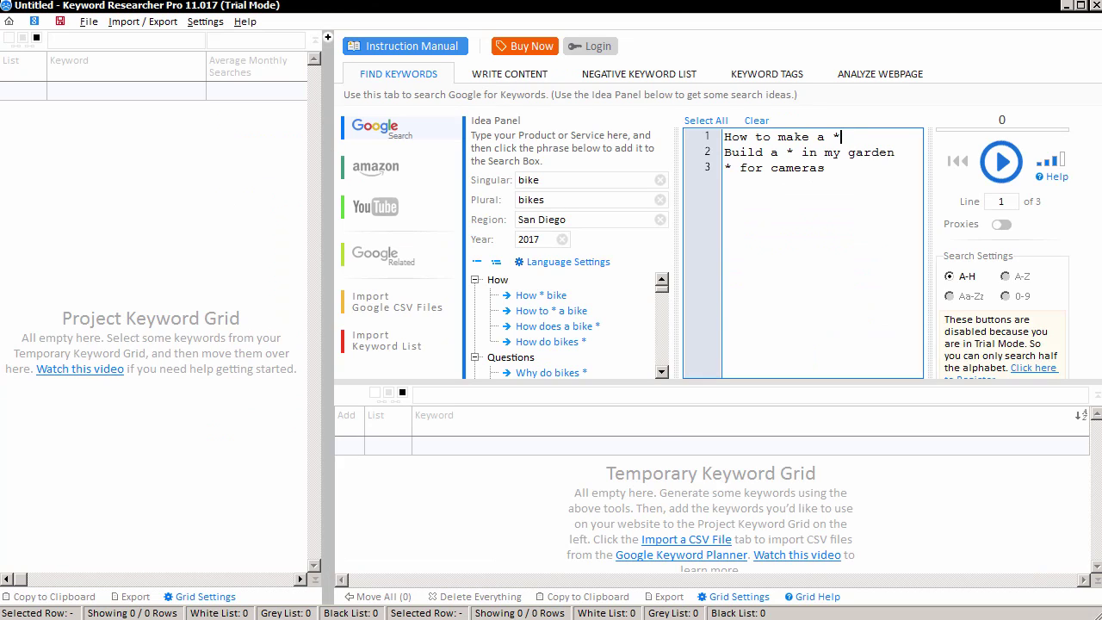
left_click_drag(840, 181, 780, 136)
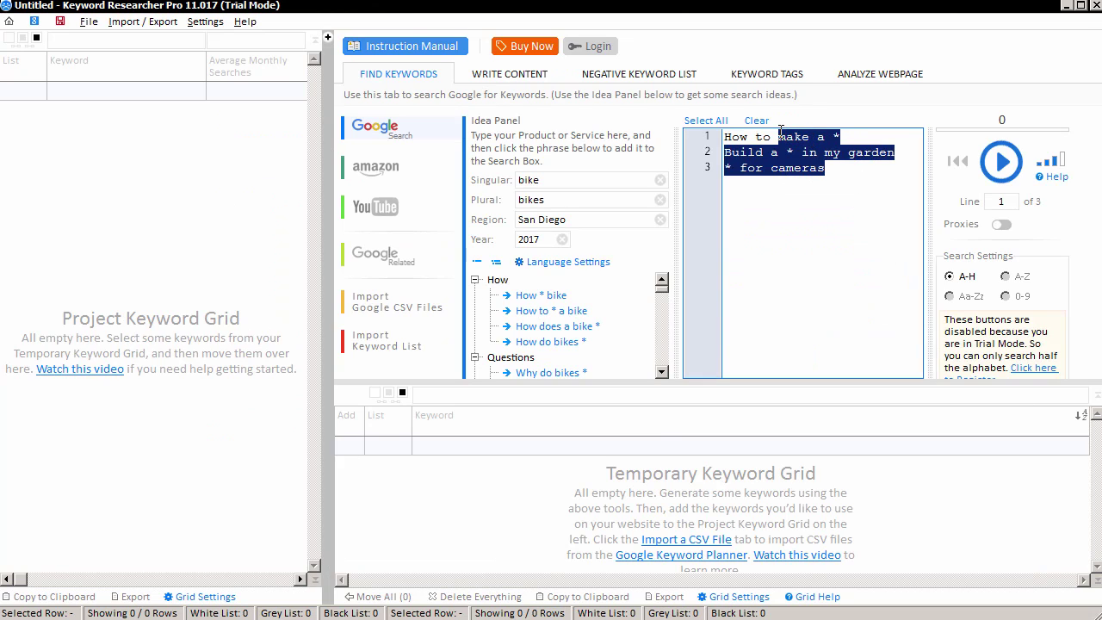
type("fix ")
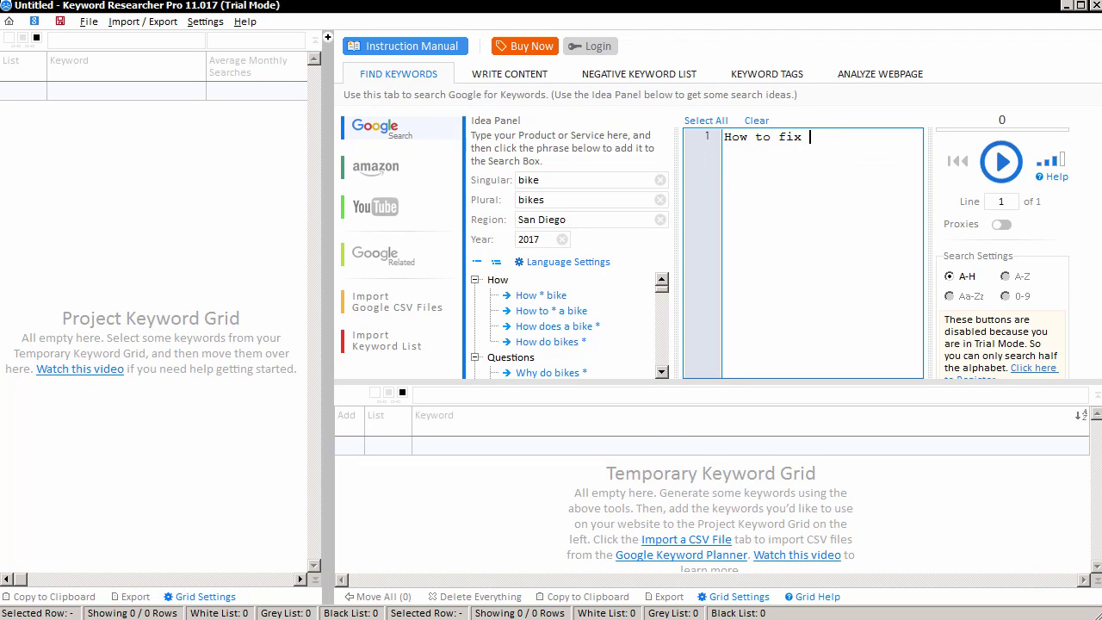
type("a *")
left_click(1001, 162)
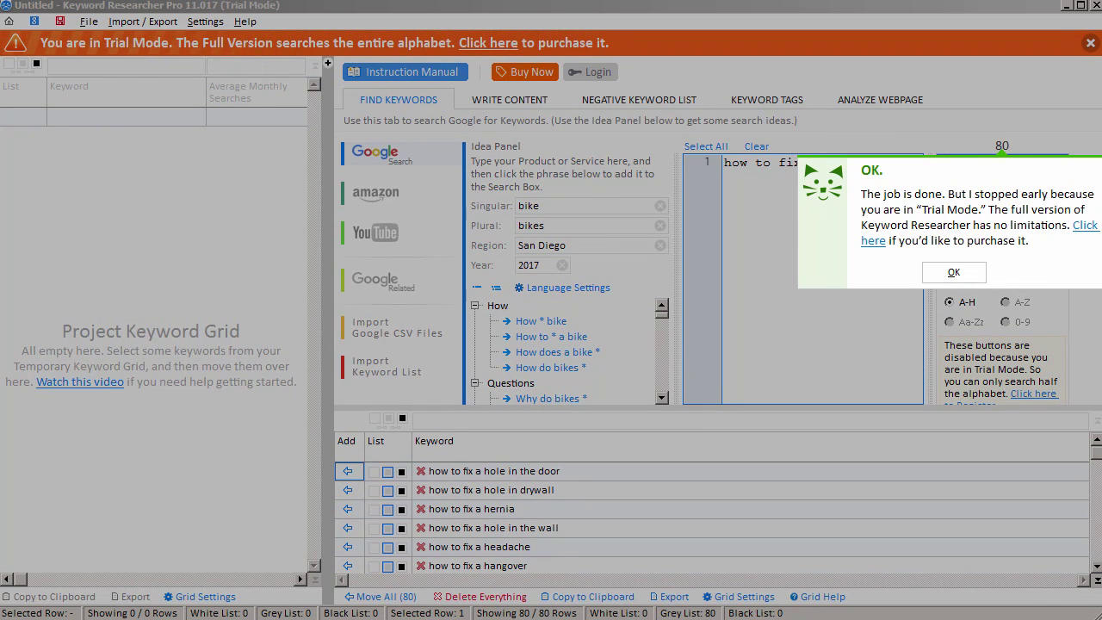
left_click(953, 275)
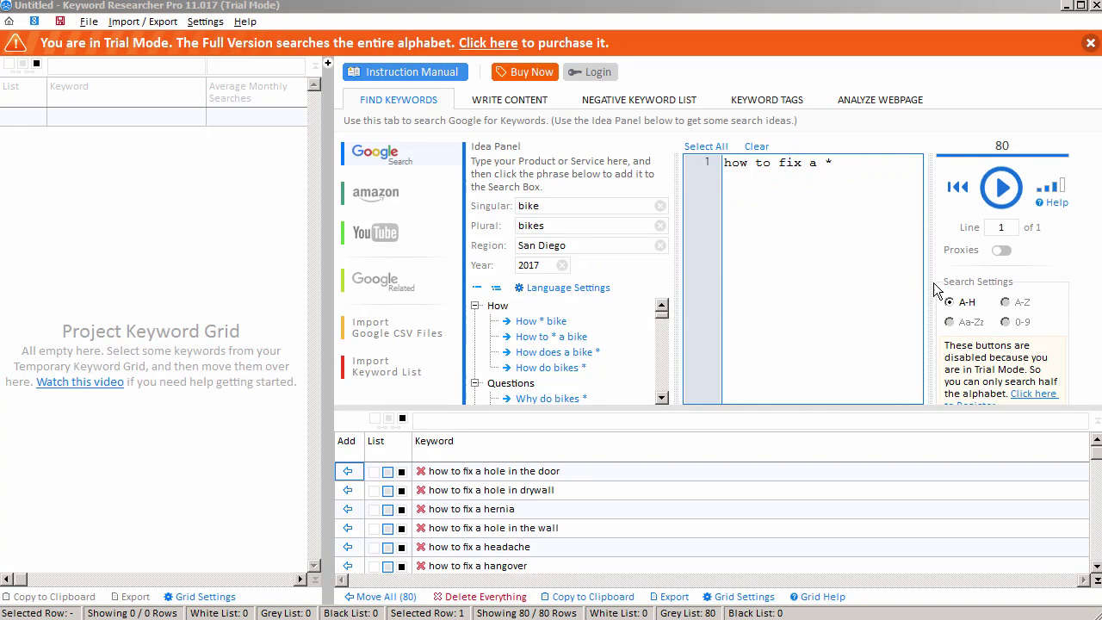
left_click(1091, 43)
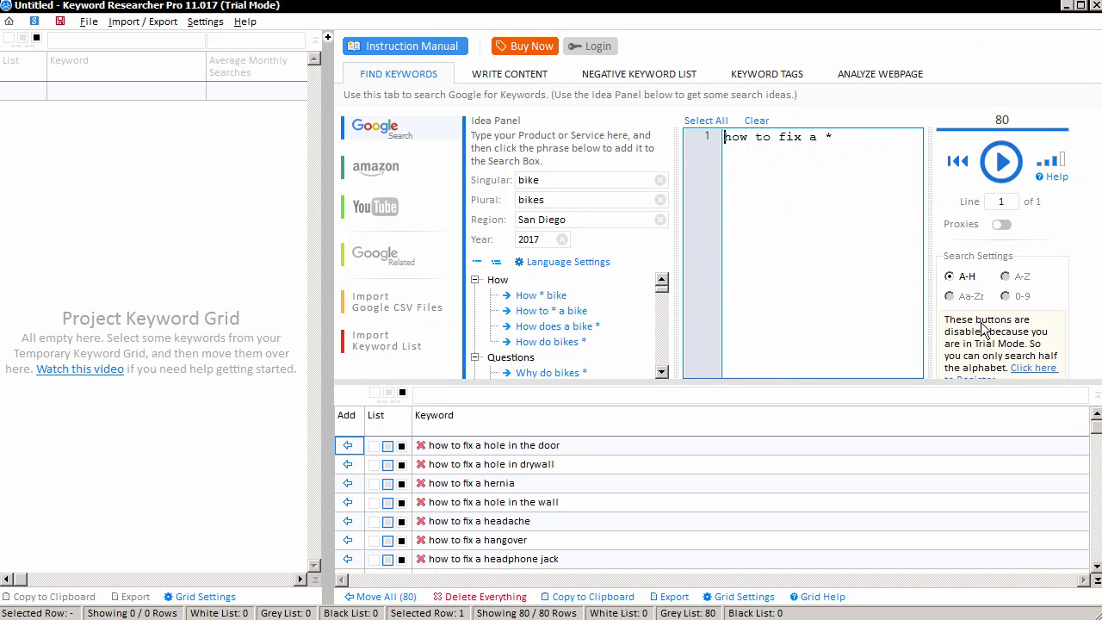
Register the program with the purchaser's e-mail address
left_click(601, 47)
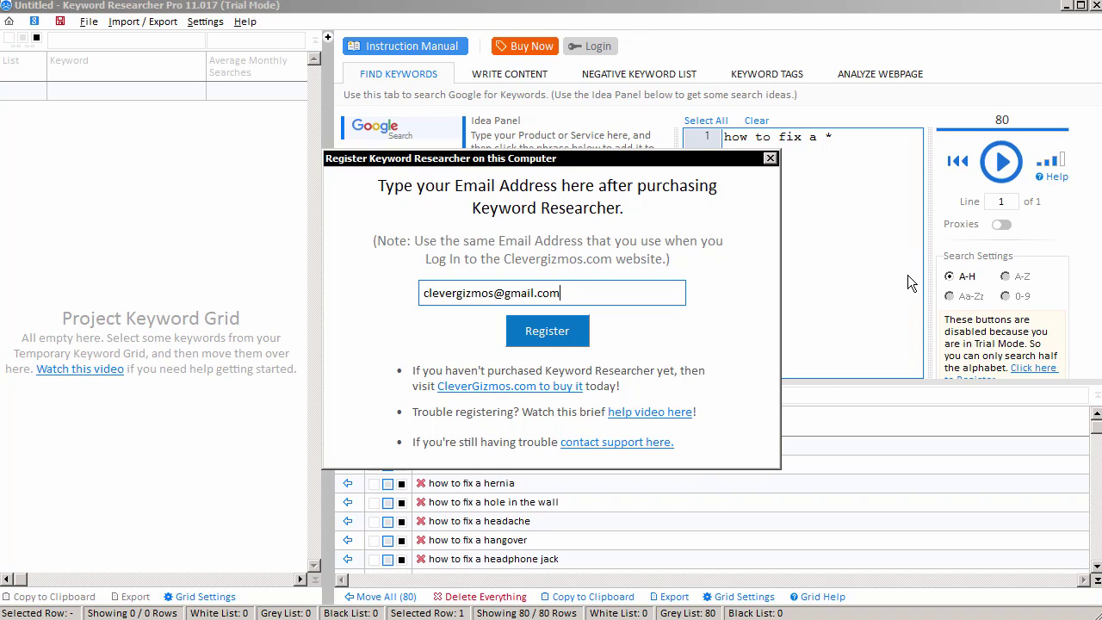
left_click(555, 334)
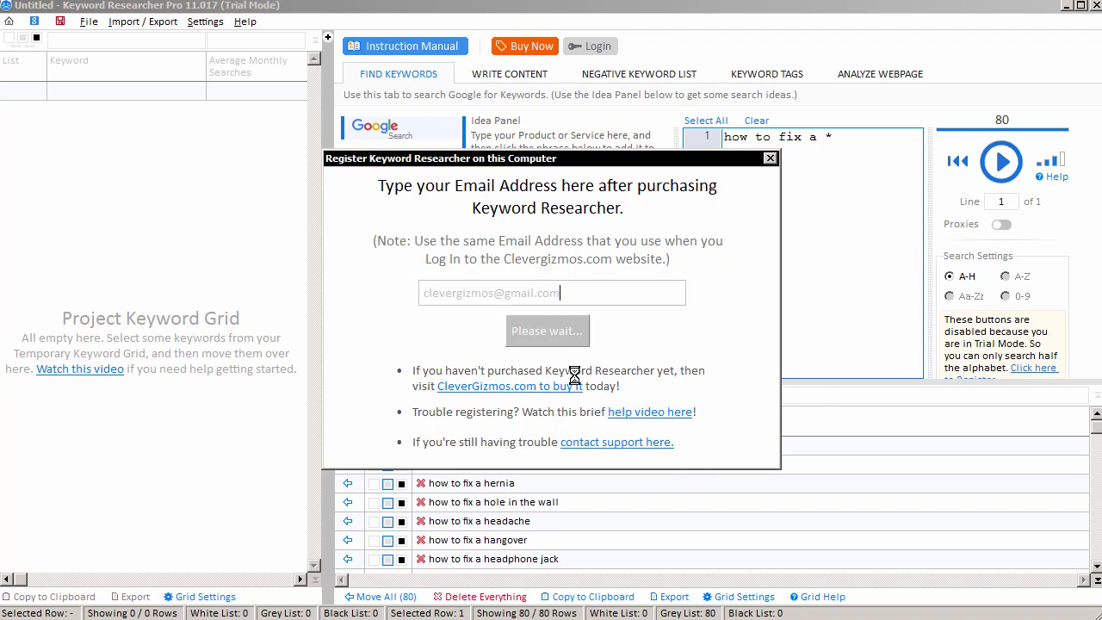
left_click(549, 292)
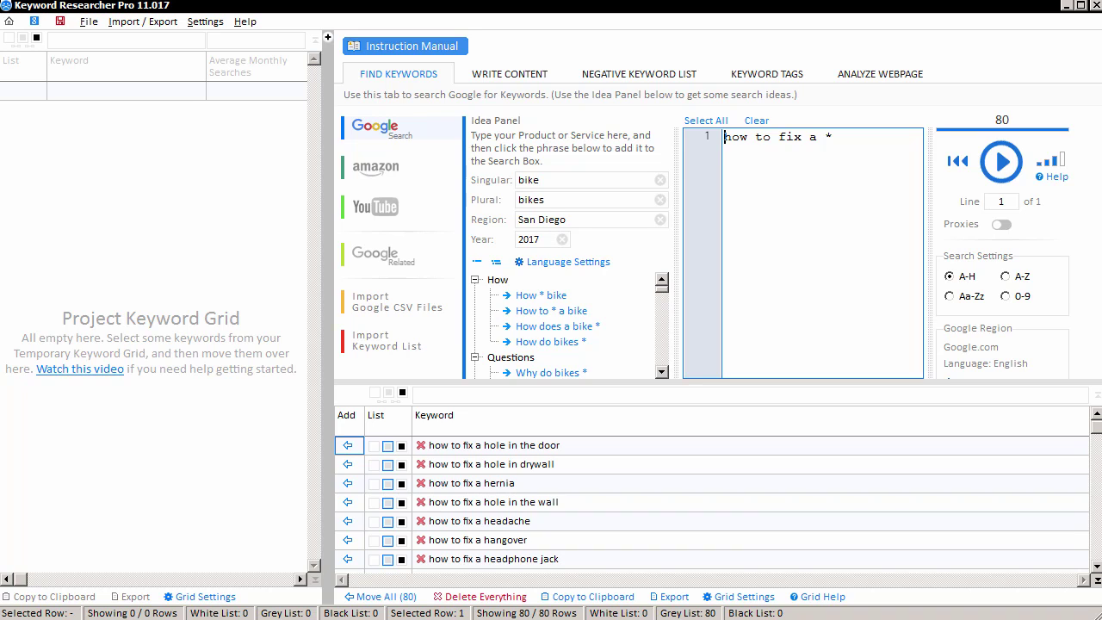
Enlarge the search area and set the search range to A-Z
left_click_drag(888, 383, 890, 432)
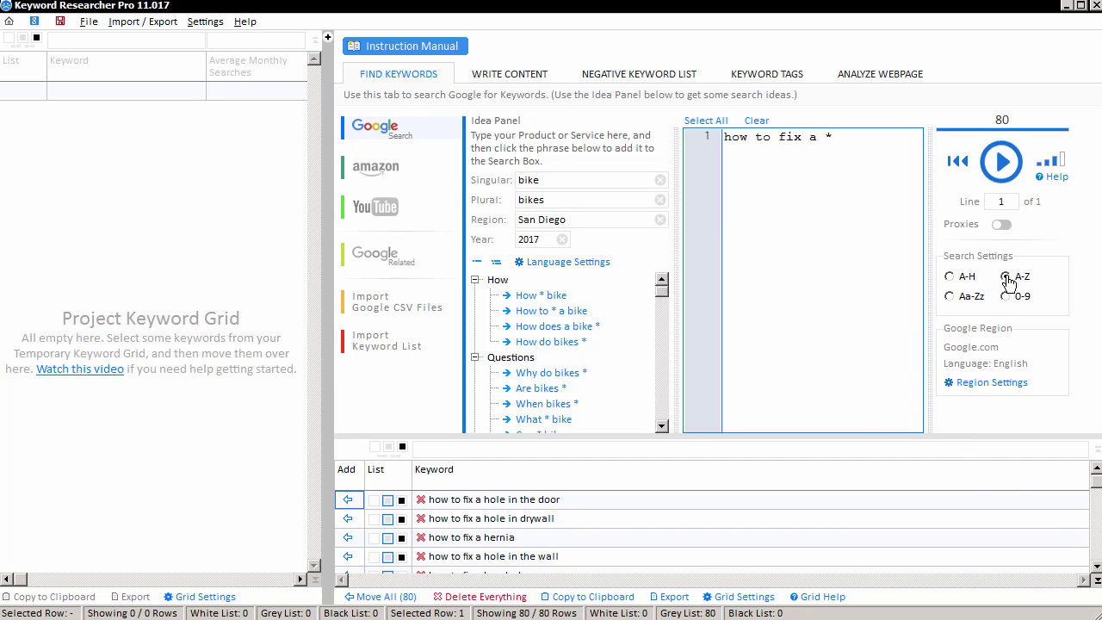
left_click(949, 277)
left_click(1005, 276)
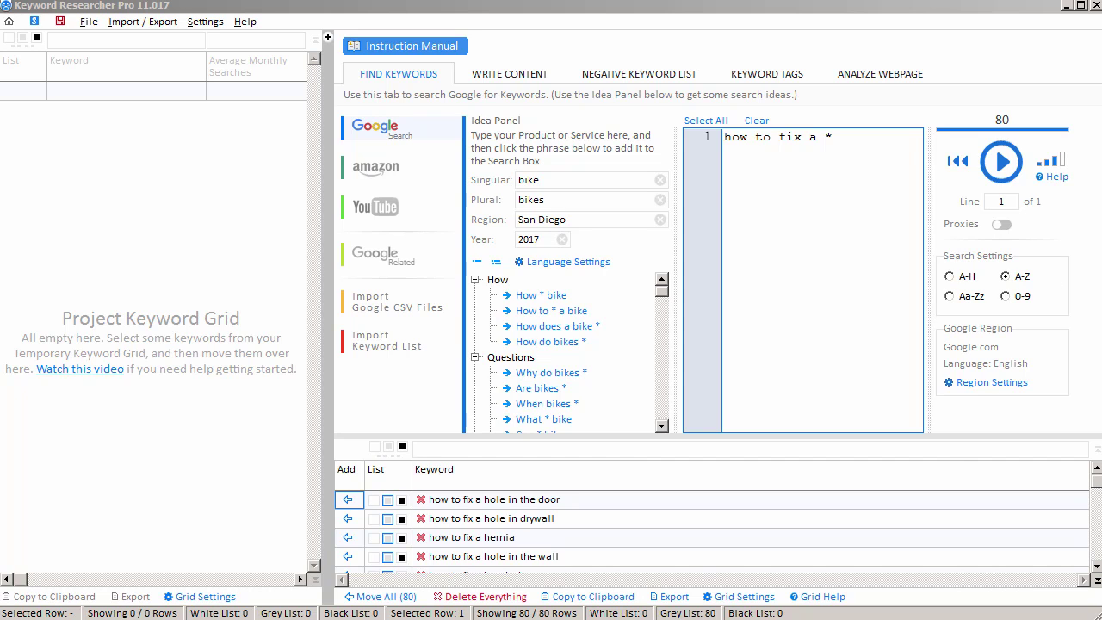
Clear the search phrases and delete all keywords from the Temporary Keyword Grid
left_click(756, 121)
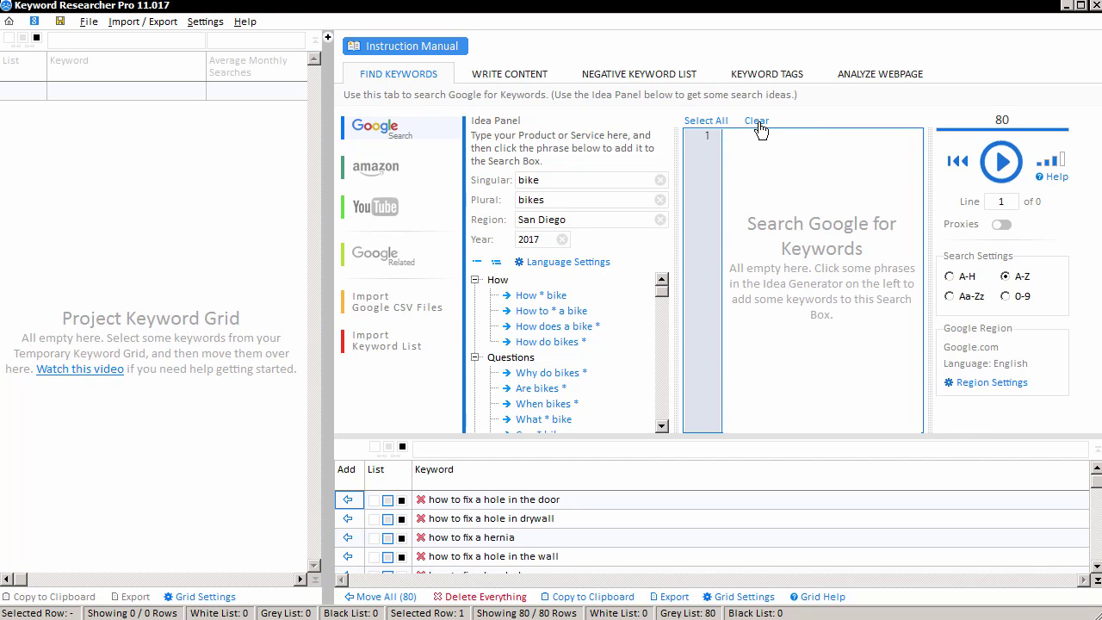
left_click(476, 596)
left_click(449, 566)
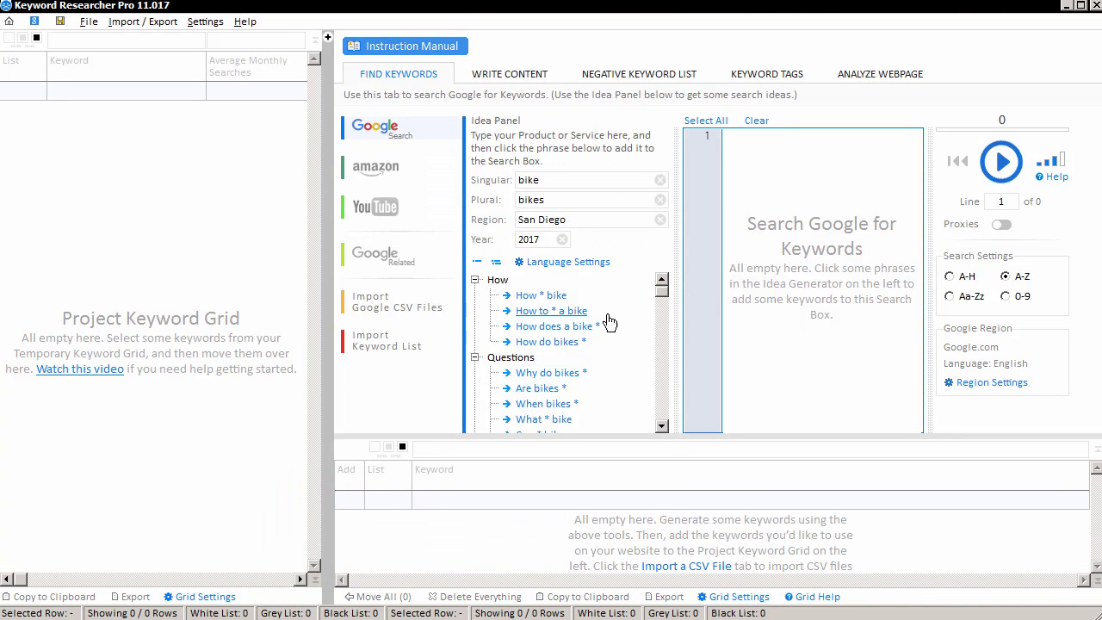
Enlarge the search area and set the Idea Panel to singular "camera", plural "cameras" and region "Los Angeles"
left_click_drag(325, 87, 128, 161)
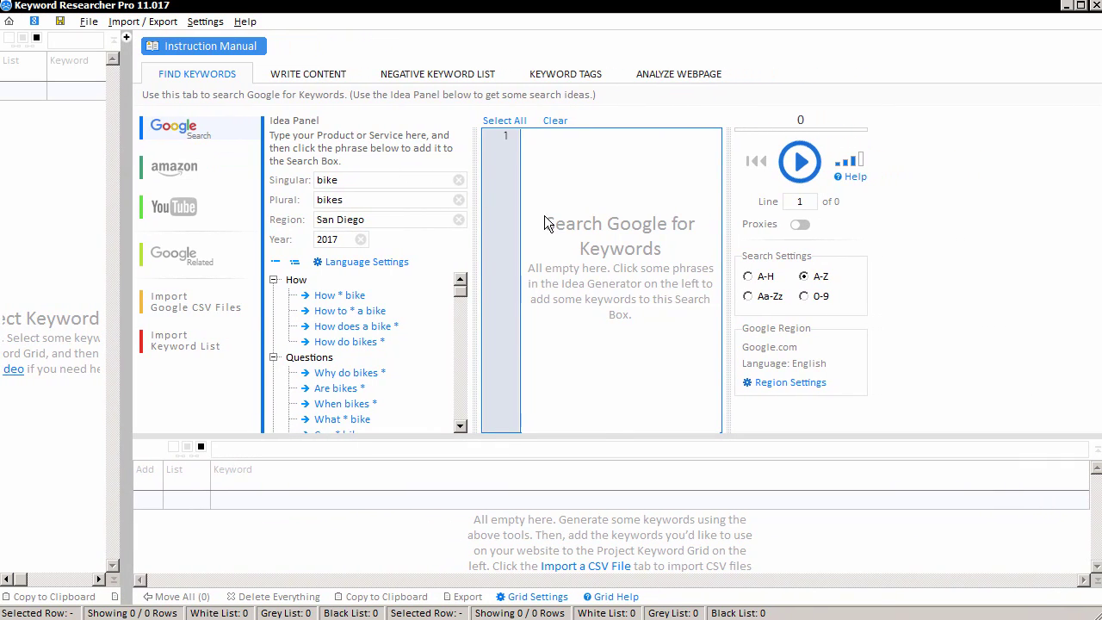
left_click_drag(611, 437, 610, 485)
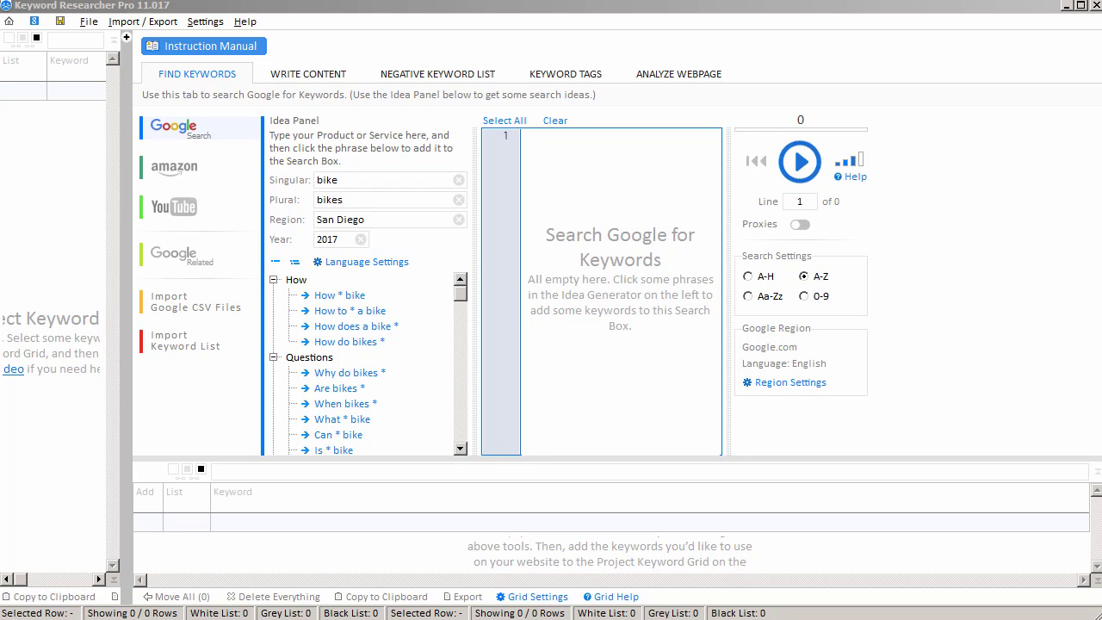
double_click(369, 179)
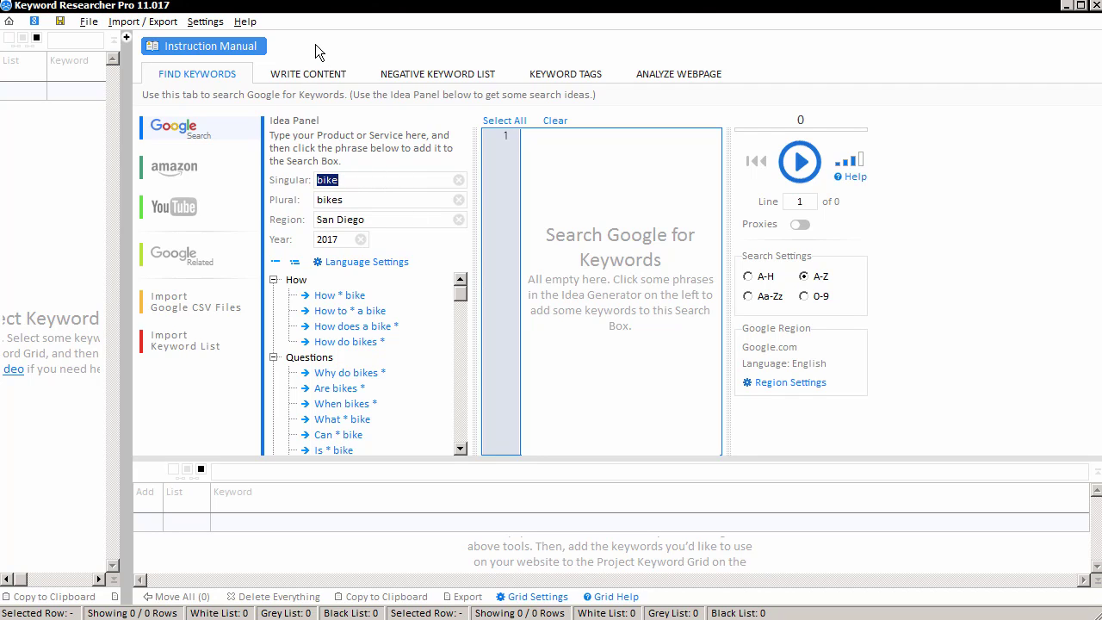
type("camera")
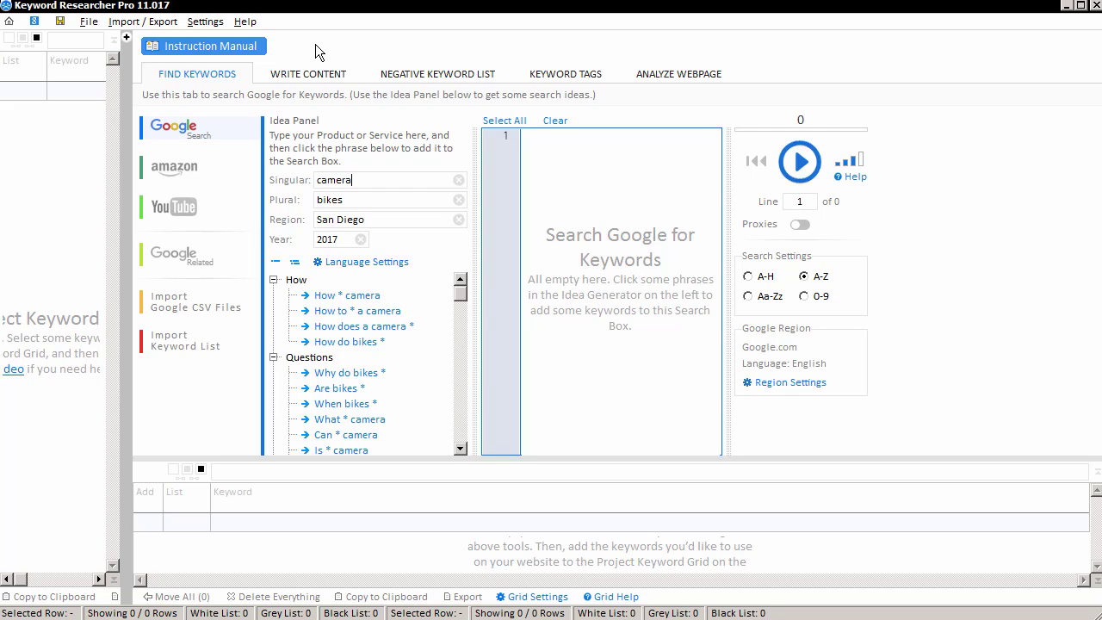
key("Tab")
type("ca")
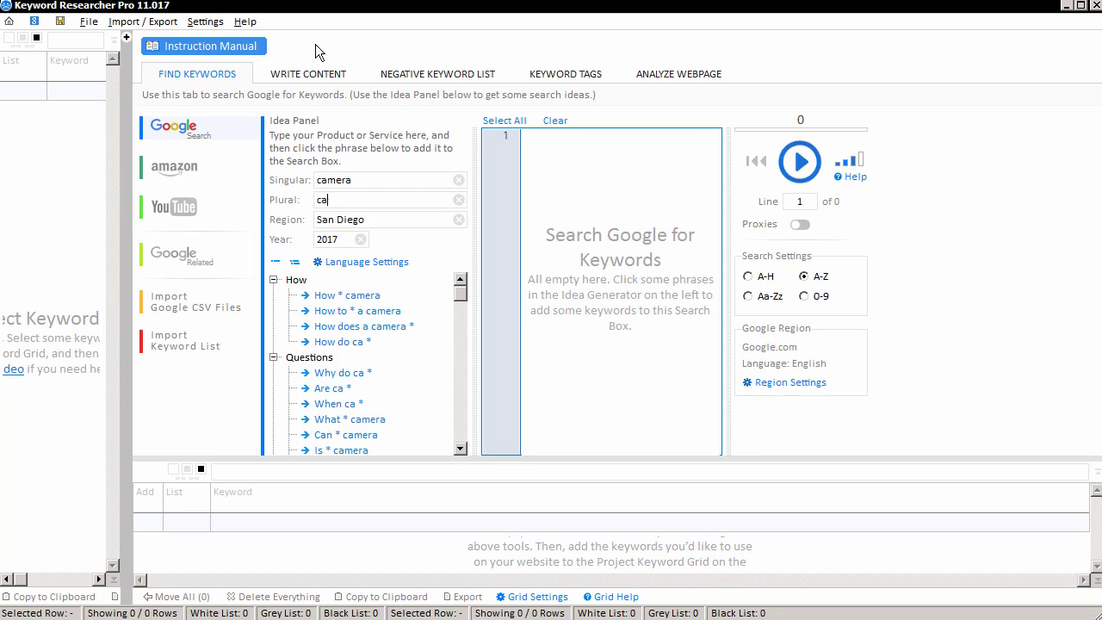
type("meras")
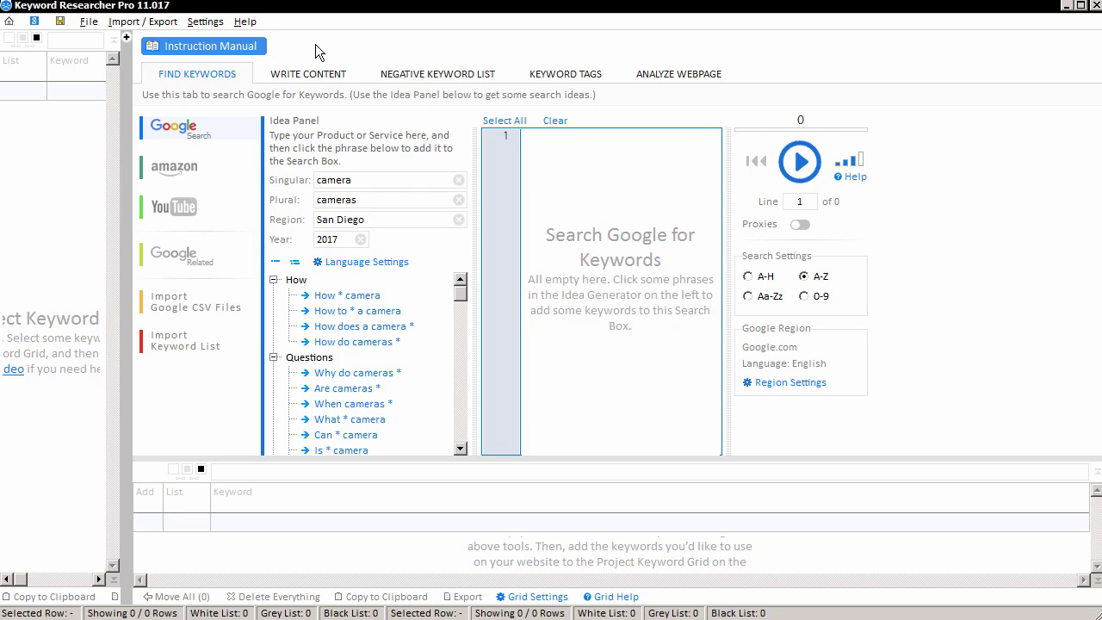
key("Tab")
key("BackSpace")
type("Los Angeles")
Add the idea phrases "How * camera", "How to * a camera", "Why do cameras *" and "Are cameras *" to the search box
mouse_move(461, 301)
left_mouse_down()
mouse_move(460, 430)
mouse_move(471, 290)
left_mouse_up()
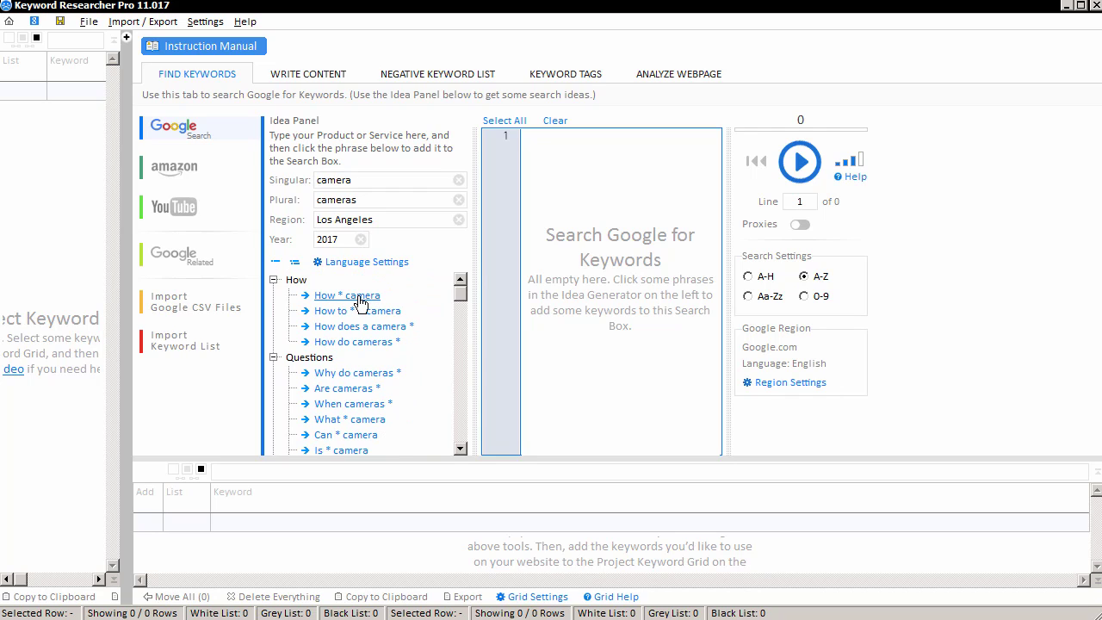
left_click(359, 297)
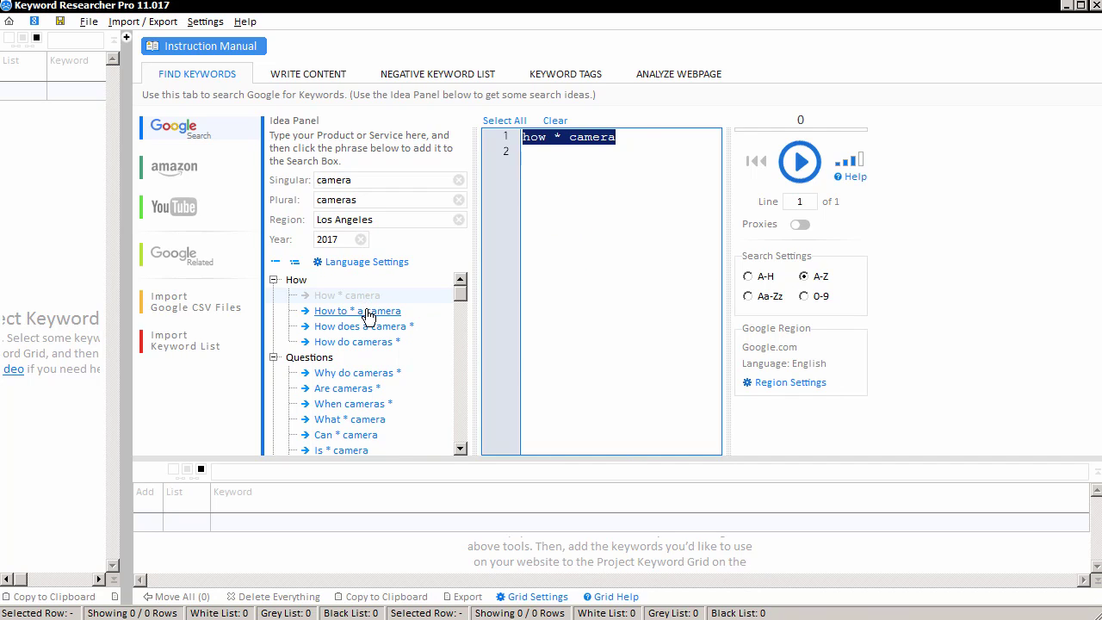
left_click(365, 312)
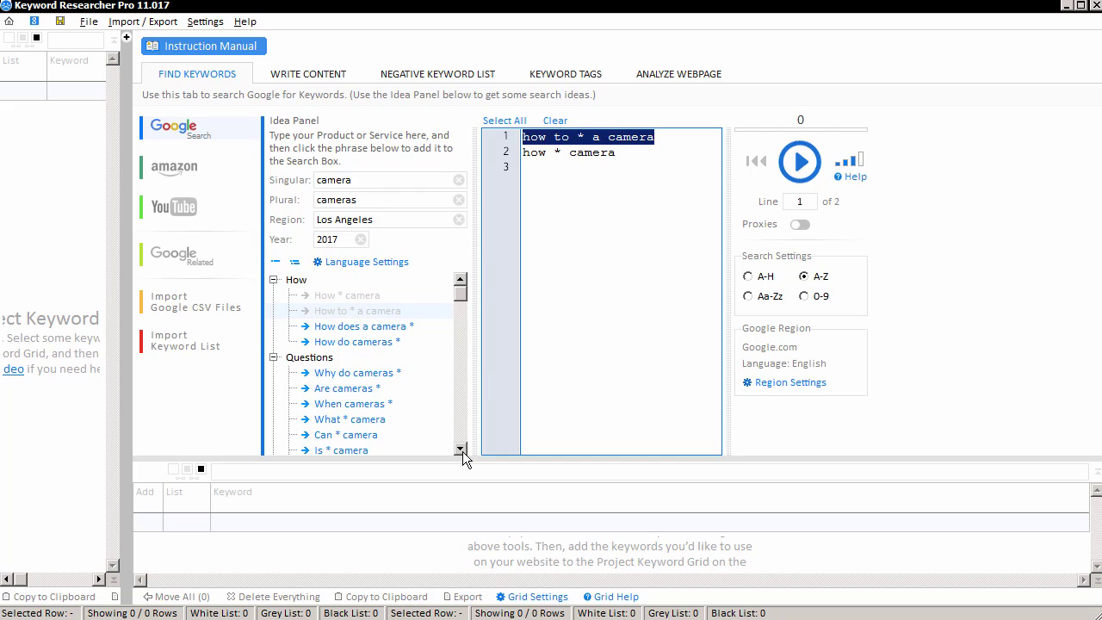
left_click(460, 449)
left_click(460, 449)
left_click(459, 449)
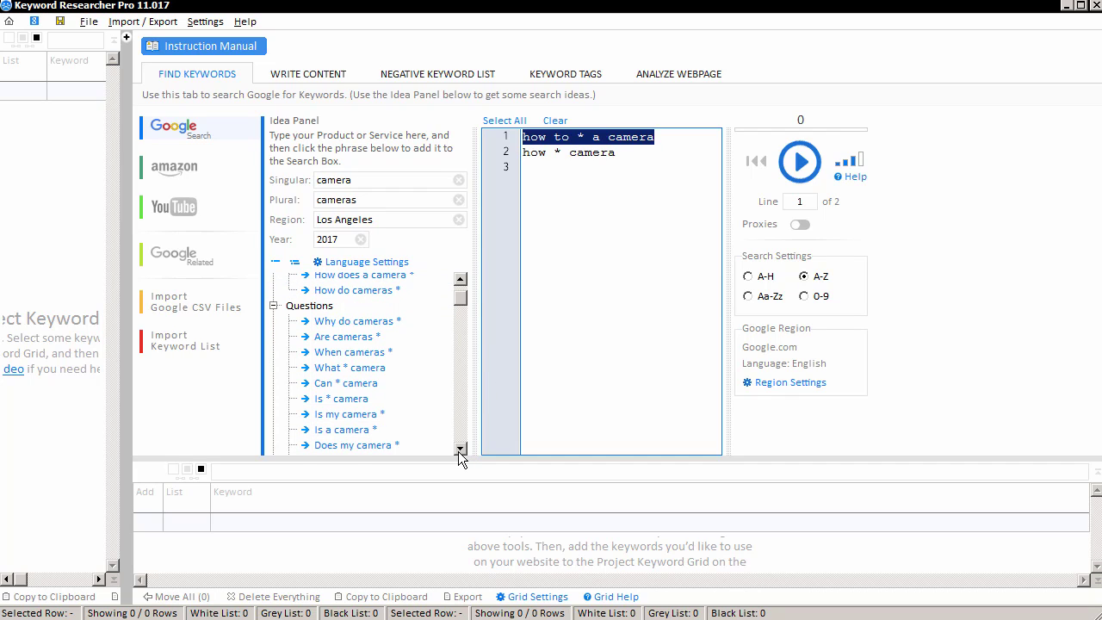
left_click(348, 329)
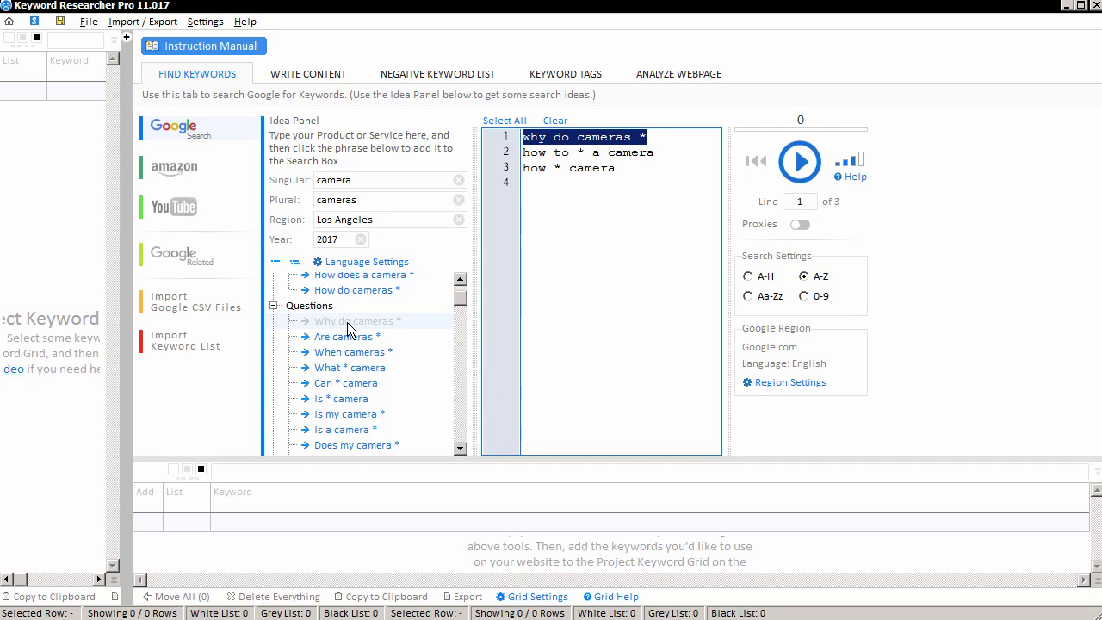
left_click(354, 338)
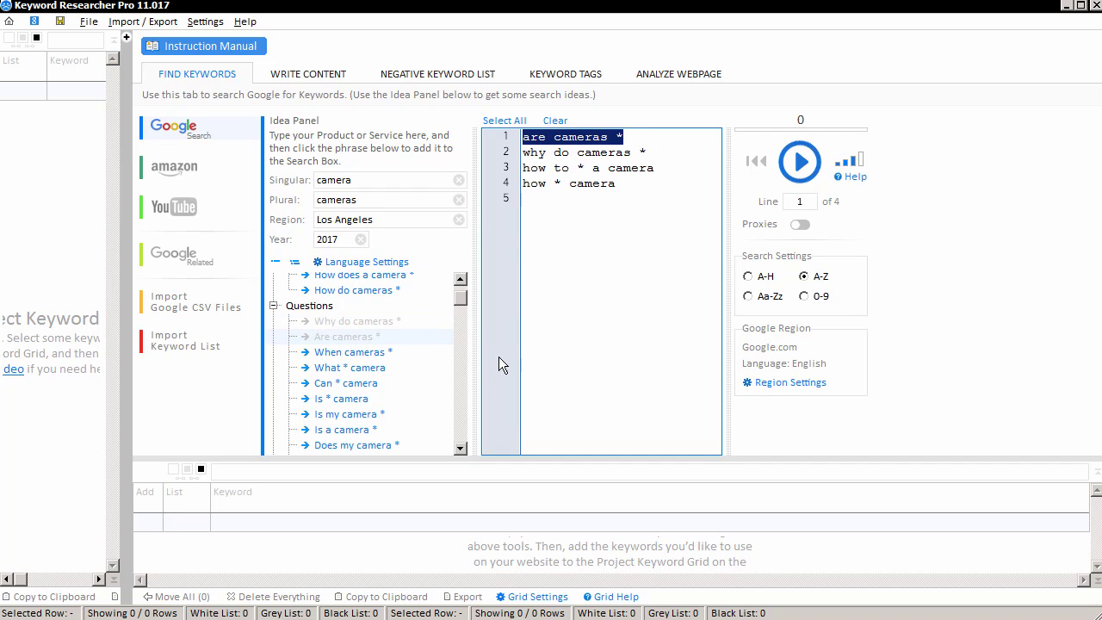
Add the idea phrases "* for cameras", "* for a camera", "cameras for *" and "Los Angeles camera *" to the search box
left_click(460, 449)
left_click(460, 449)
left_click(460, 449)
left_click(460, 450)
left_click(461, 450)
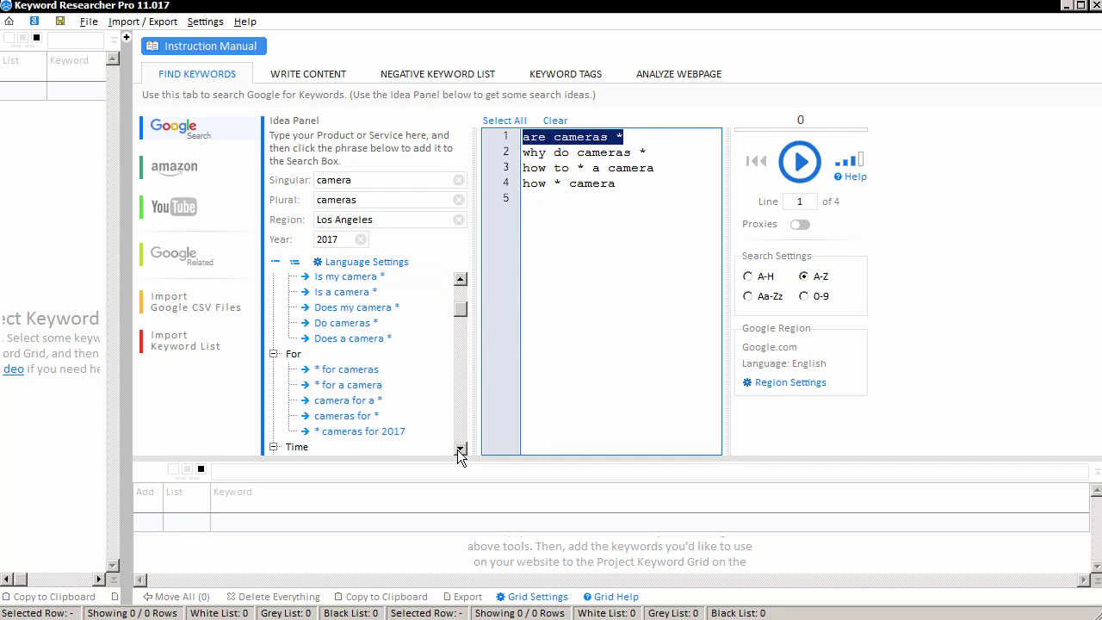
left_click(461, 450)
left_click(461, 450)
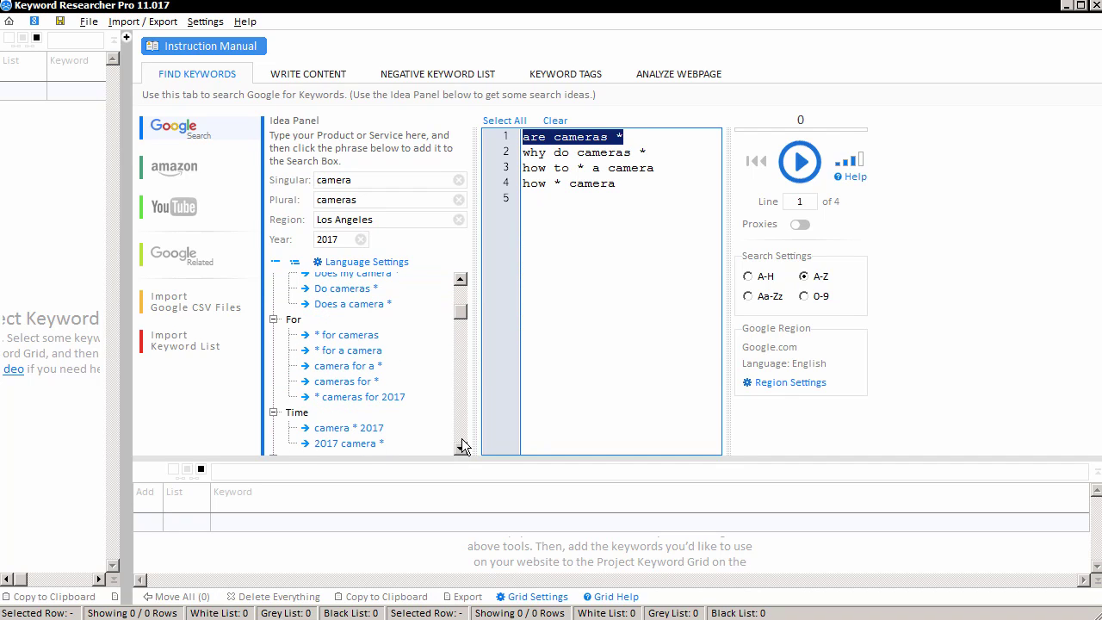
left_click(349, 336)
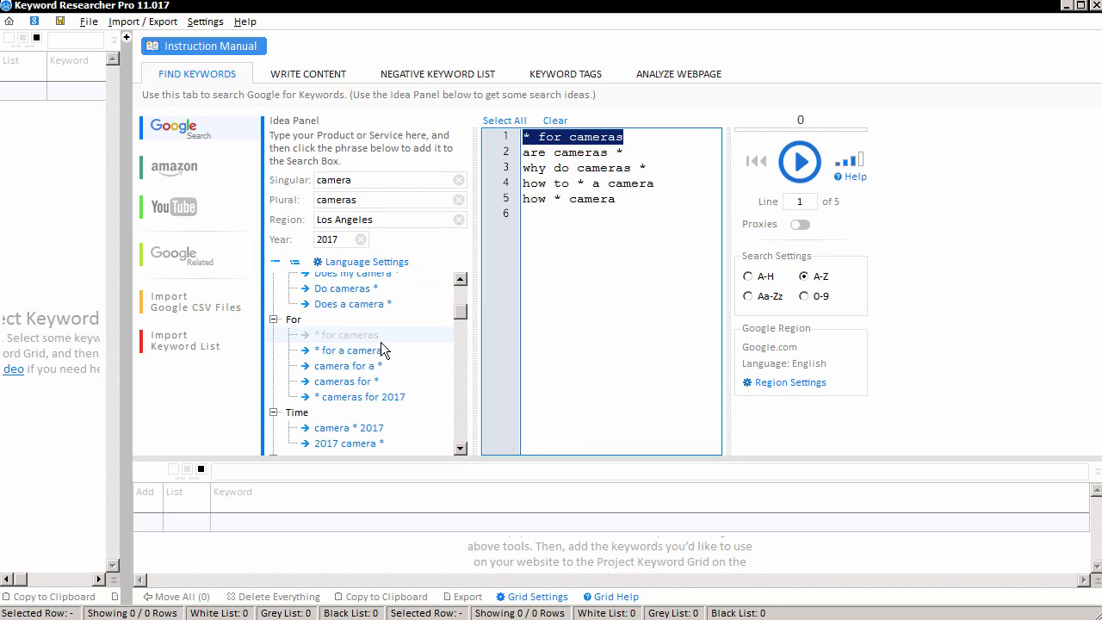
left_click(350, 354)
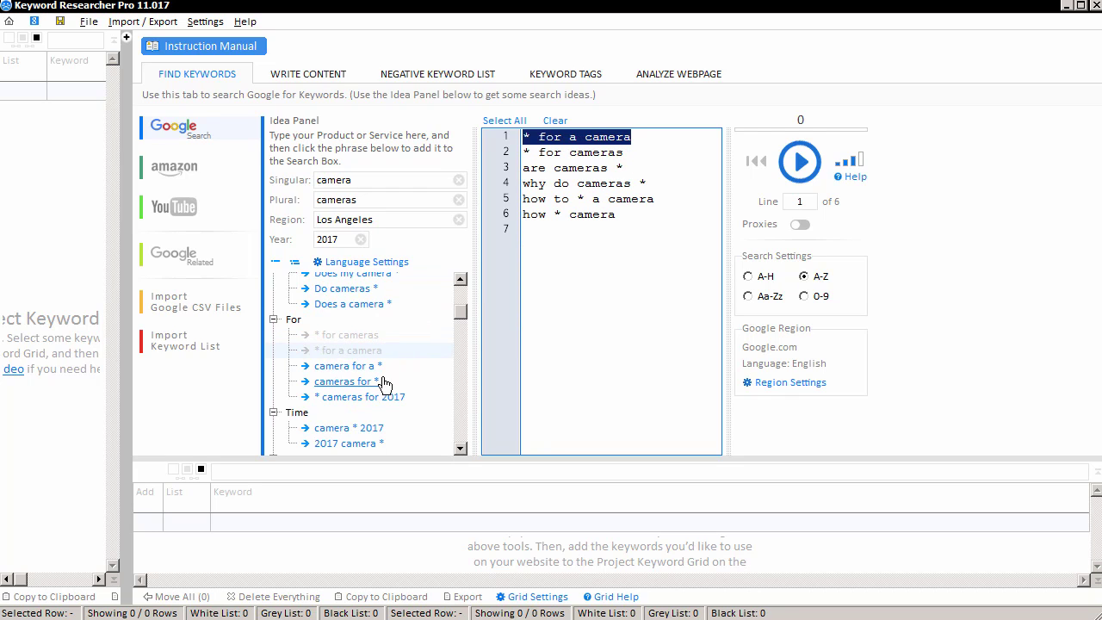
left_click(367, 383)
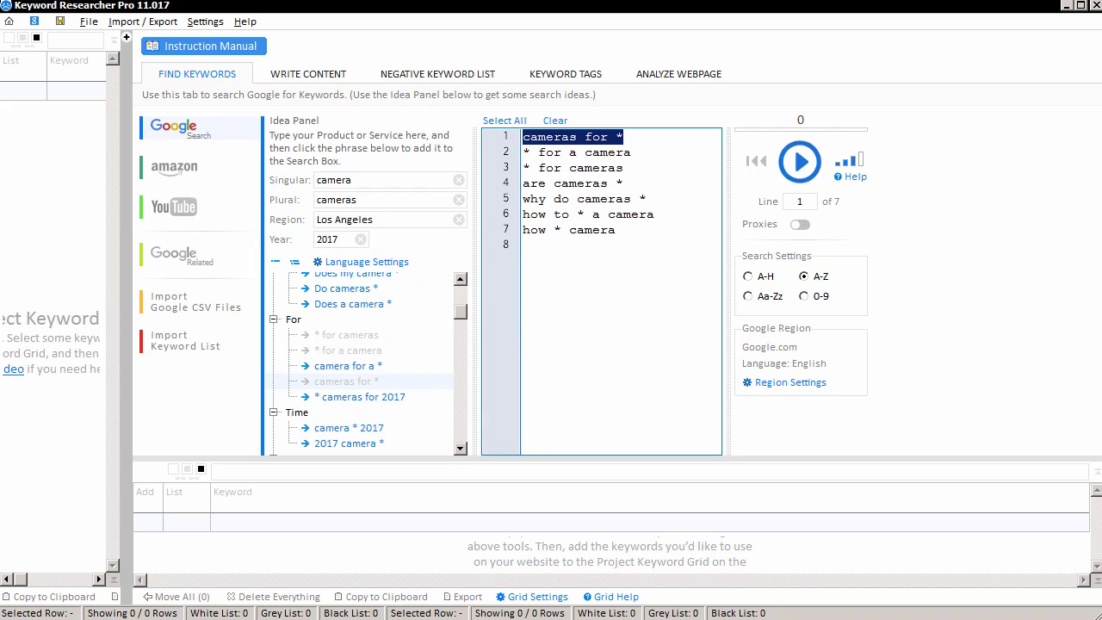
left_click_drag(460, 313, 460, 333)
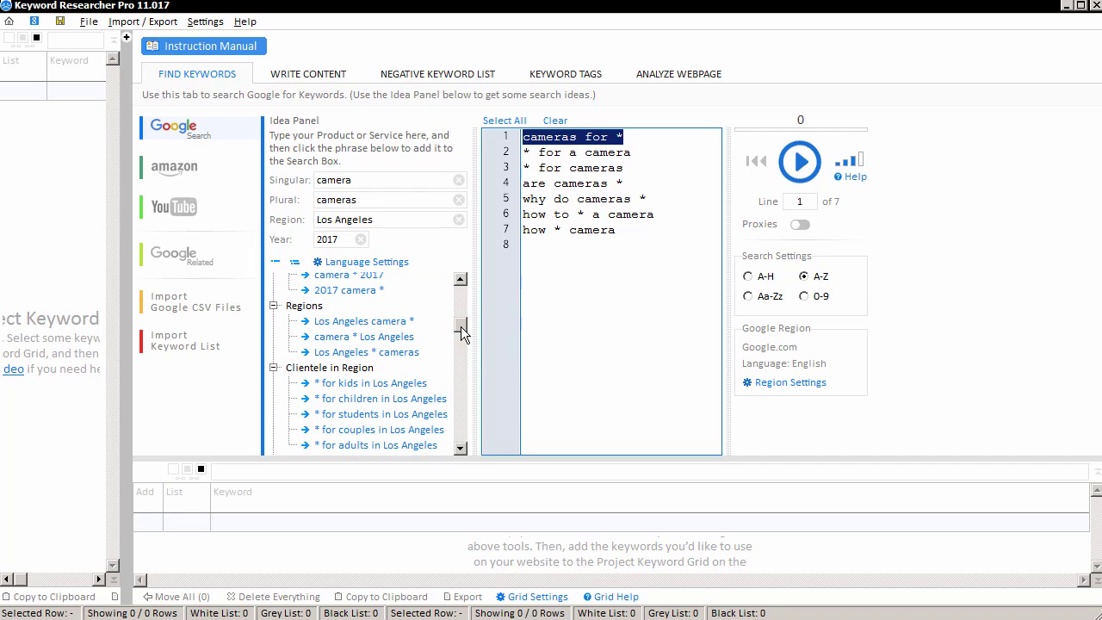
left_click(364, 324)
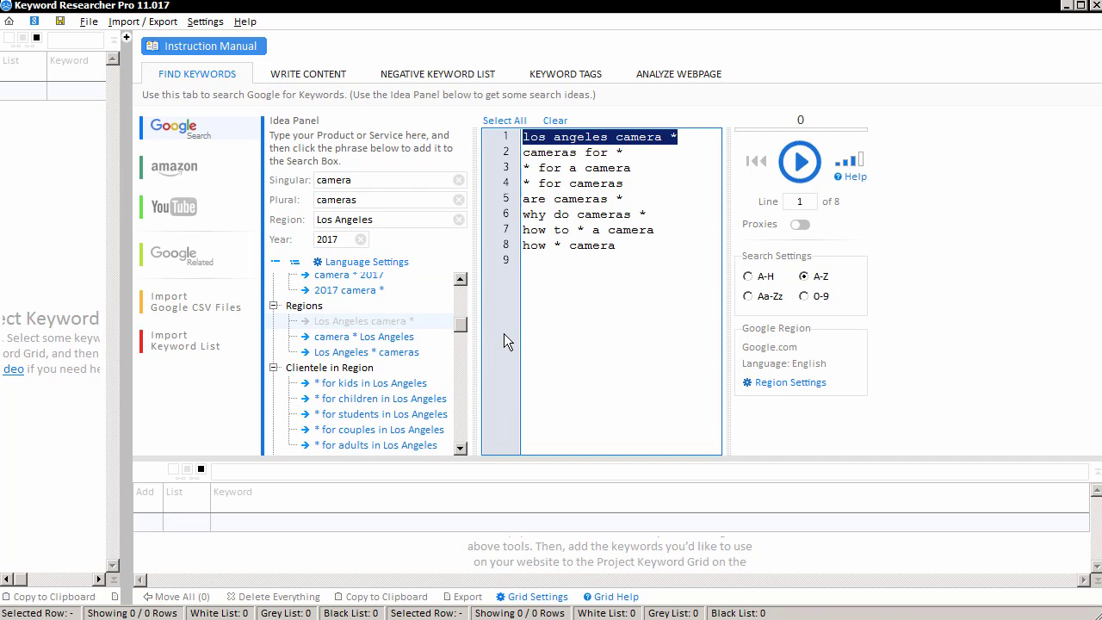
Run the Google search on the phrase list and pause it during the second phrase, "cameras for *"
left_click(603, 260)
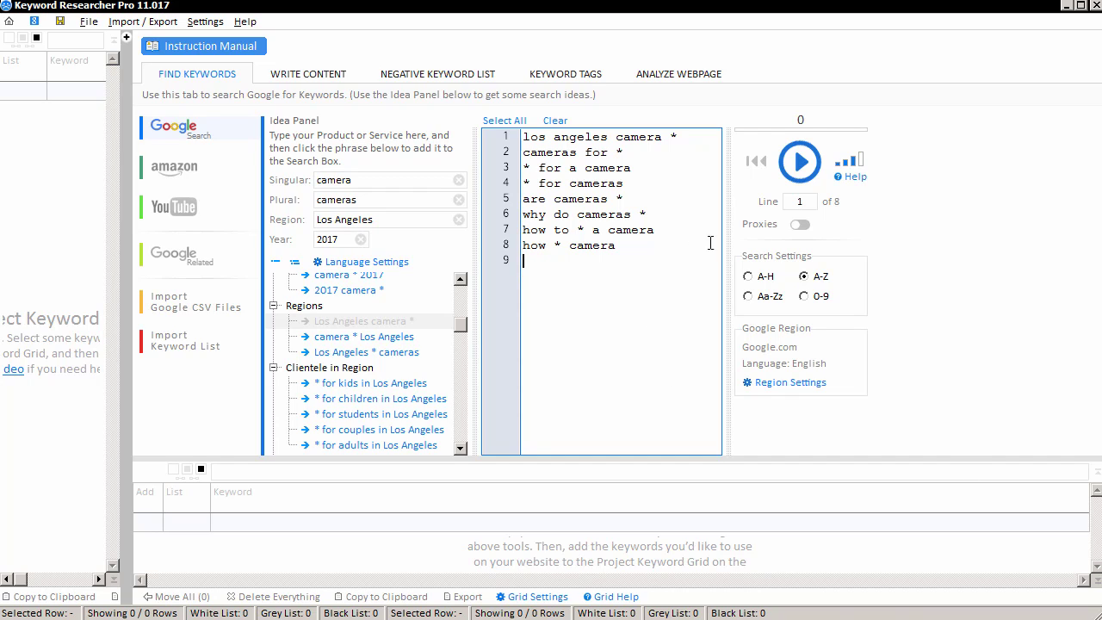
left_click(798, 164)
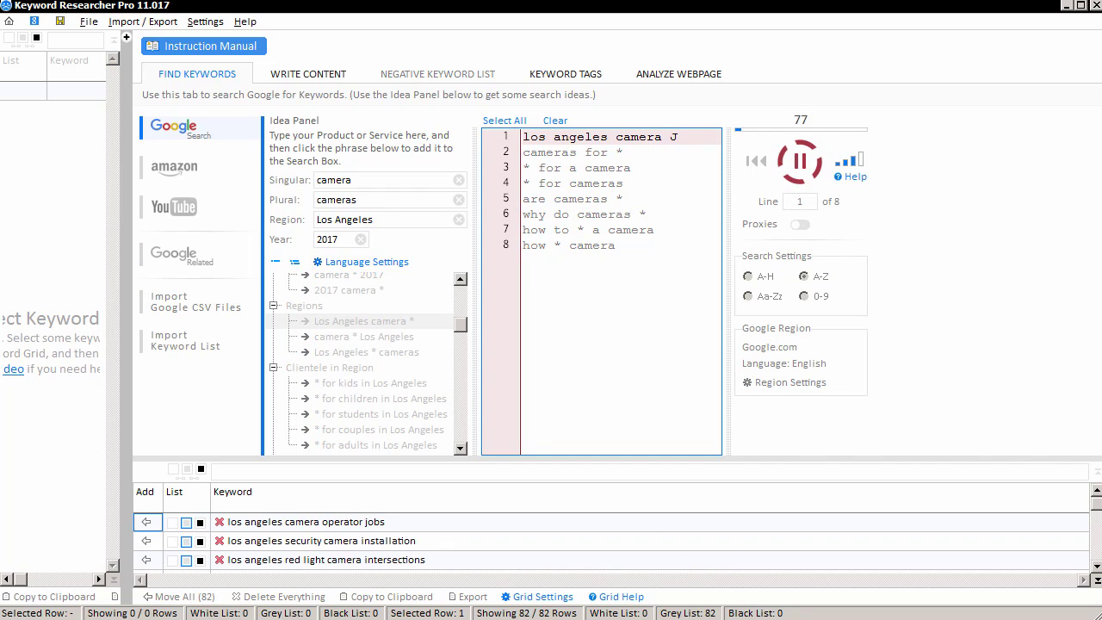
left_click_drag(789, 457, 800, 250)
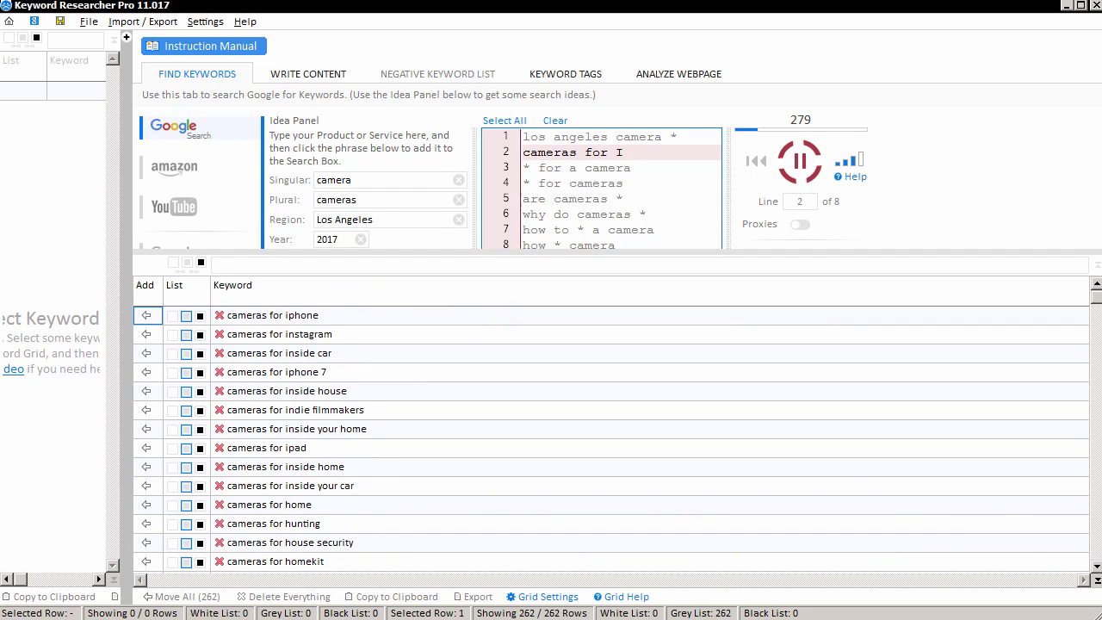
left_click(801, 161)
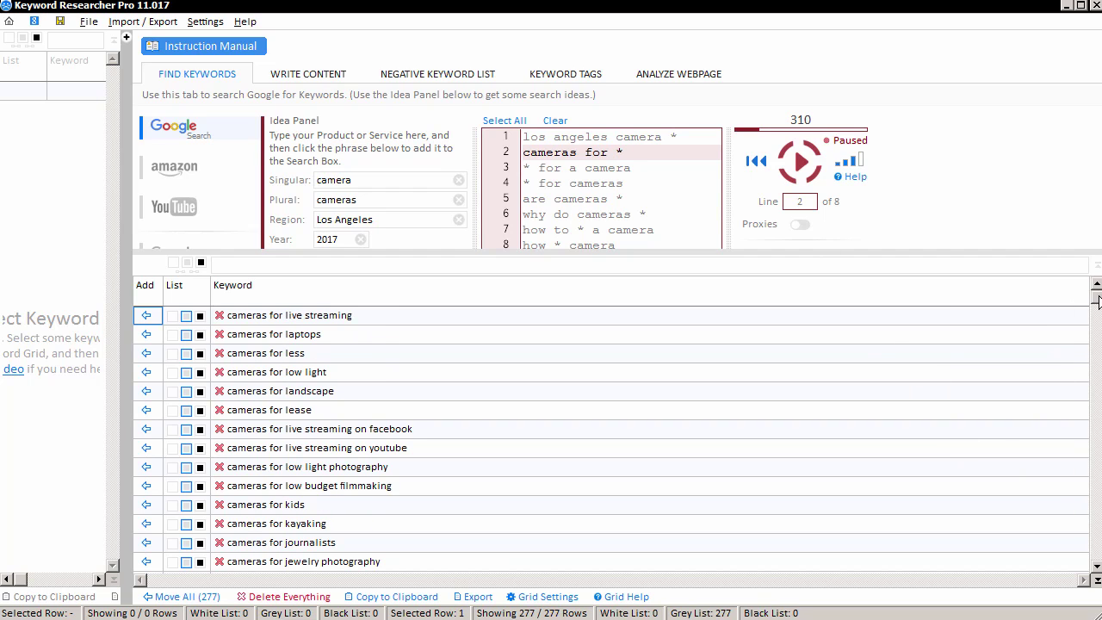
Look through the found keywords and copy the whole Temporary Keyword Grid to the clipboard
left_click_drag(1097, 299, 1097, 320)
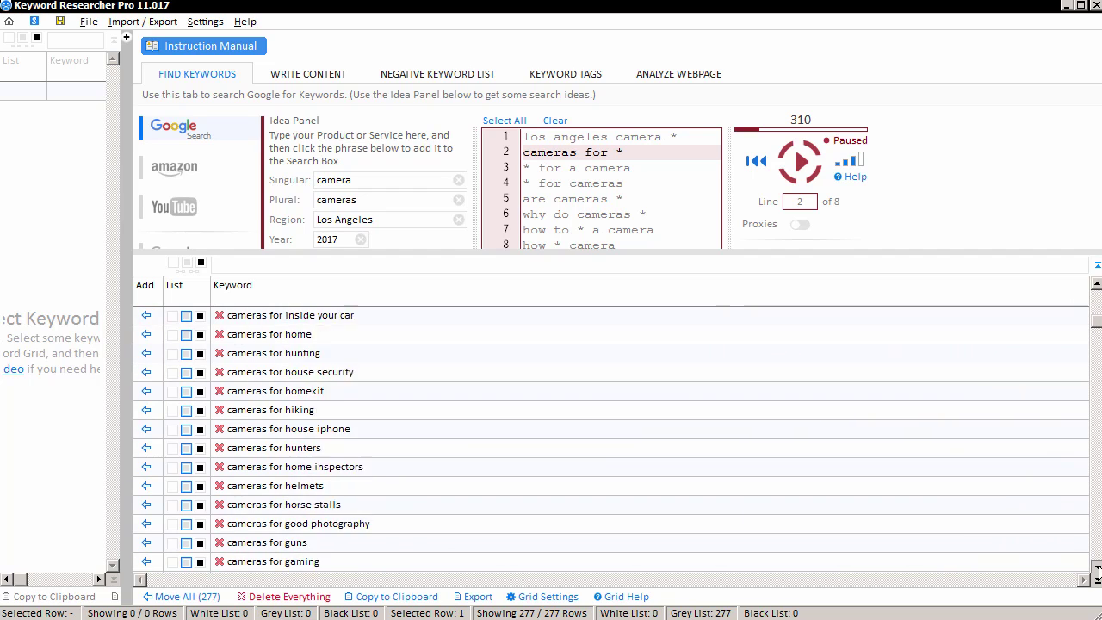
left_click_drag(1097, 570, 1097, 570)
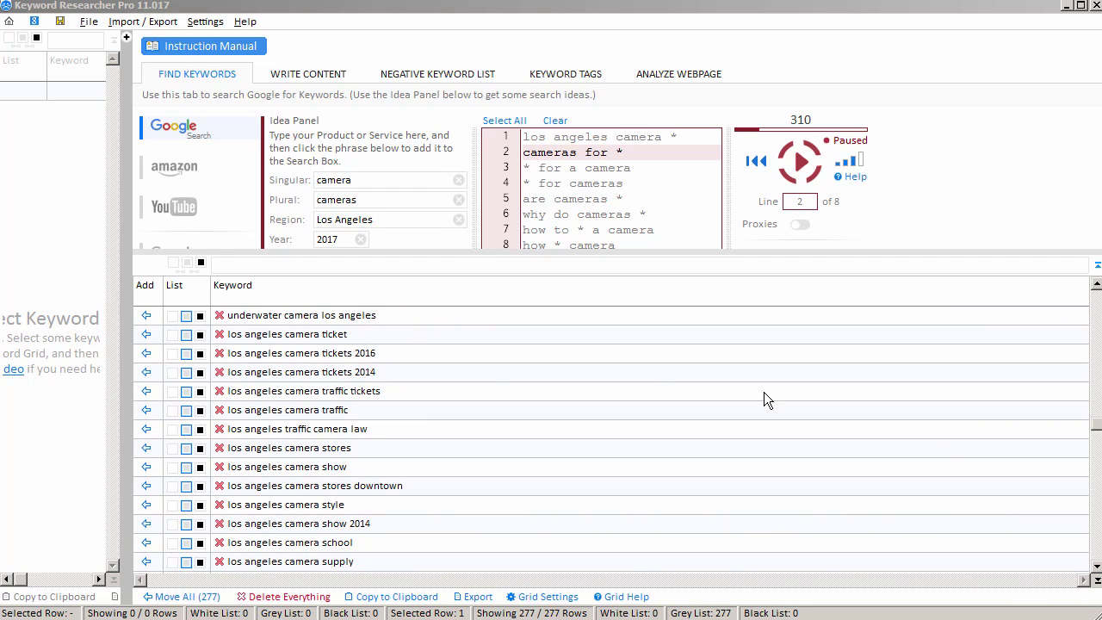
left_click(405, 597)
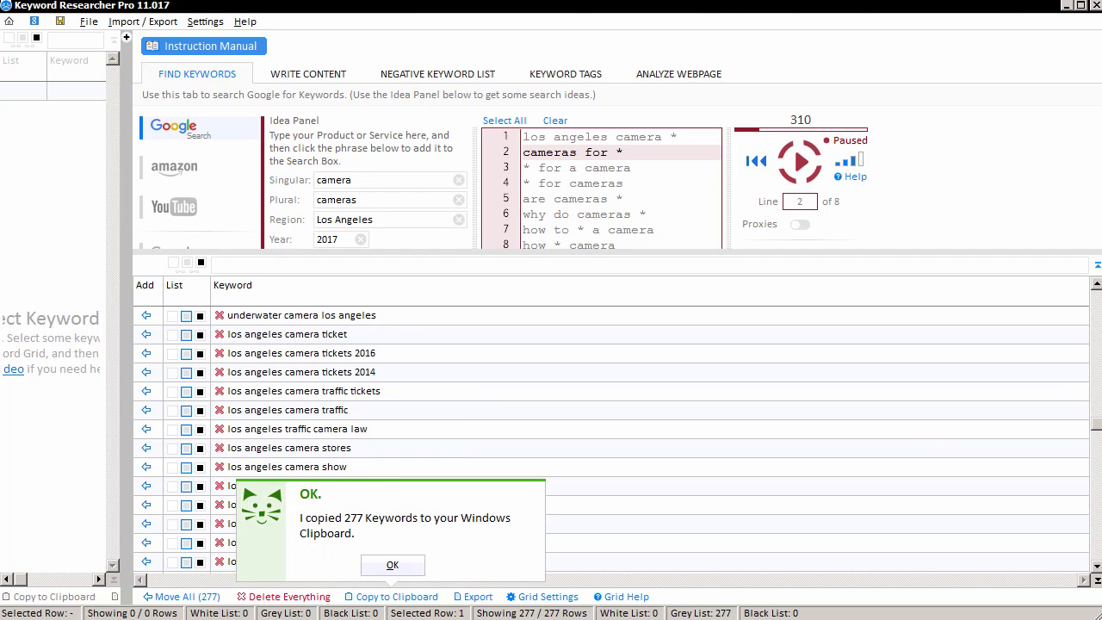
key("Return")
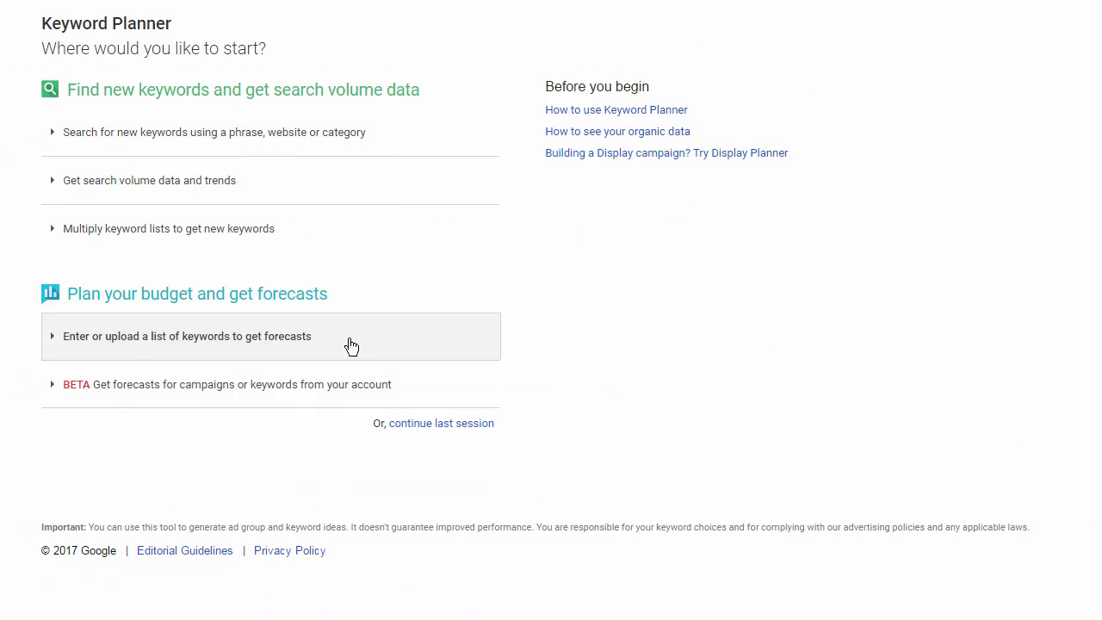
Switch to Google Keyword Planner and get search volume data for the pasted keyword list
left_click(188, 193)
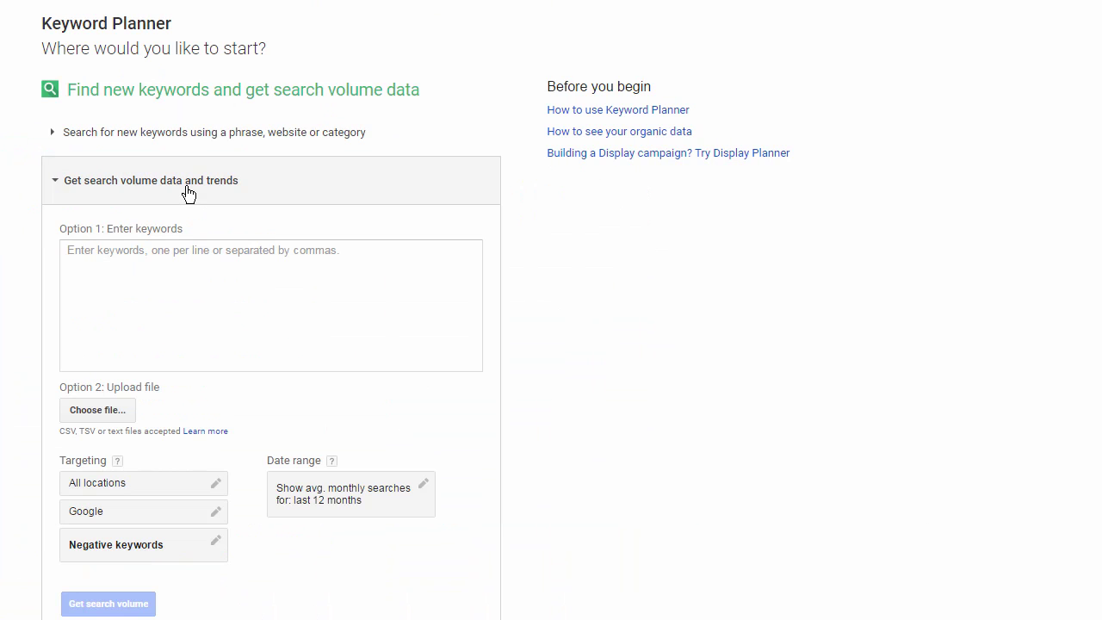
right_click(224, 267)
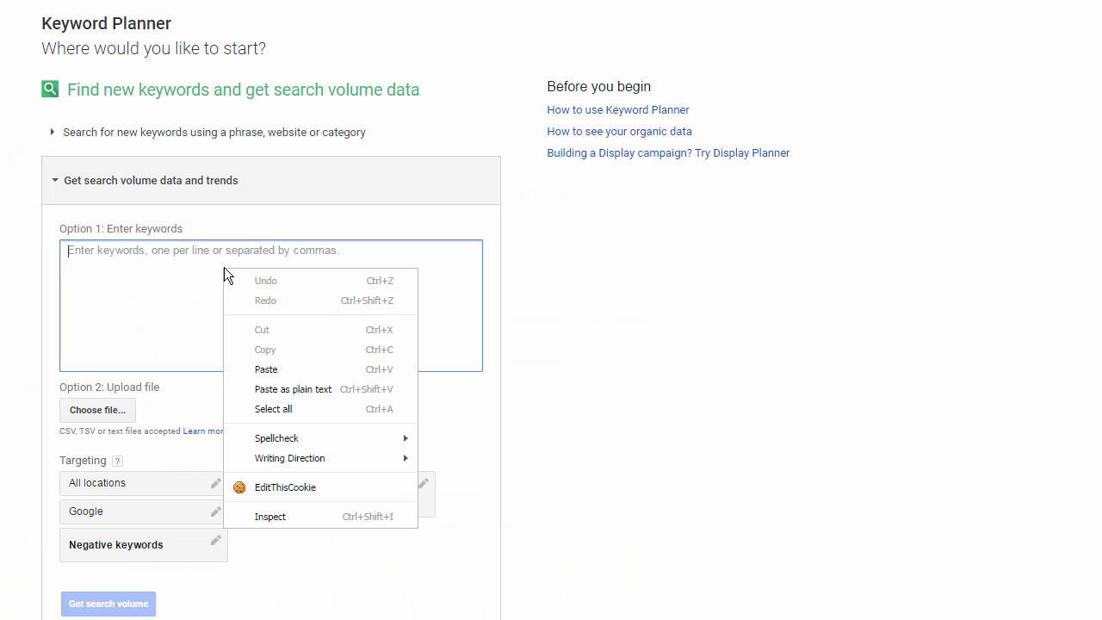
left_click(266, 369)
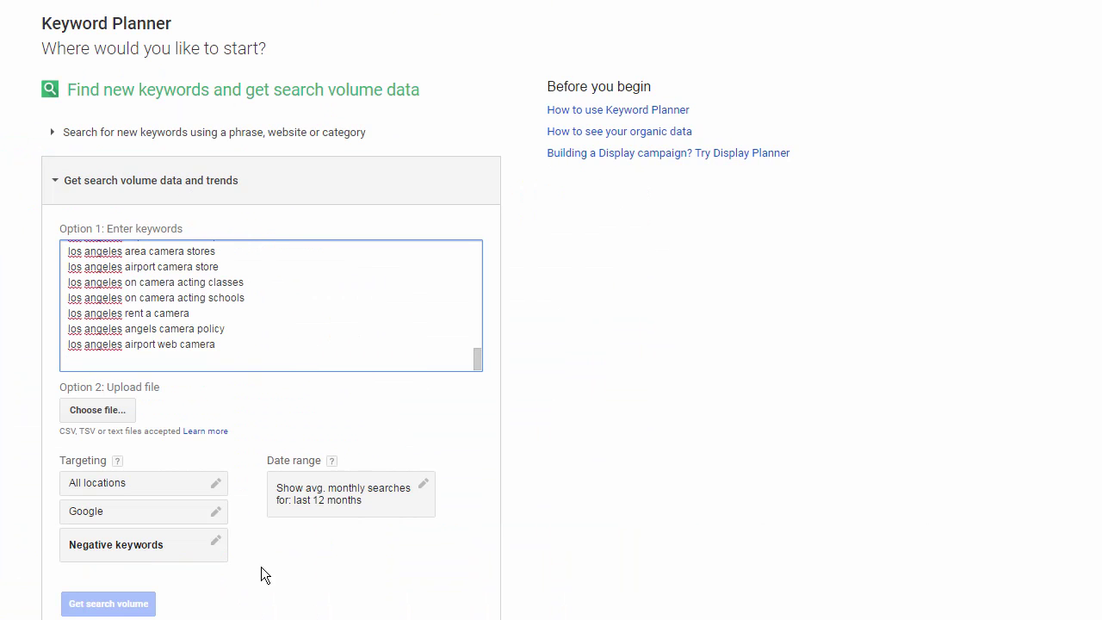
left_click(138, 605)
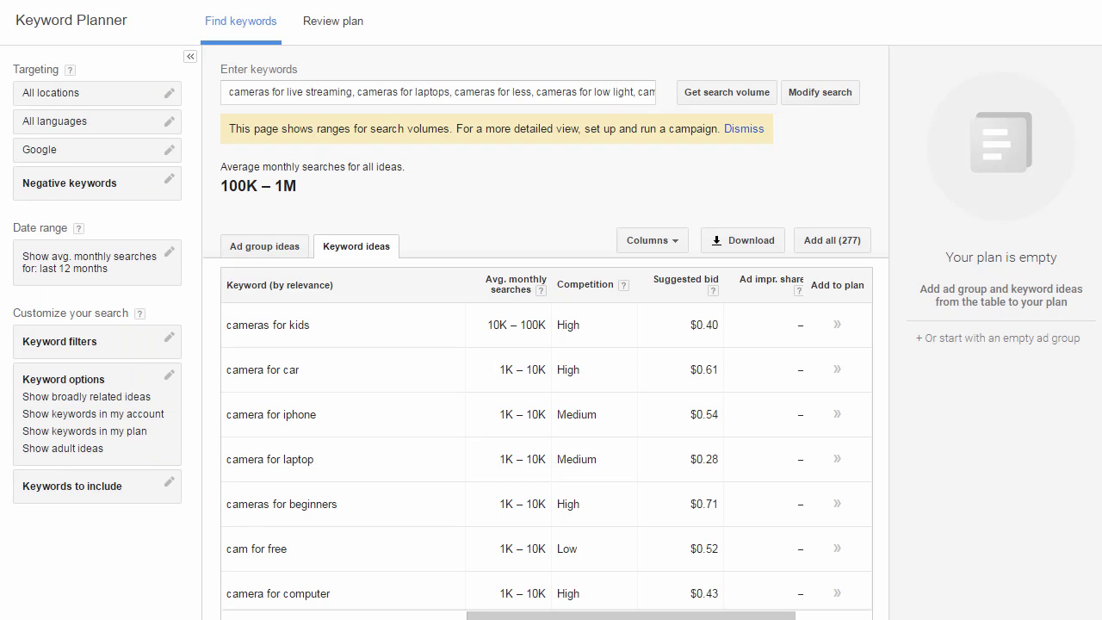
Review the keyword ideas and download their historical statistics in Excel CSV format
scroll(545, 387, "down", 5)
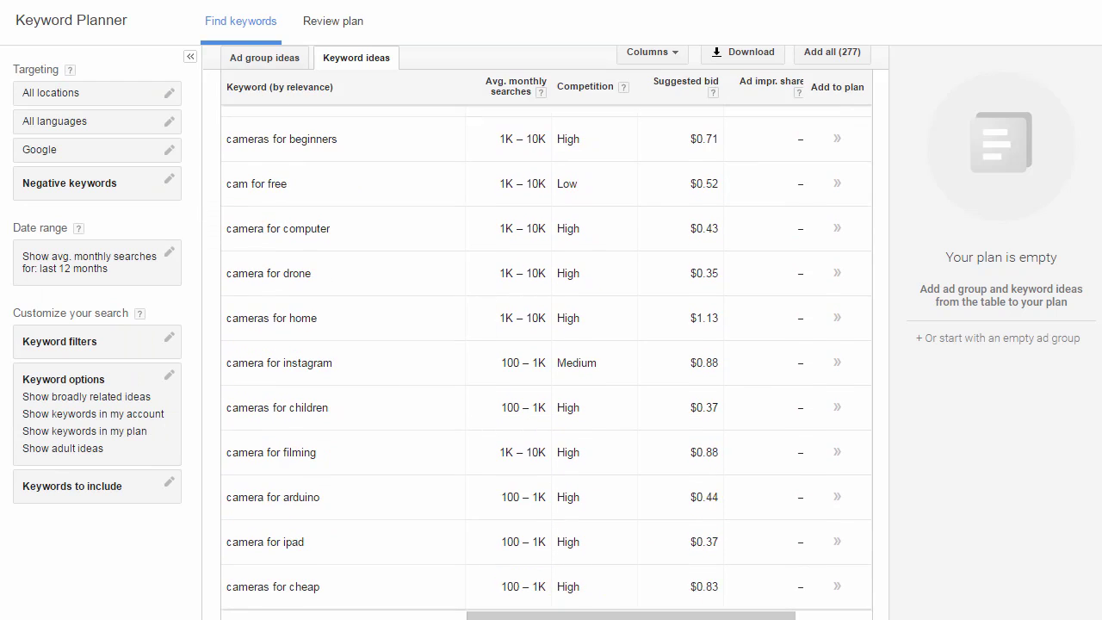
scroll(546, 387, "up", 5)
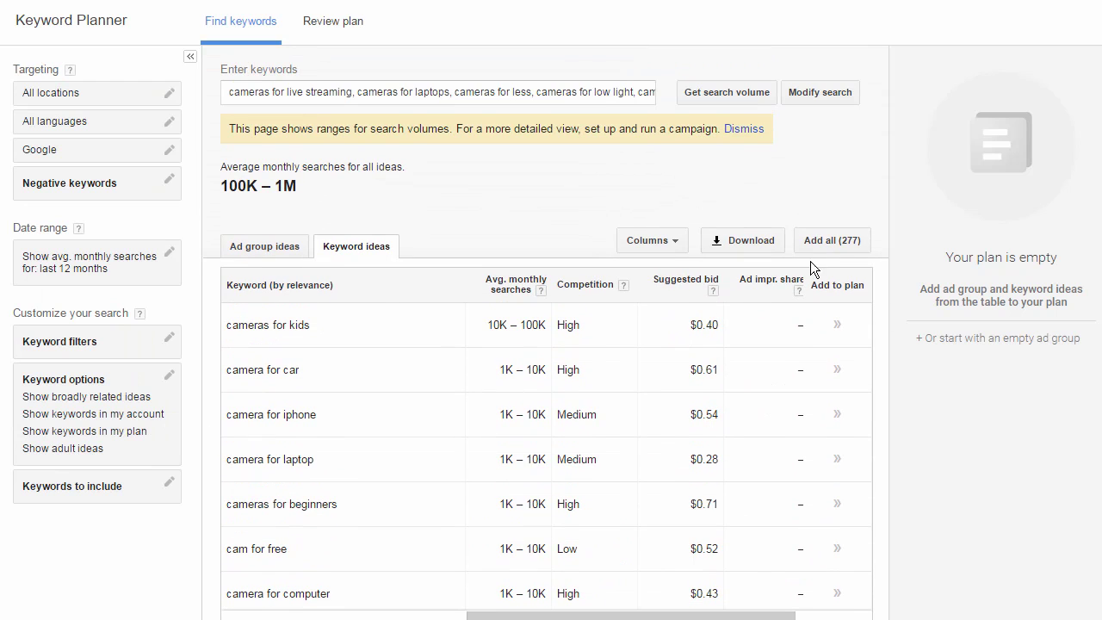
left_click(740, 242)
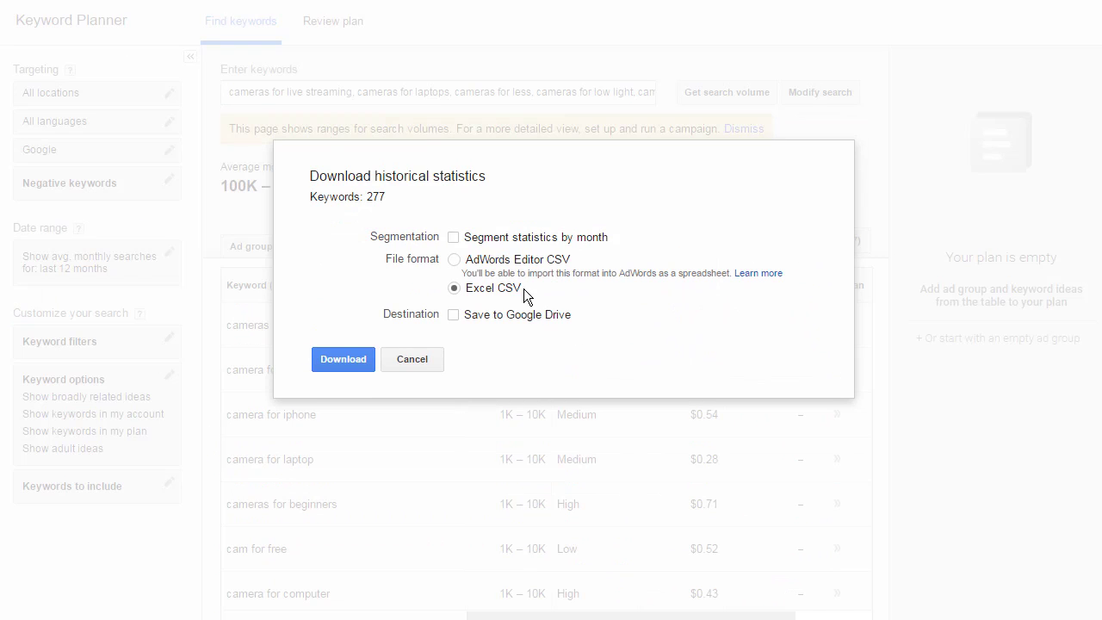
left_click(342, 360)
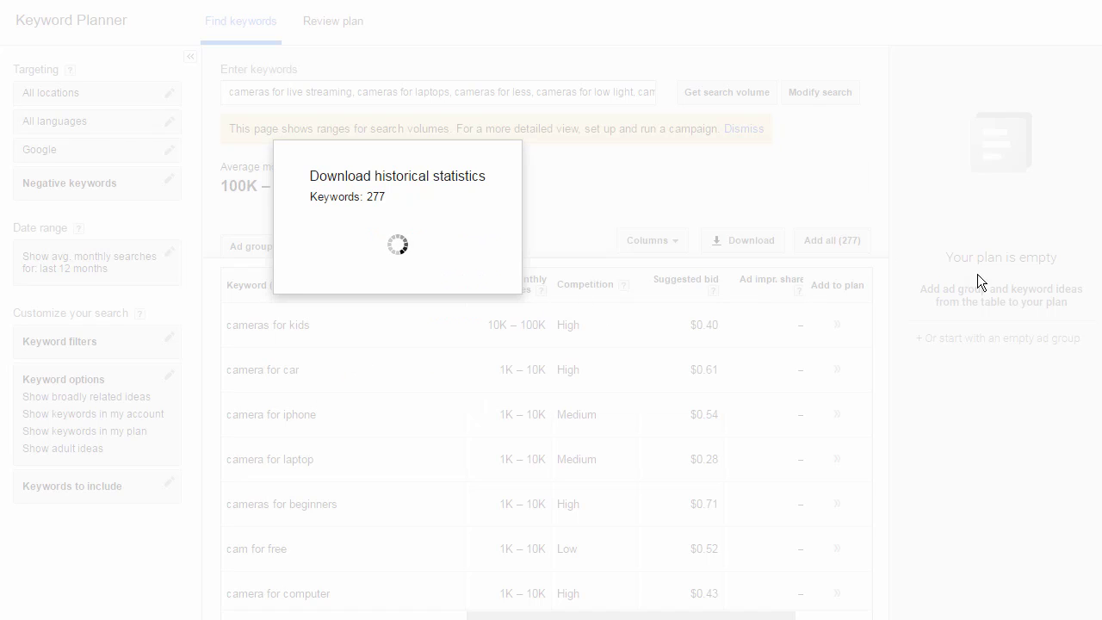
Switch back to Keyword Researcher Pro and import the downloaded file "Keyword Planner 2017-01-08 at 20-16-09.csv" from the Temp2 folder
left_click_drag(1101, 482, 774, 99)
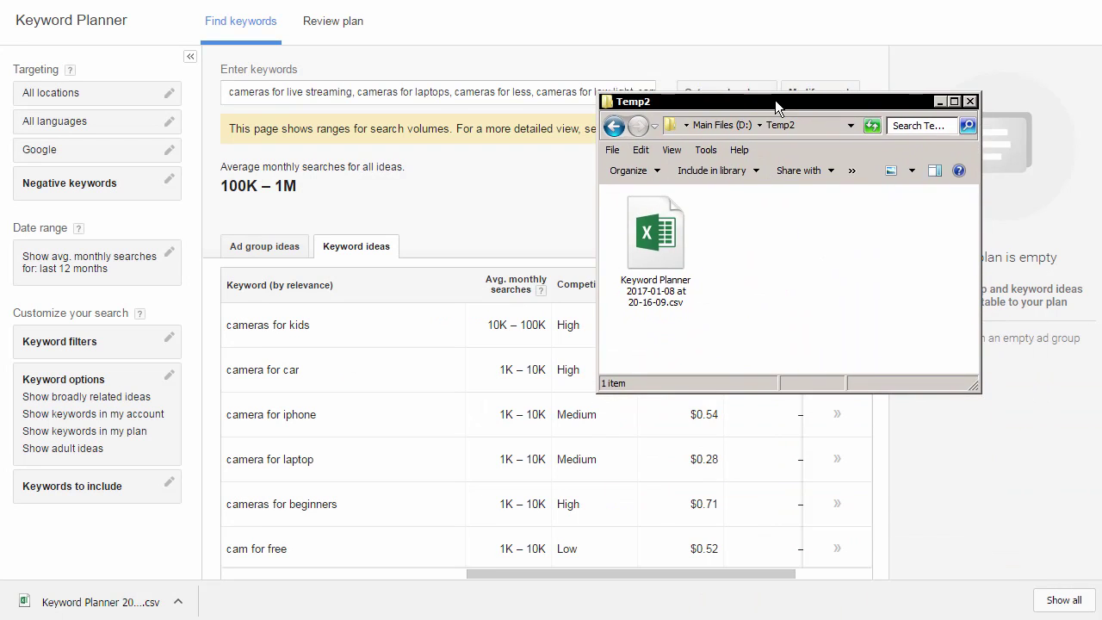
left_click_drag(811, 306, 594, 207)
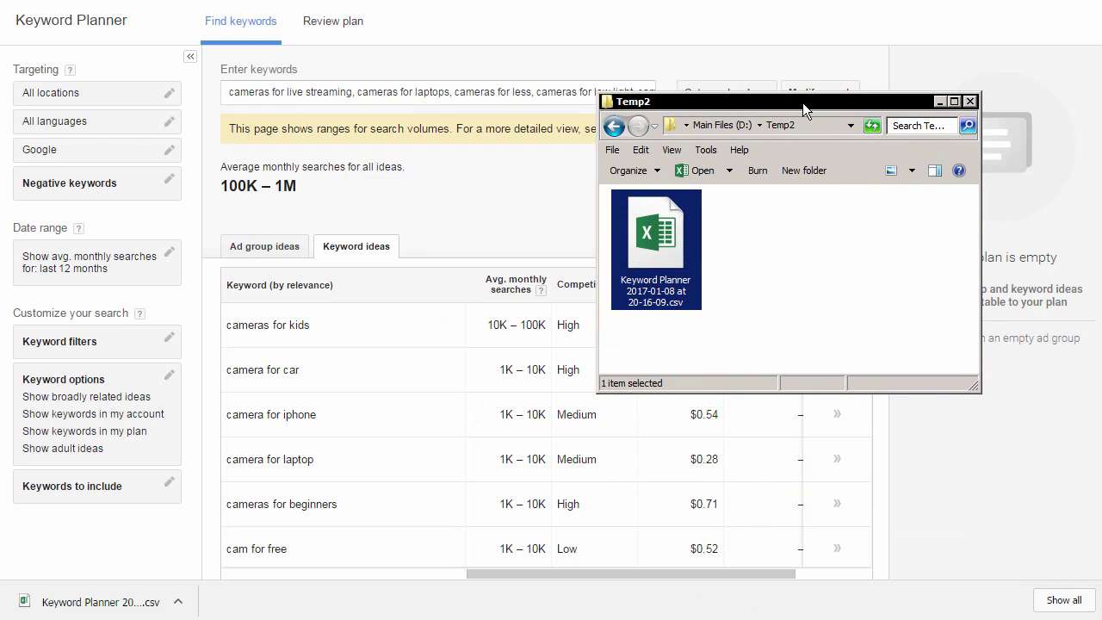
left_click_drag(801, 102, 1101, 280)
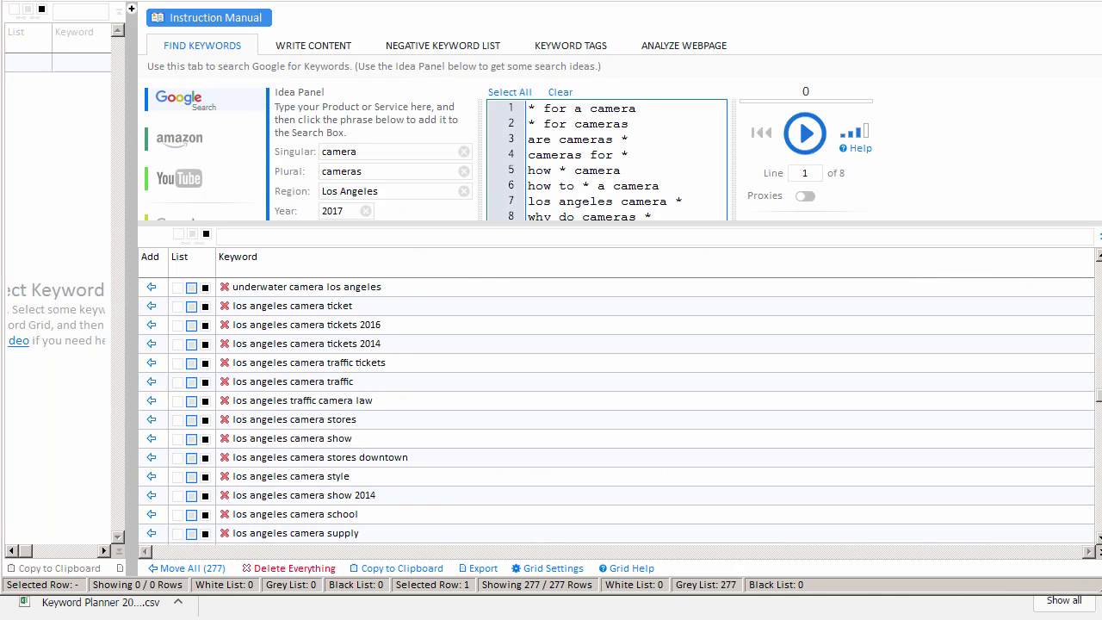
left_click_drag(359, 223, 367, 374)
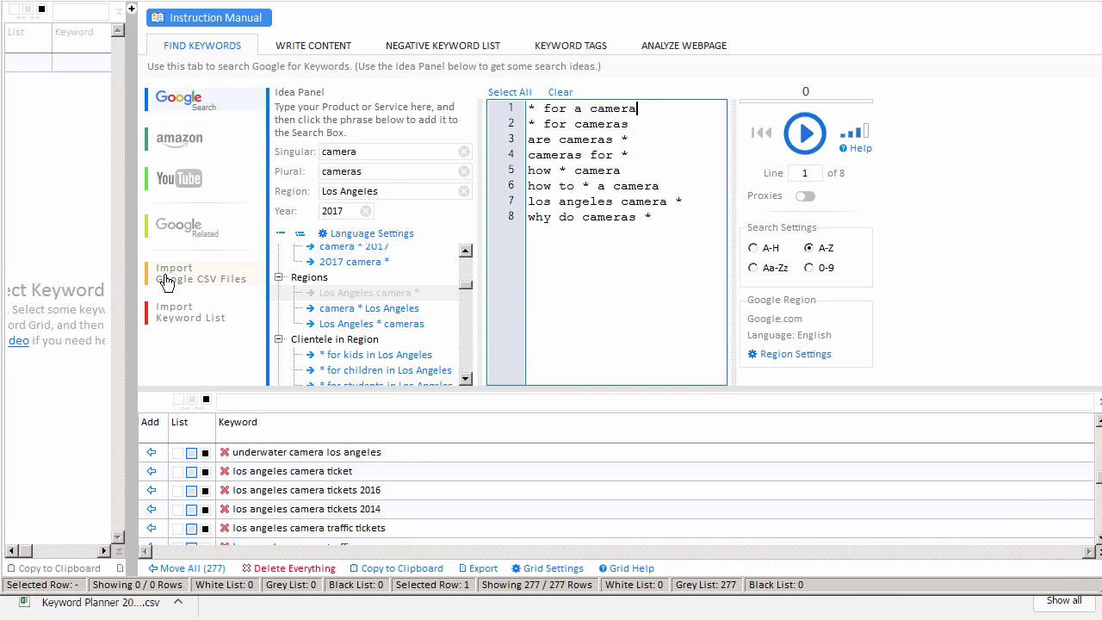
left_click(183, 275)
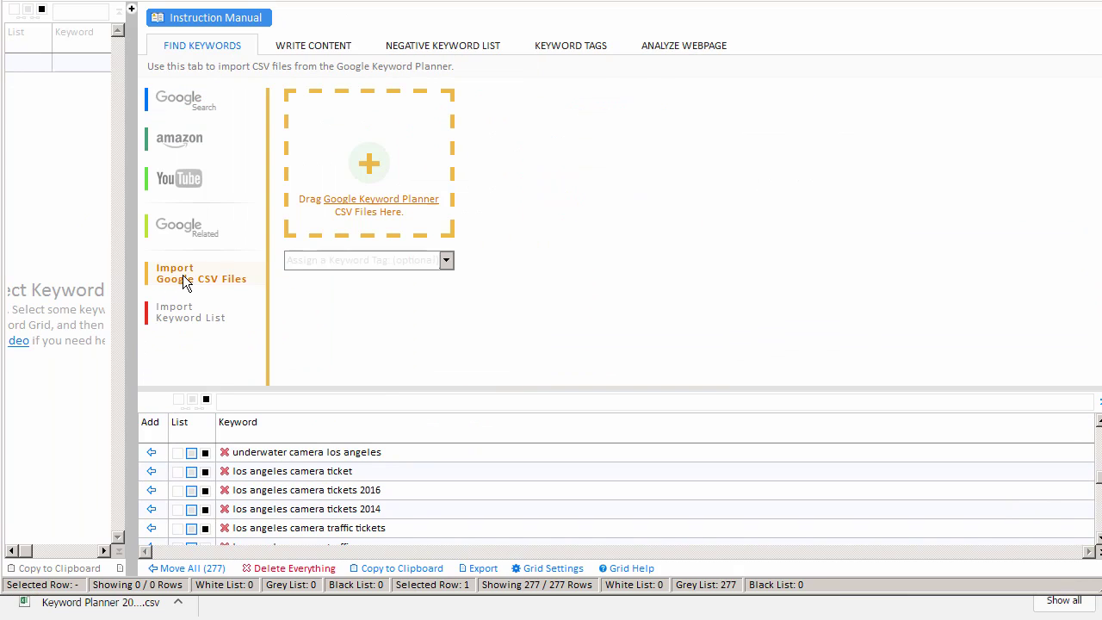
left_click_drag(1101, 291, 718, 121)
left_click_drag(644, 258, 372, 165)
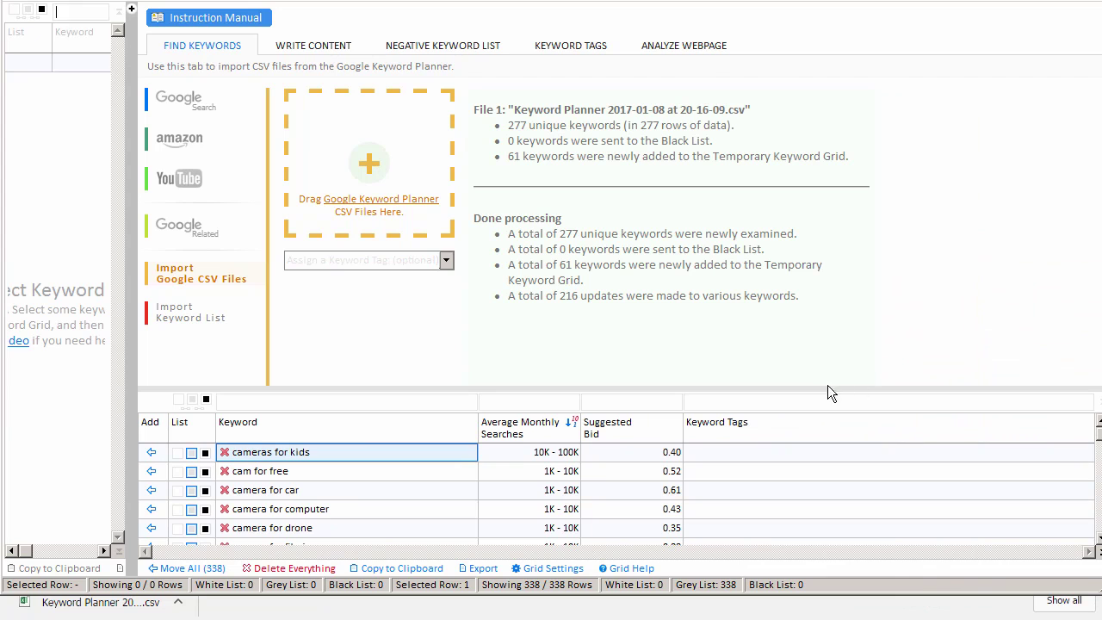
Enlarge the Temporary Keyword Grid and examine the imported keywords with their average monthly searches and suggested bids
left_click_drag(825, 388, 831, 207)
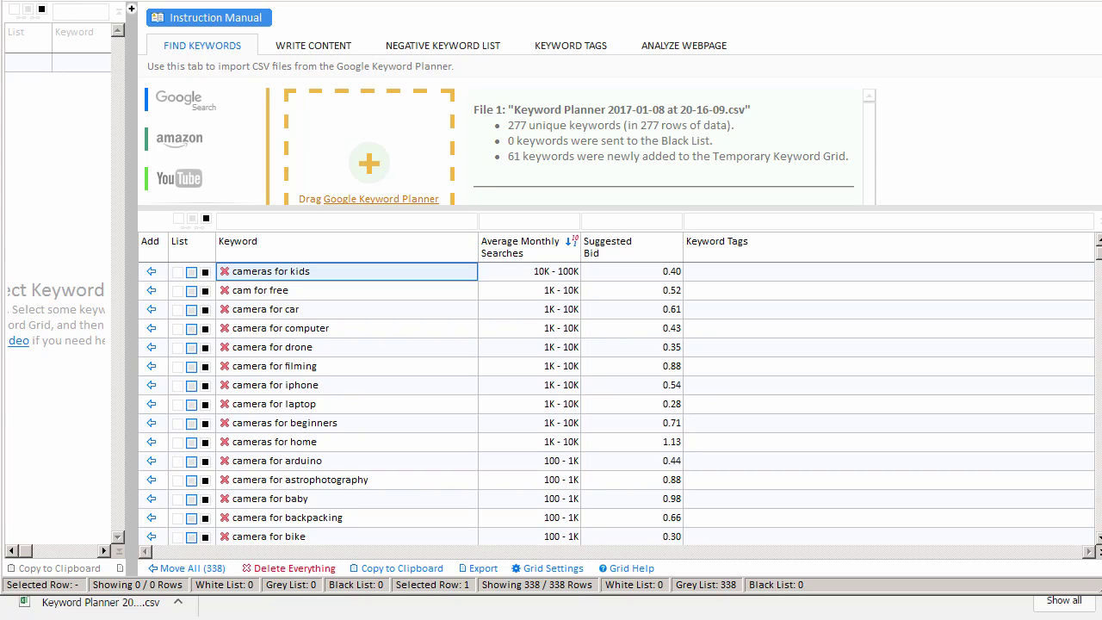
key("Down")
key("Down")
key("Down")
key("Down")
key("Down")
key("Down")
key("Down")
key("Down")
key("Down")
key("Down")
key("Down")
key("Down")
key("Down")
key("Down")
key("Down")
key("Down")
key("Down")
key("Down")
key("Down")
key("Down")
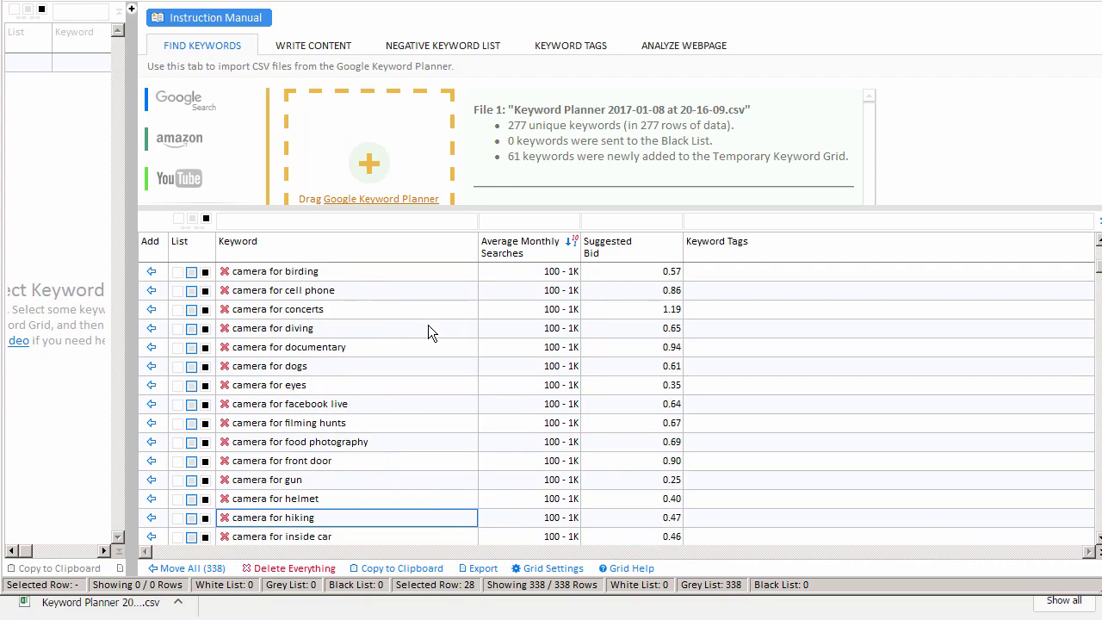
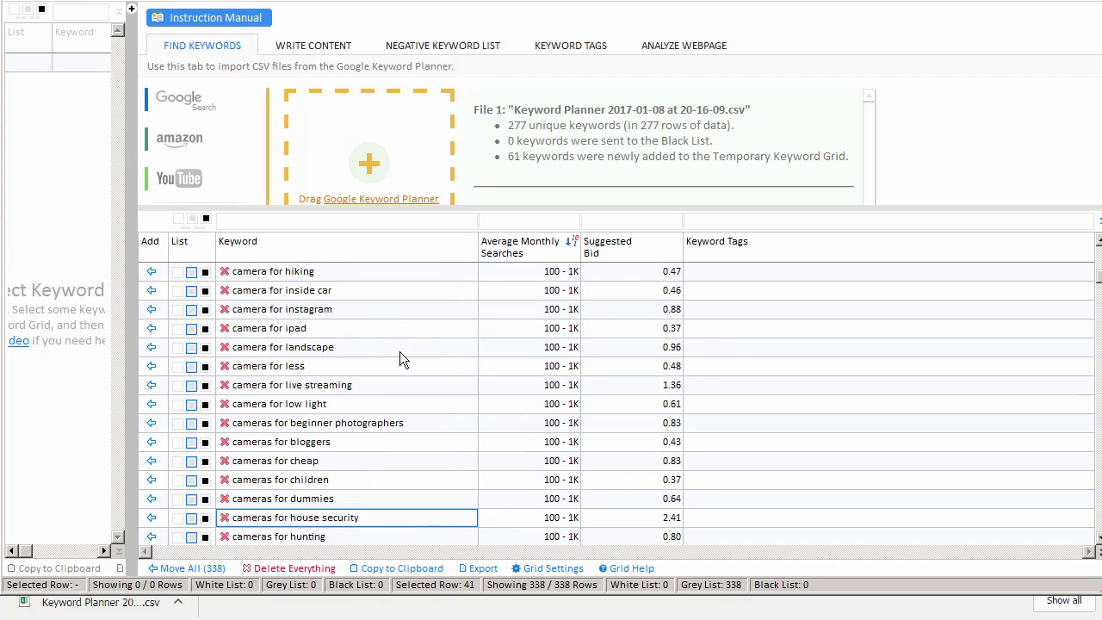
Widen the Project Keyword Grid and delete the seven keywords from "camera for hiking" to "camera for live streaming" from the Temporary Keyword Grid
left_click_drag(489, 207, 512, 267)
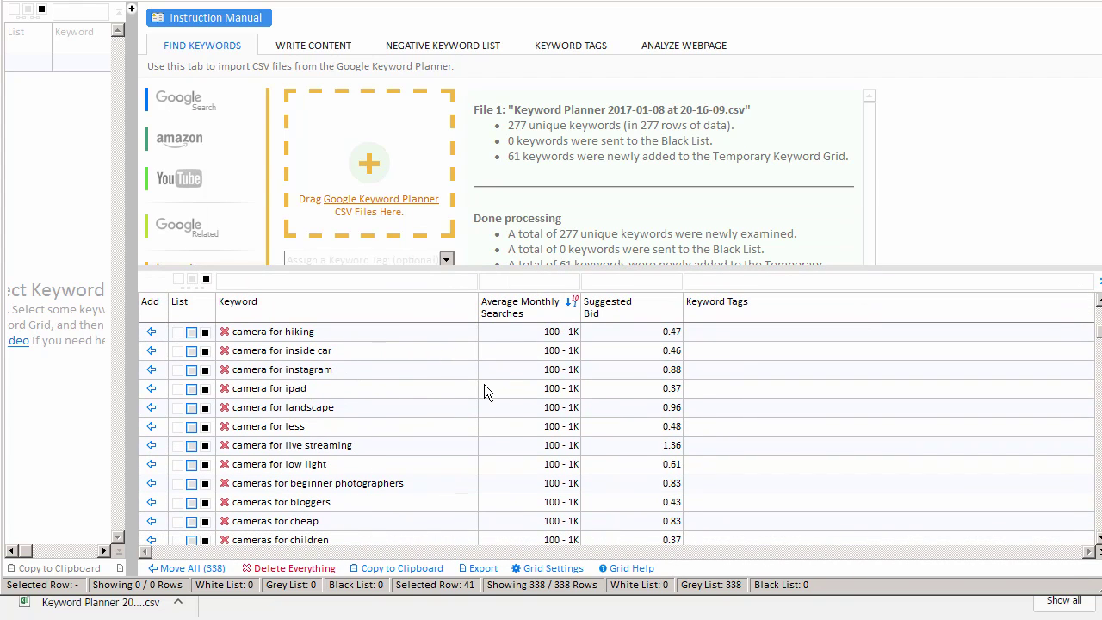
left_click_drag(129, 291, 498, 318)
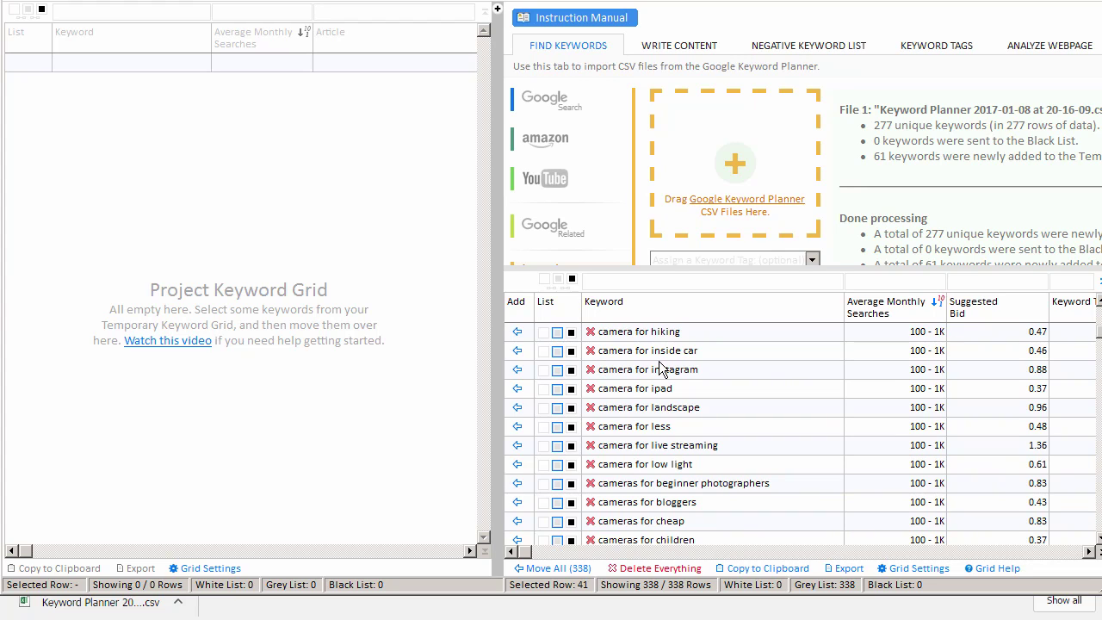
left_click_drag(668, 335, 699, 448)
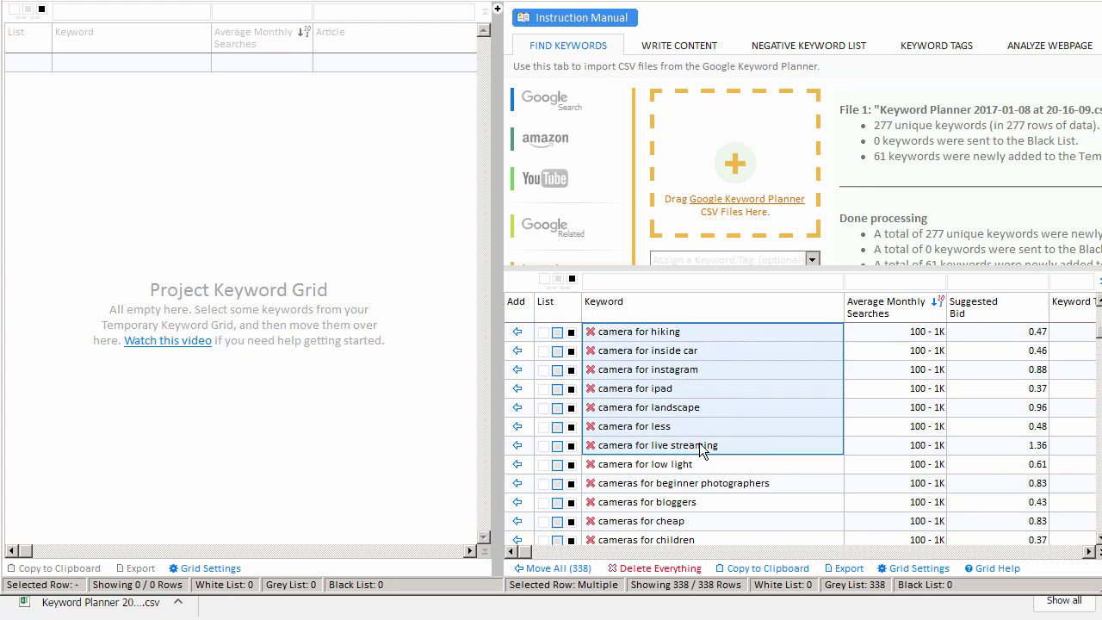
right_click(737, 358)
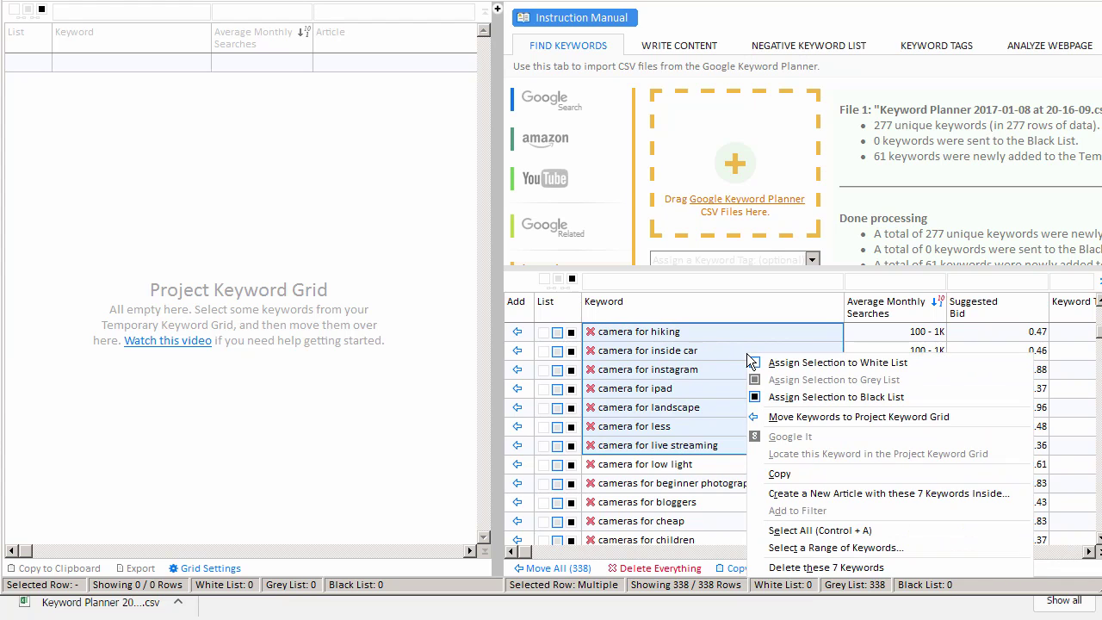
left_click(842, 567)
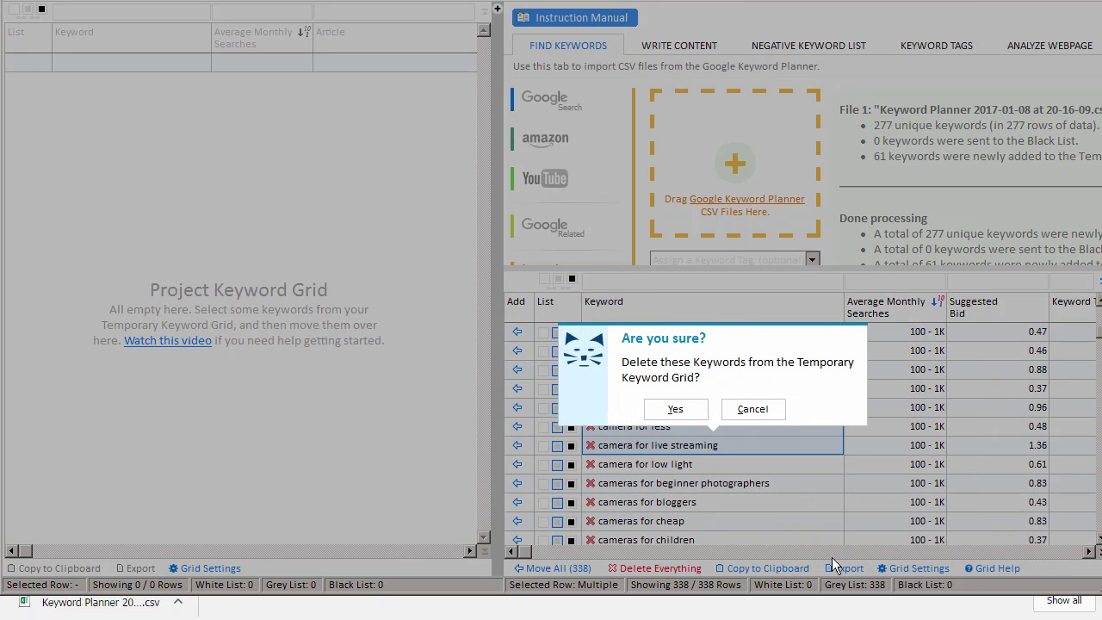
left_click(670, 410)
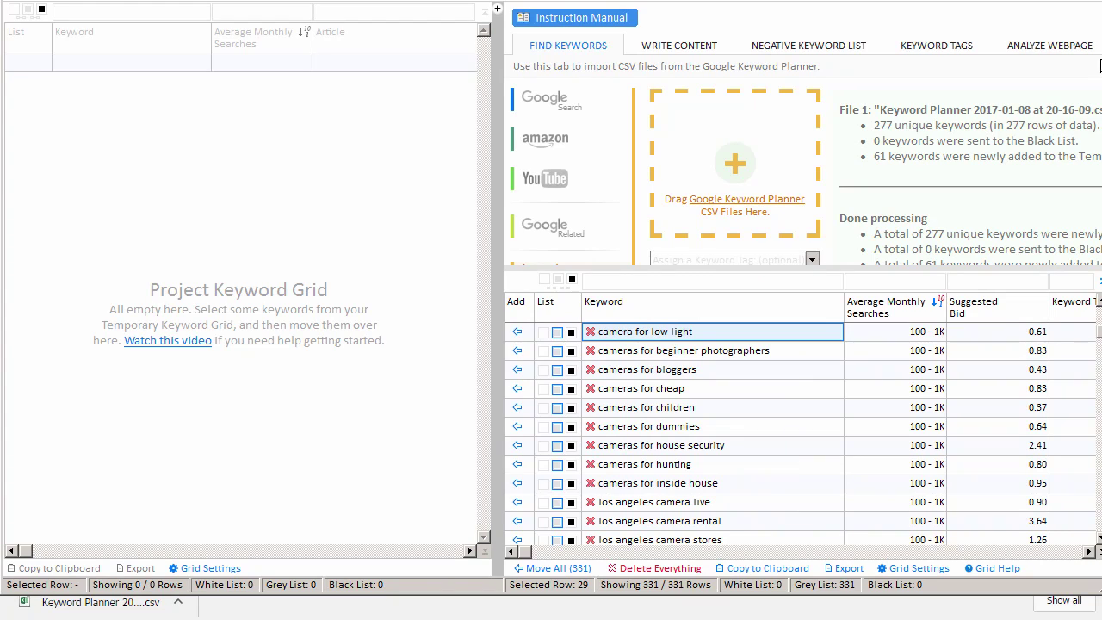
Assign "camera for low light", "cameras for beginner photographers" and "cameras for bloggers" to the Black List and the dummies, house security and hunting keywords to the White List
left_click(571, 332)
left_click(570, 351)
left_click(570, 370)
left_click(543, 426)
left_click(543, 445)
left_click(543, 463)
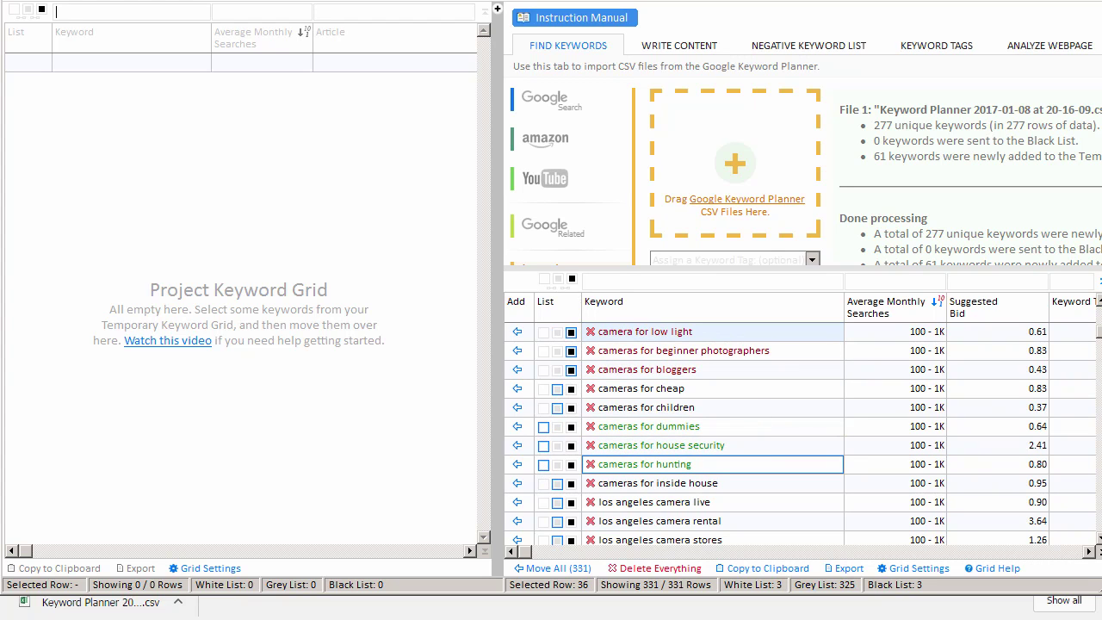
Move all keywords from the Temporary Keyword Grid to the Project Keyword Grid
key("F11")
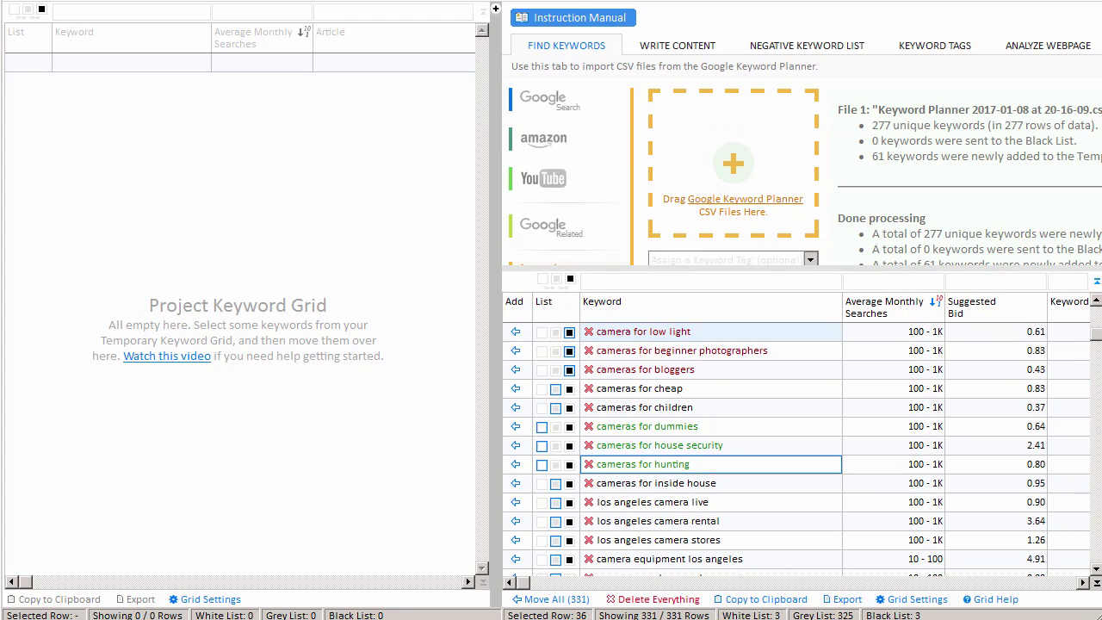
key("F11")
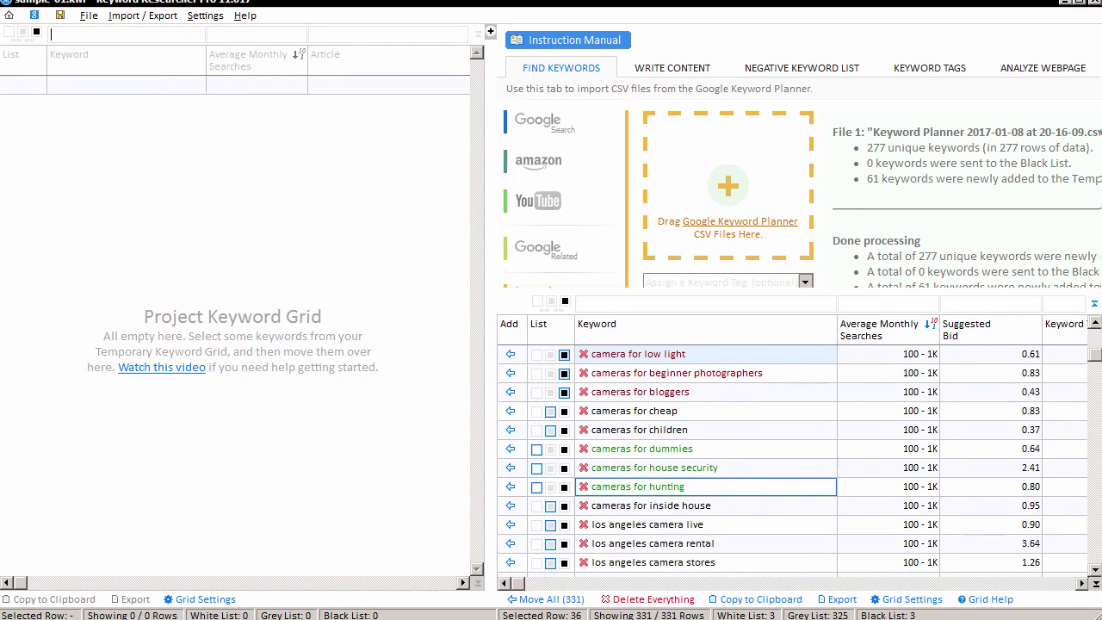
left_click(547, 600)
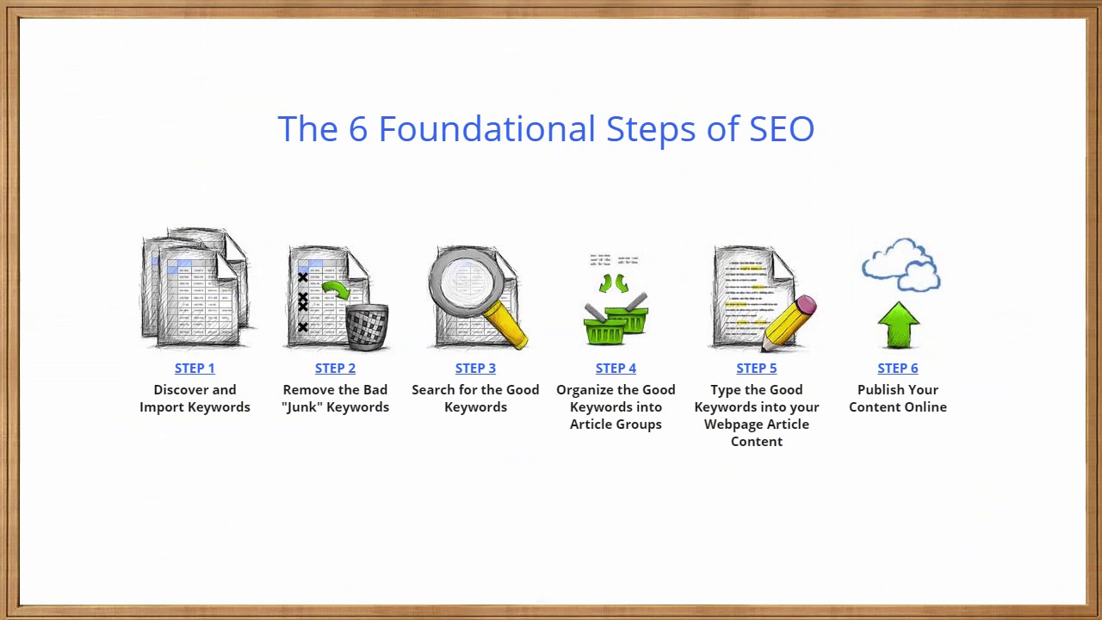
mouse_move(334, 168)
left_mouse_down()
mouse_move(421, 155)
mouse_move(765, 176)
mouse_move(854, 156)
left_mouse_up()
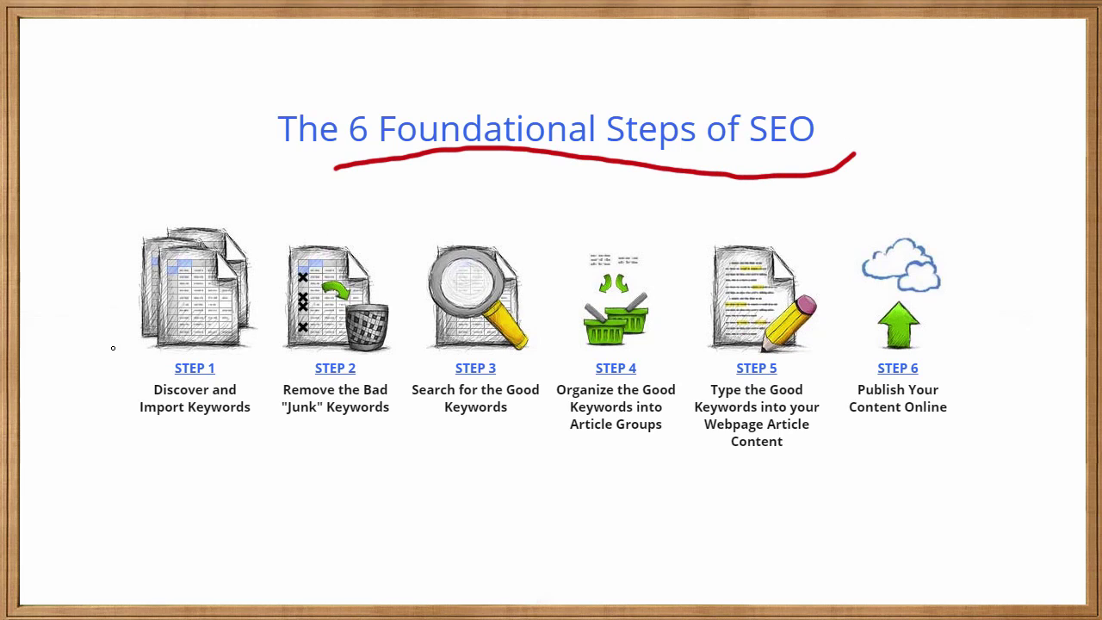
mouse_move(150, 371)
left_mouse_down()
mouse_move(137, 392)
mouse_move(103, 353)
left_mouse_up()
mouse_move(152, 427)
left_mouse_down()
mouse_move(138, 437)
mouse_move(161, 439)
mouse_move(132, 478)
left_mouse_up()
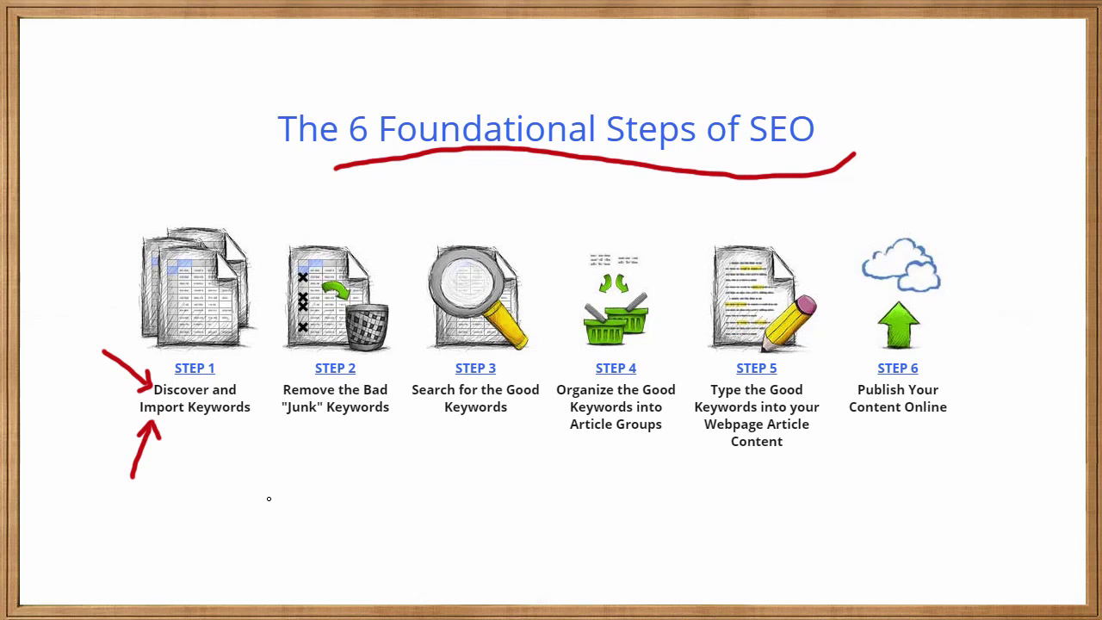
mouse_move(273, 452)
left_mouse_down()
mouse_move(319, 442)
mouse_move(398, 456)
left_mouse_up()
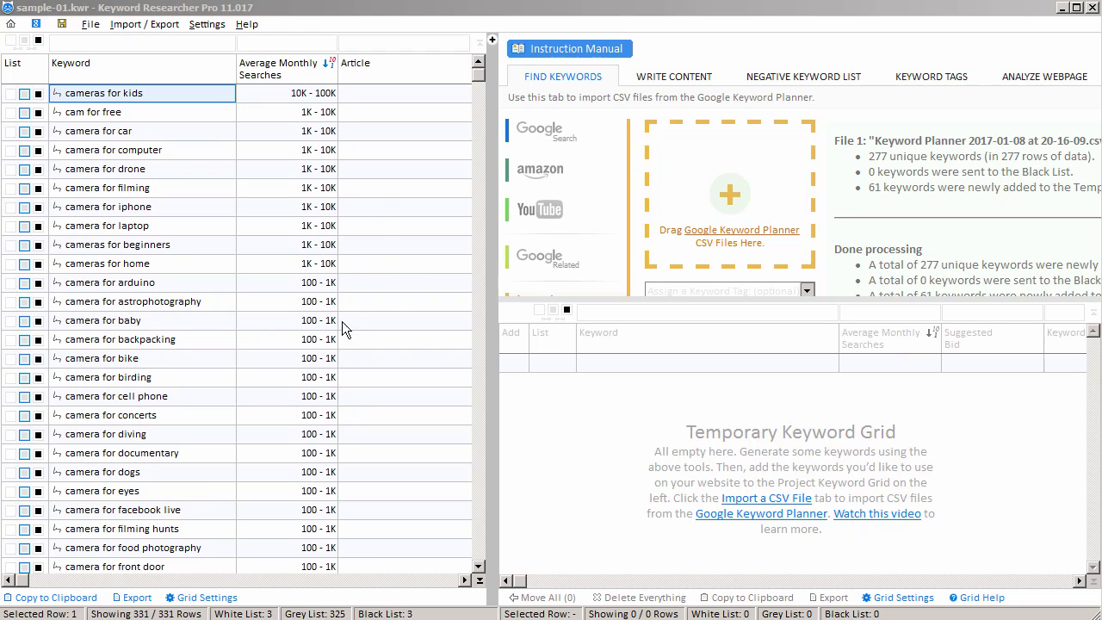
Assign "camera for astrophotography", "camera for diving" and "camera for documentary" in the Project Keyword Grid to the Black List
left_click(172, 302)
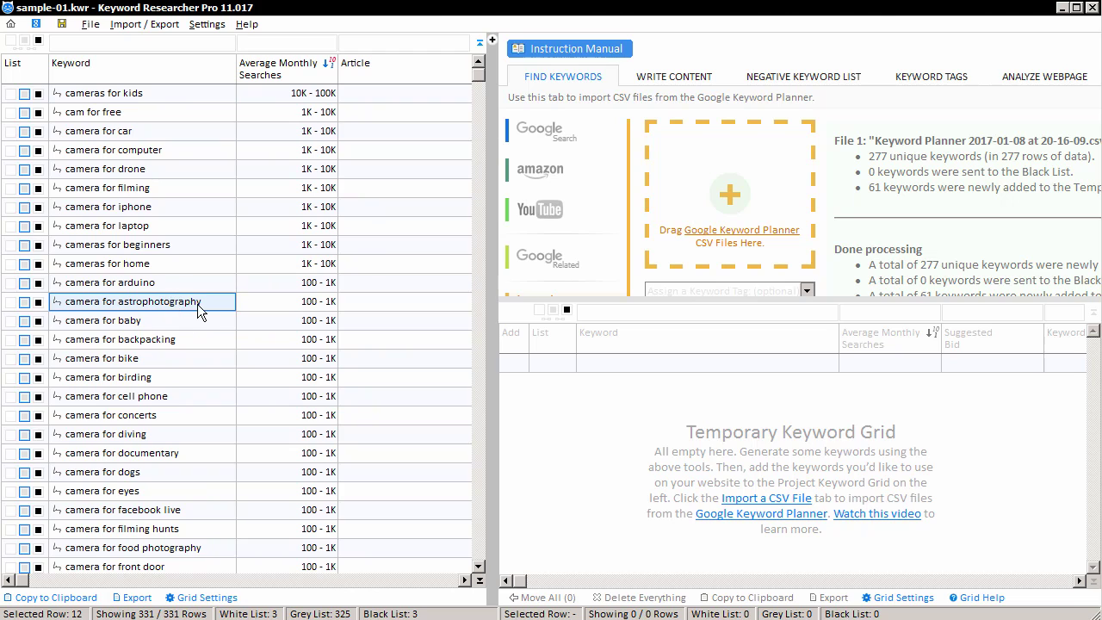
left_click(37, 303)
left_click(38, 434)
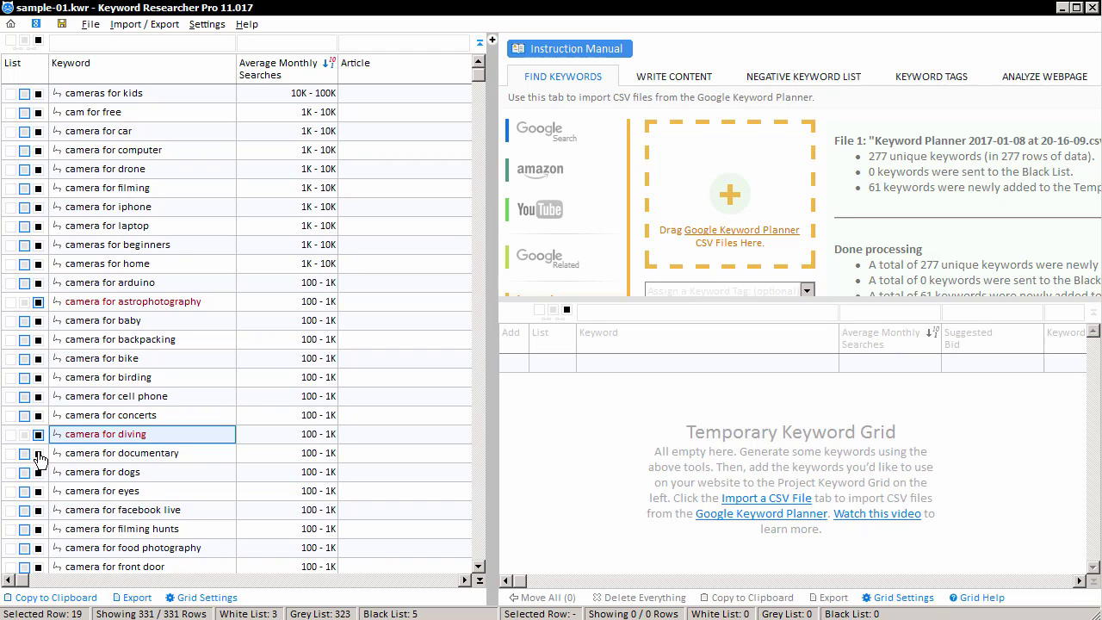
left_click(38, 455)
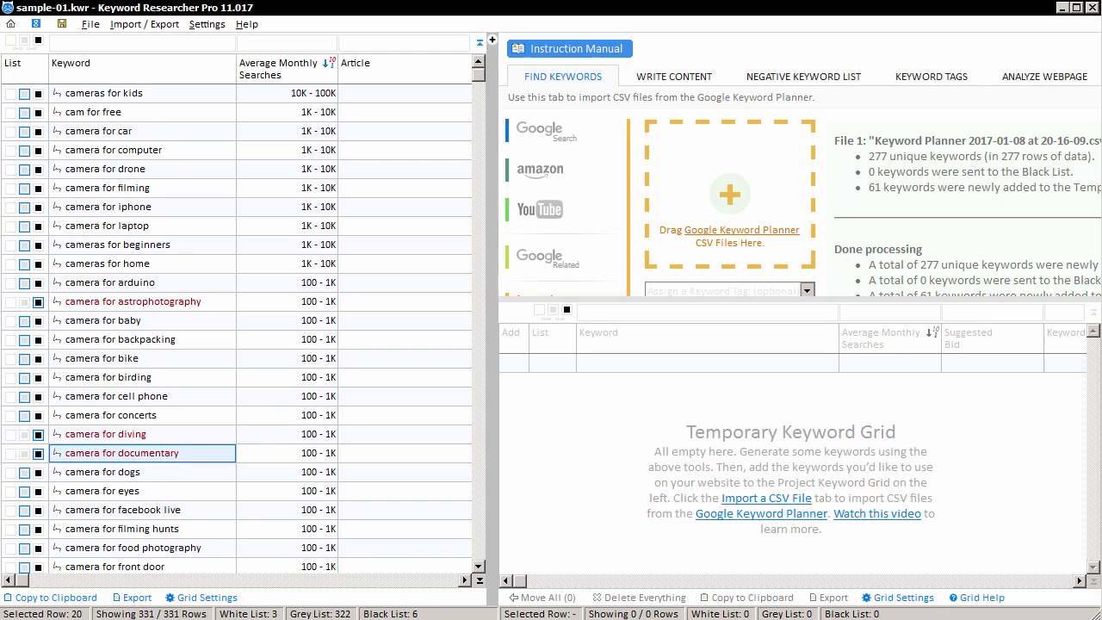
Assign "cameras for kids", "cam for free" and "camera for car" to the White List and the computer, drone and filming keywords to the Black List
left_click(11, 95)
left_click(11, 113)
left_click(11, 131)
left_click(11, 150)
left_click(24, 168)
left_click(24, 150)
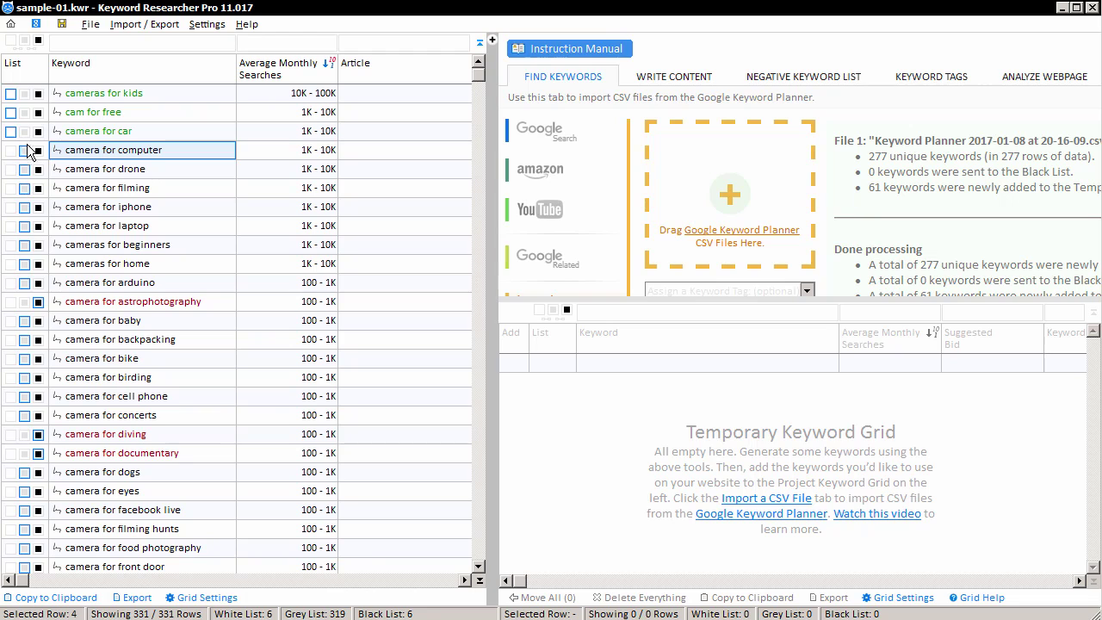
left_click(37, 150)
left_click(38, 169)
left_click(37, 187)
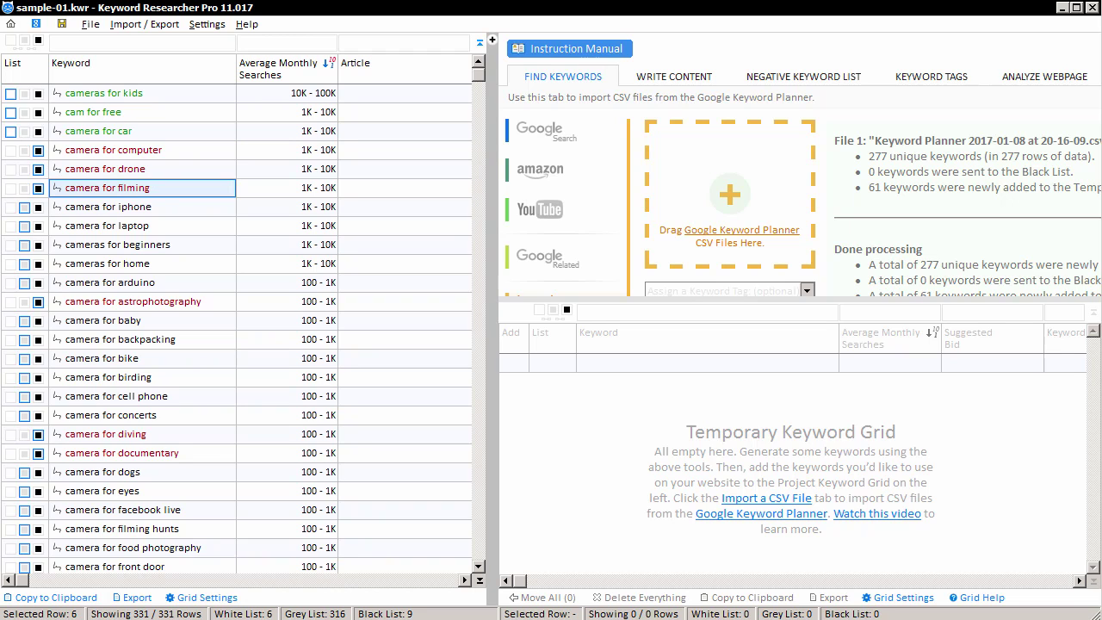
Return the six keywords from "cameras for kids" to "camera for filming" to the Grey List
left_click(24, 93)
left_click(24, 112)
left_click(24, 131)
left_click(24, 150)
left_click(24, 188)
left_click(24, 168)
Assign the five keywords from "cameras for kids" to "camera for drone" to the Black List and the filming, iphone and laptop keywords to the White List
left_click(38, 93)
left_click(38, 112)
left_click(38, 131)
left_click(37, 149)
left_click(38, 169)
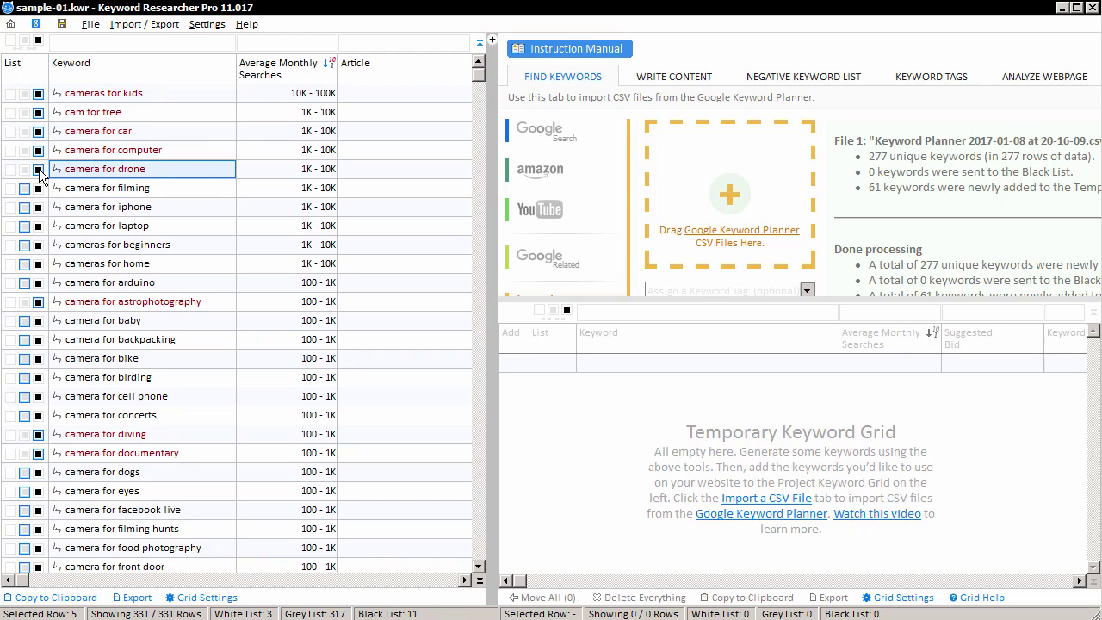
left_click(10, 188)
left_click(10, 206)
left_click(10, 225)
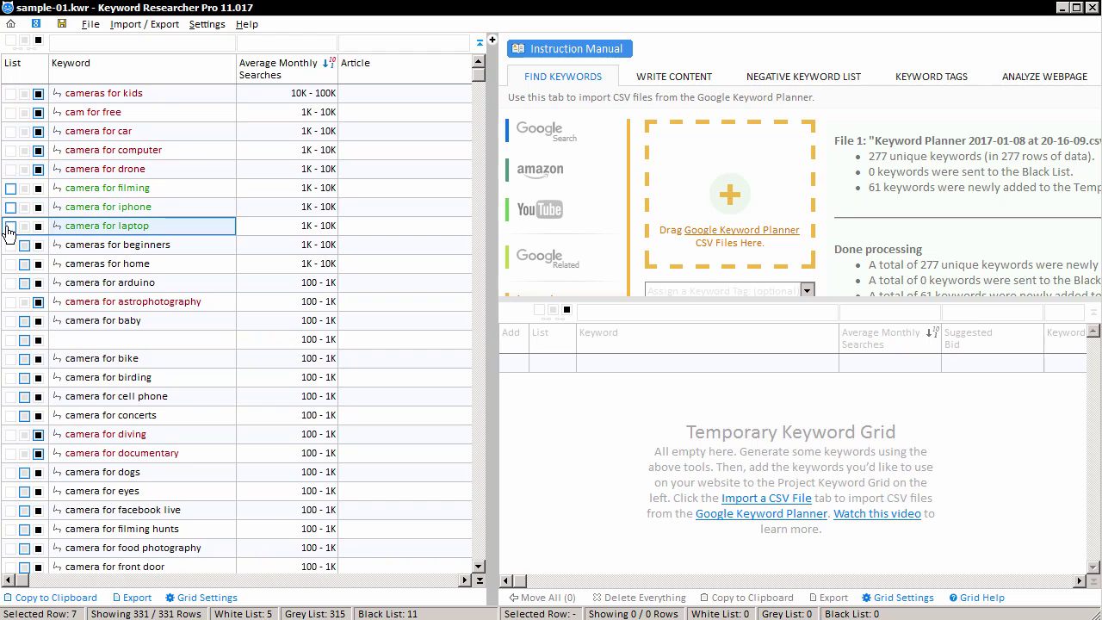
Assign "cameras for kids", "cam for free" and "camera for car" to the White List
left_click(10, 93)
left_click(11, 112)
left_click(11, 131)
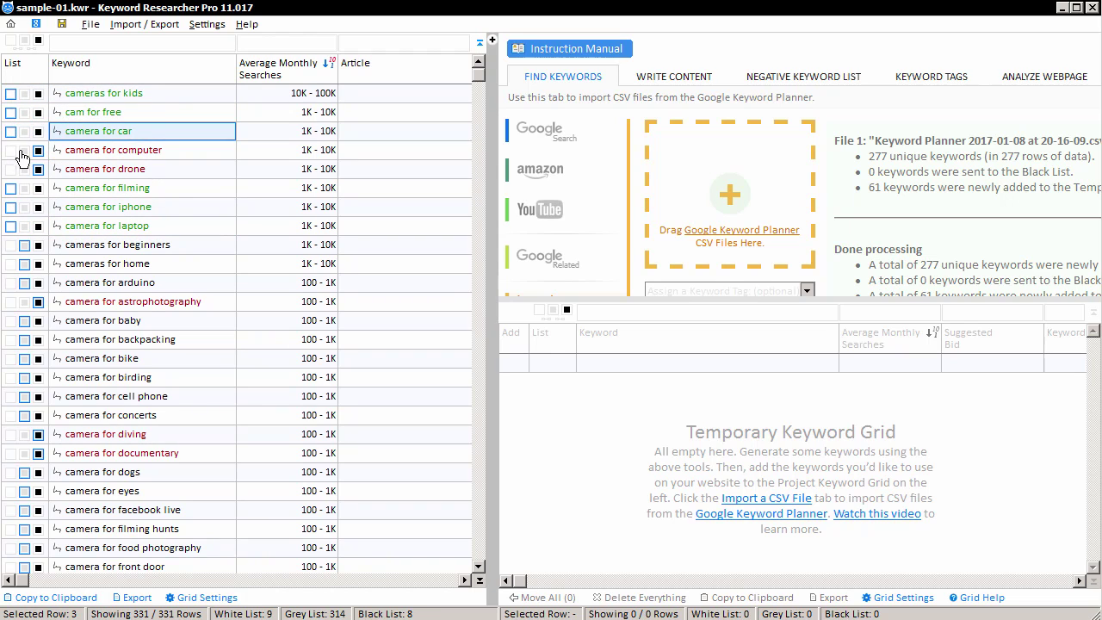
Assign the computer, drone and filming keywords to the Grey List and "camera for iphone", "camera for laptop" and "cameras for beginners" to the Black List
left_click(25, 150)
left_click(24, 169)
left_click(24, 187)
left_click(38, 207)
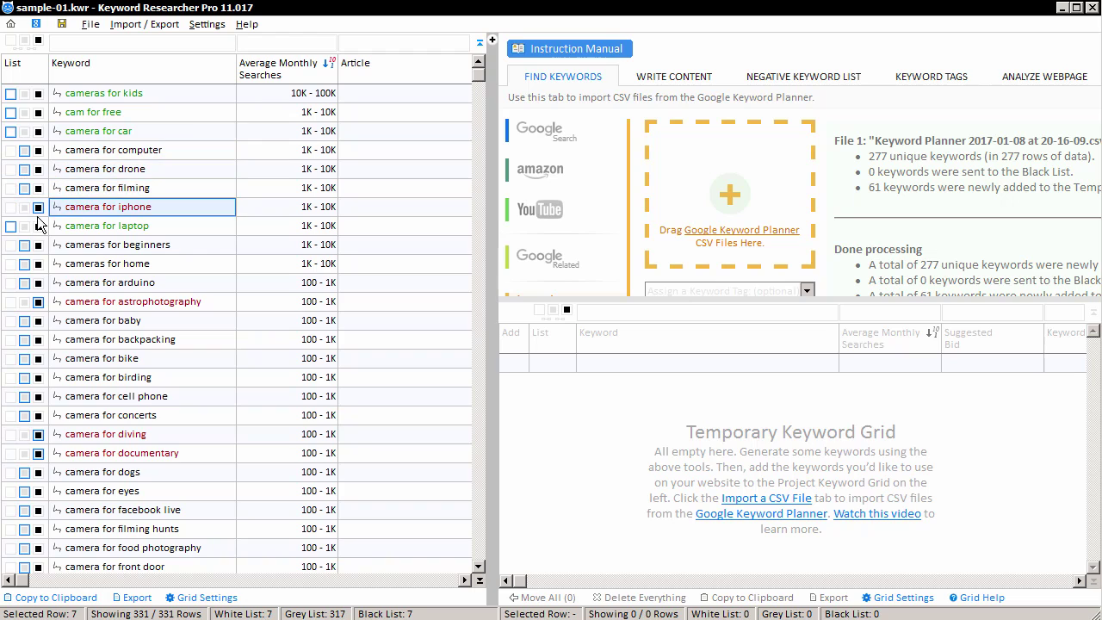
left_click(37, 226)
left_click(38, 244)
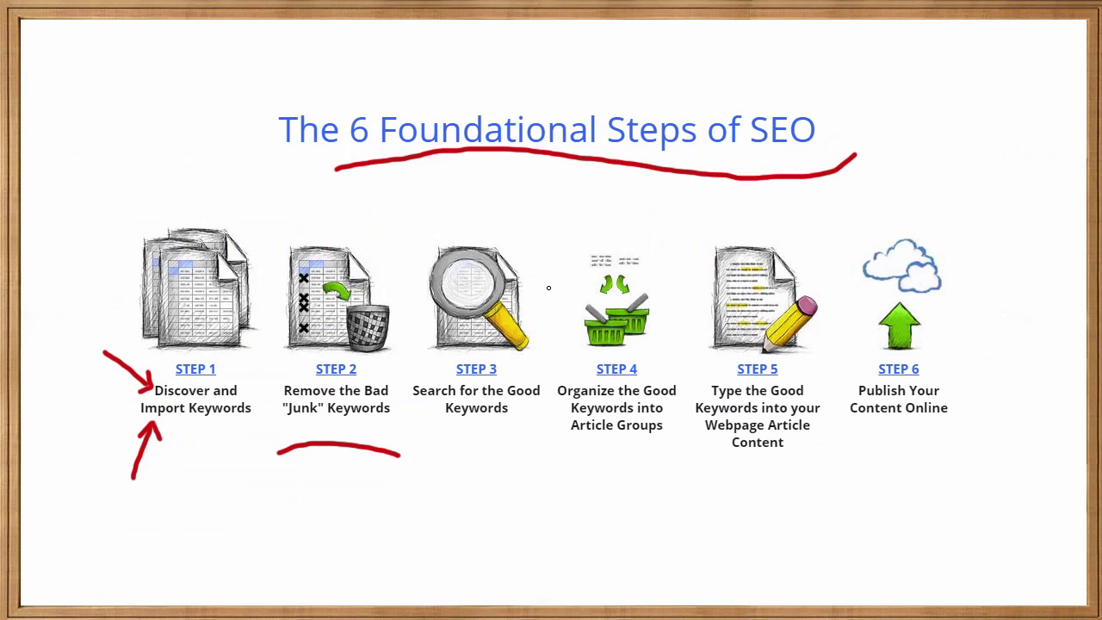
mouse_move(478, 419)
left_mouse_down()
mouse_move(461, 439)
mouse_move(490, 447)
mouse_move(472, 478)
left_mouse_up()
left_click_drag(406, 401, 451, 398)
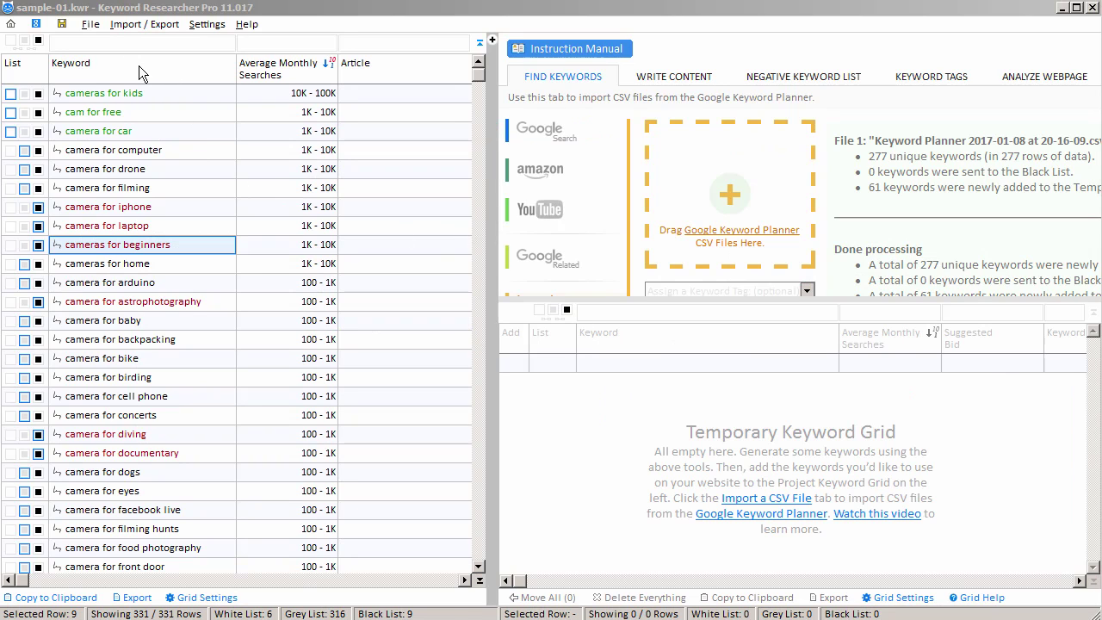
Review the keyword search examples and filter the Project Keyword Grid by "camera AND computer"
mouse_move(139, 66)
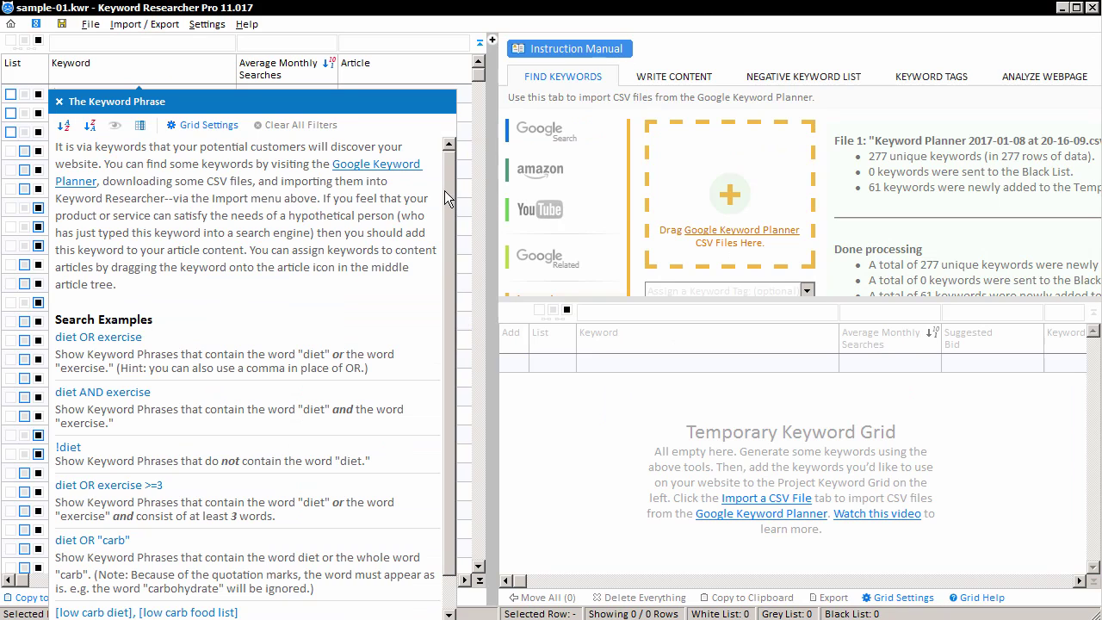
scroll(453, 259, "down", 1)
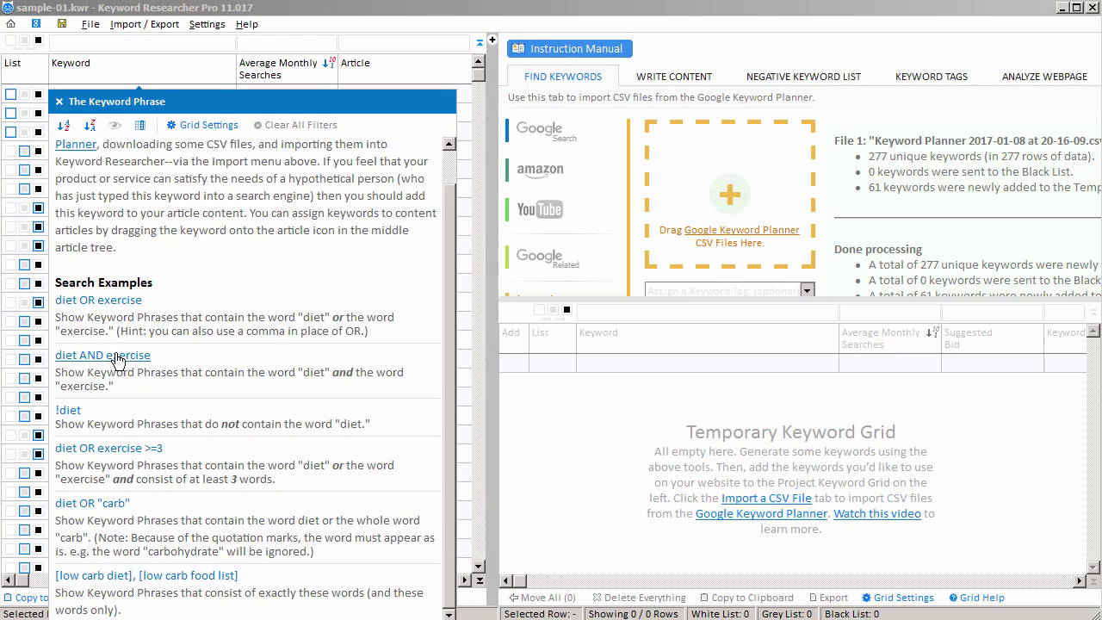
type("camera ")
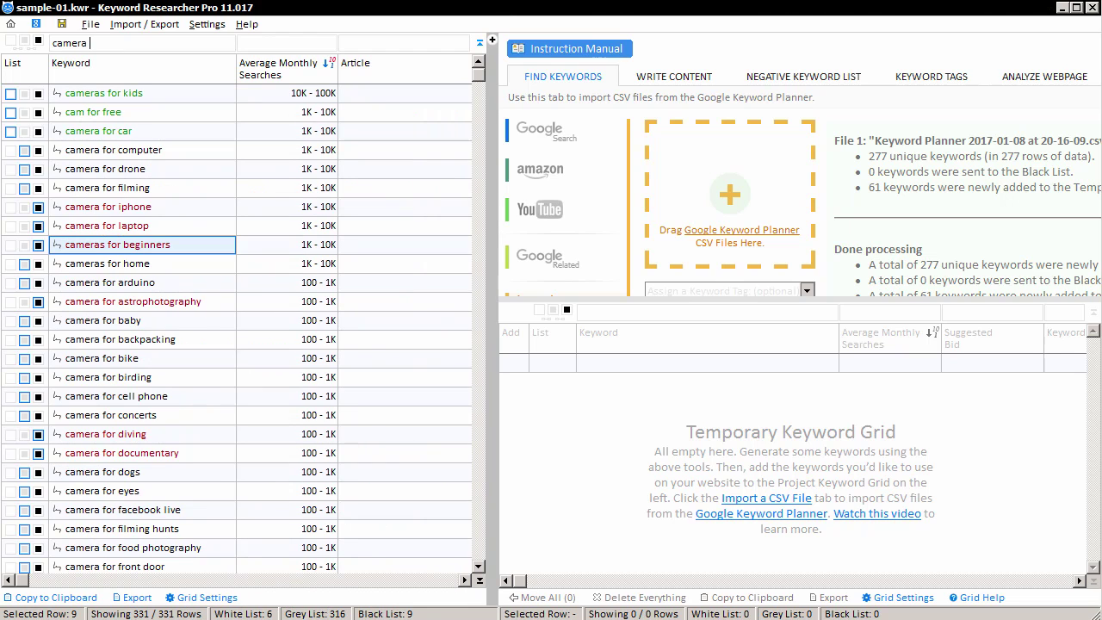
type("AND computer")
key("Return")
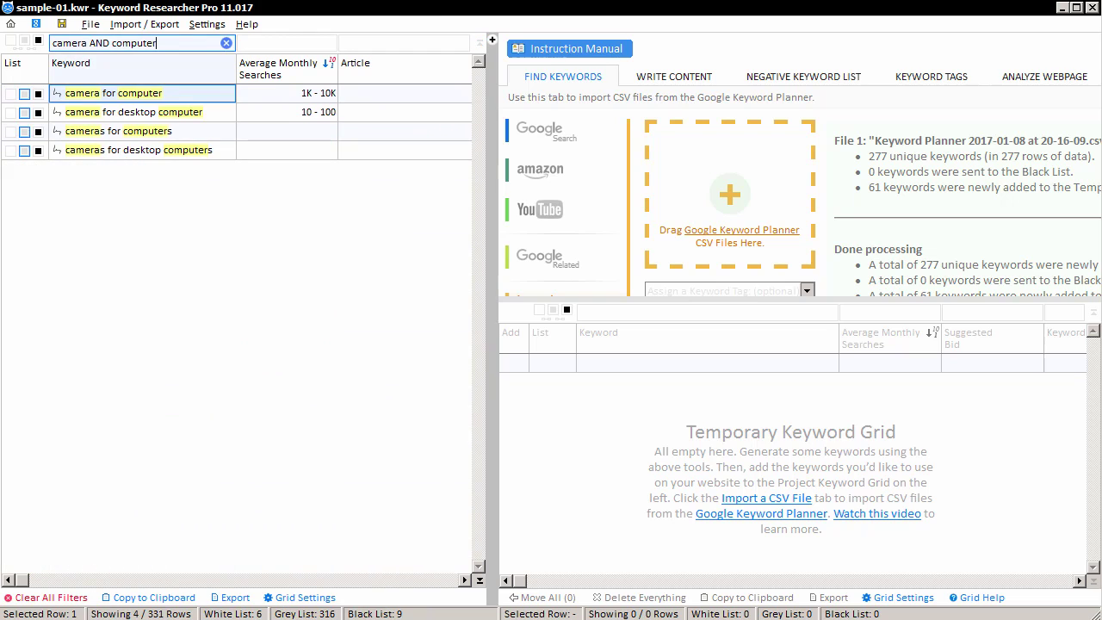
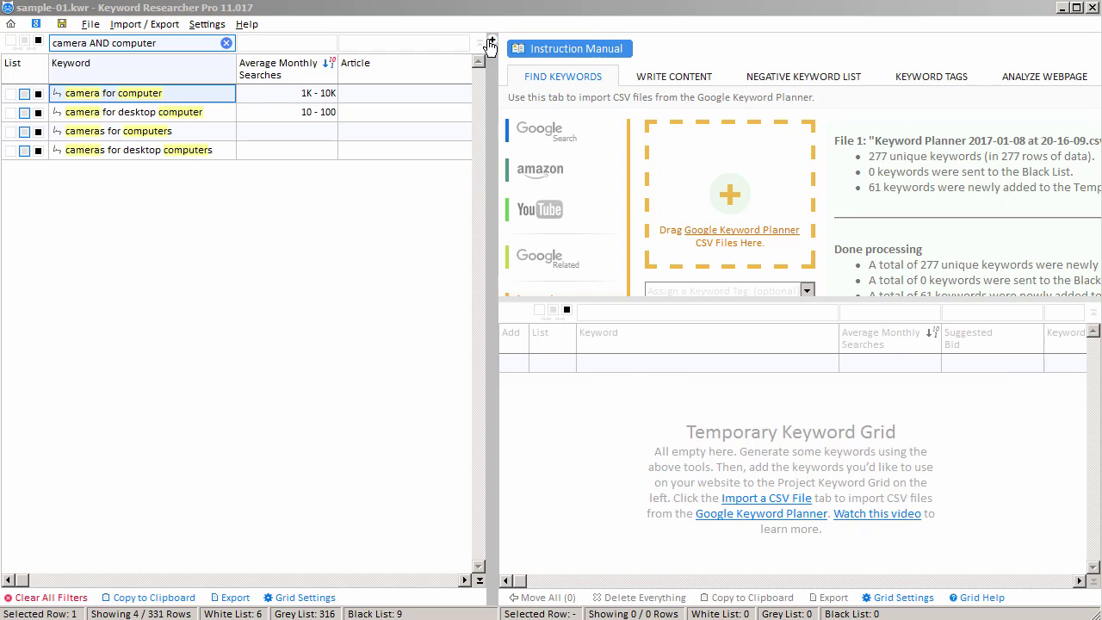
Show the article tree beside the Project Keyword Grid and rename Category 1 as "Computer Cameras"
left_click_drag(506, 250, 517, 250)
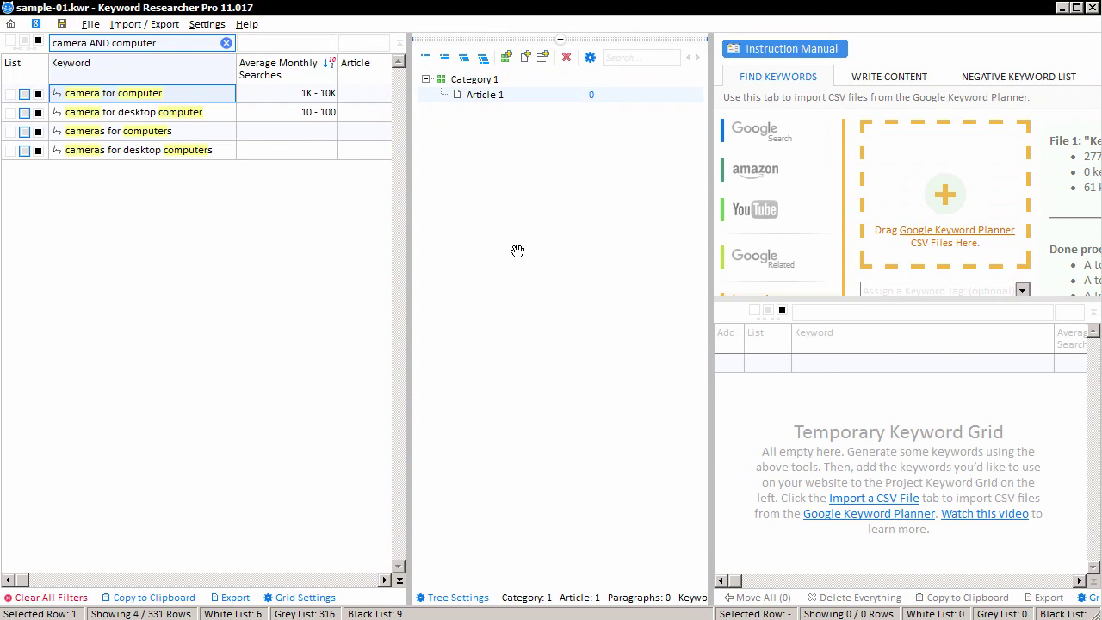
mouse_move(522, 246)
left_mouse_down()
mouse_move(554, 239)
mouse_move(542, 241)
left_mouse_up()
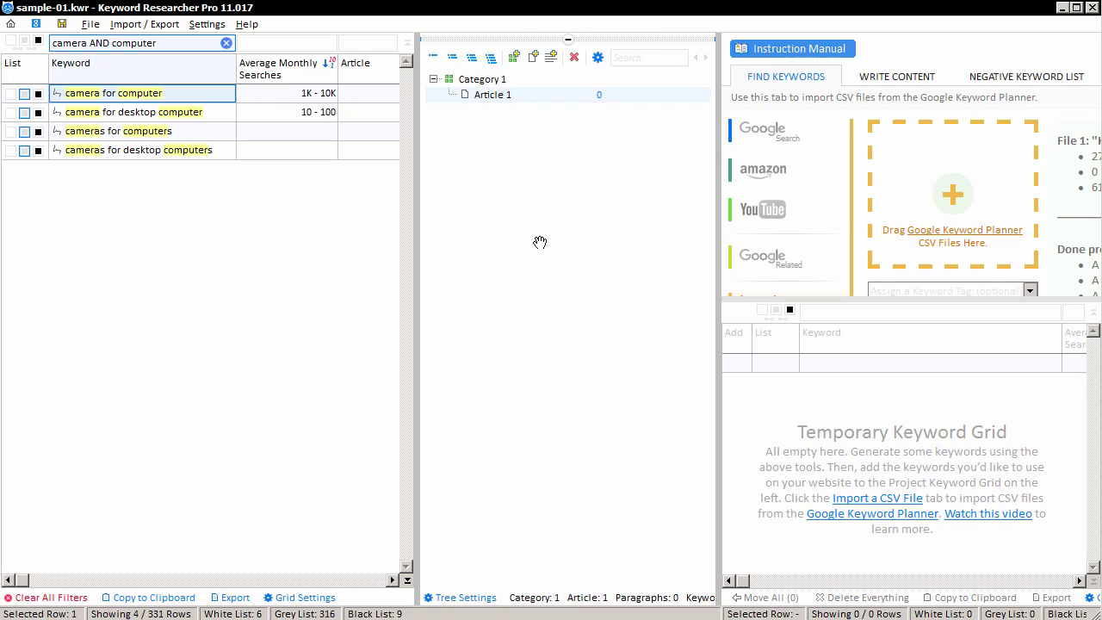
left_click(485, 79)
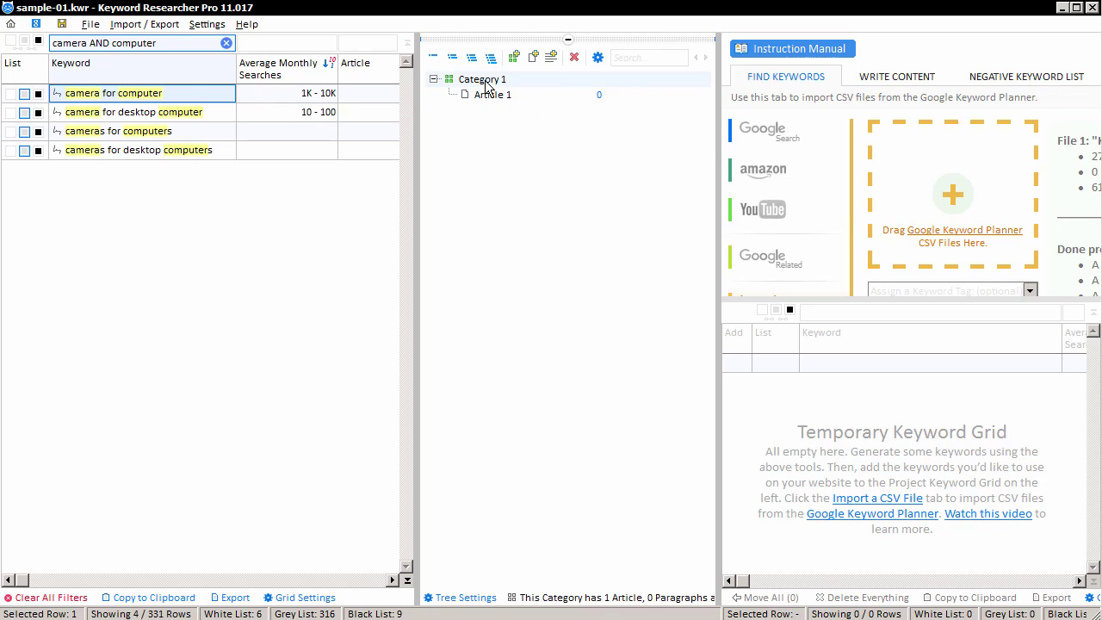
key("F2")
type("Computer Cameras")
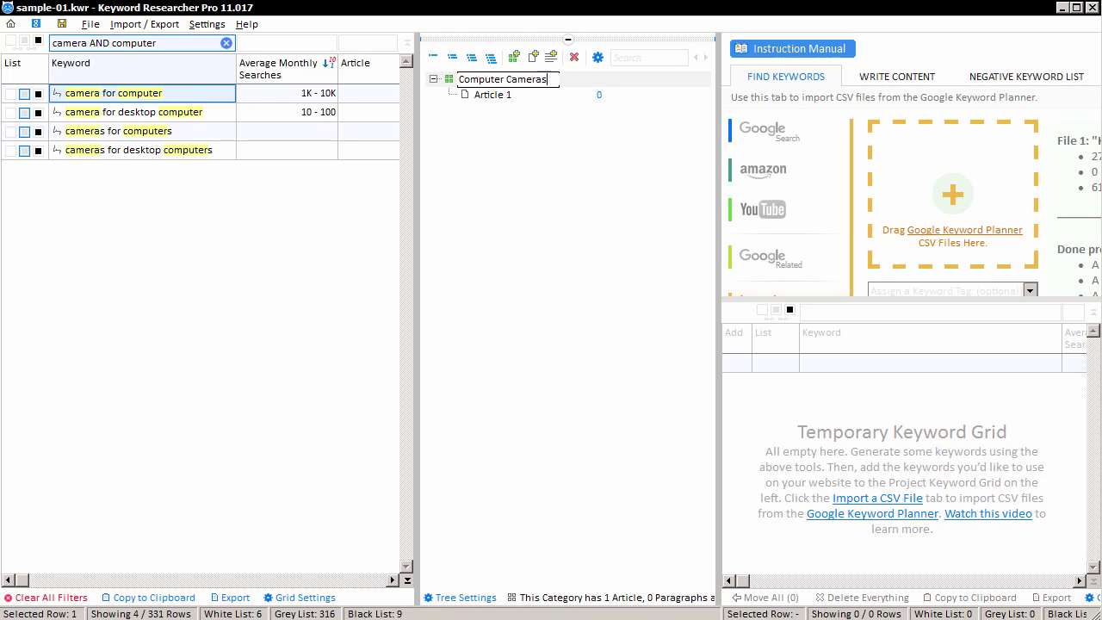
Rename Article 1 under the Computer Cameras category as "PC Cameras for your Desktop Applications"
left_click(490, 96)
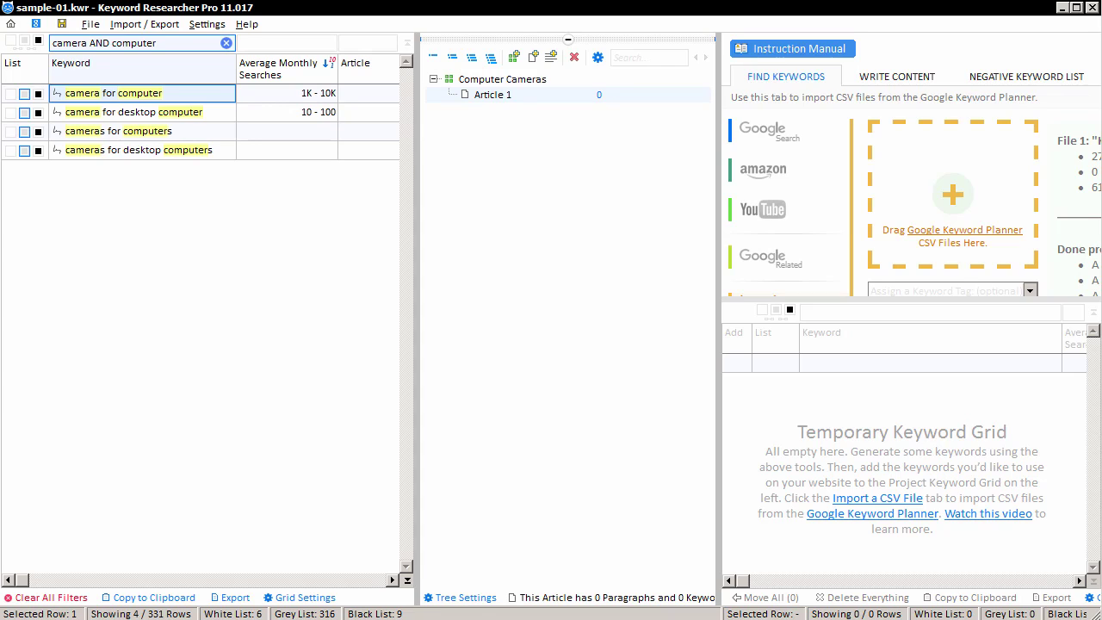
key("F2")
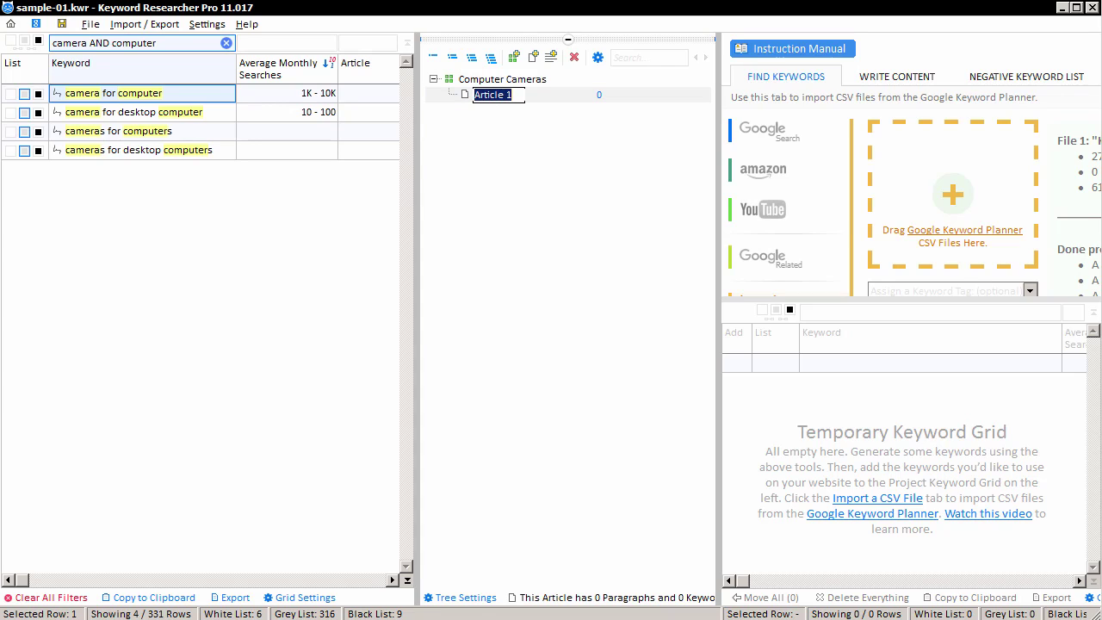
type("PC Camera")
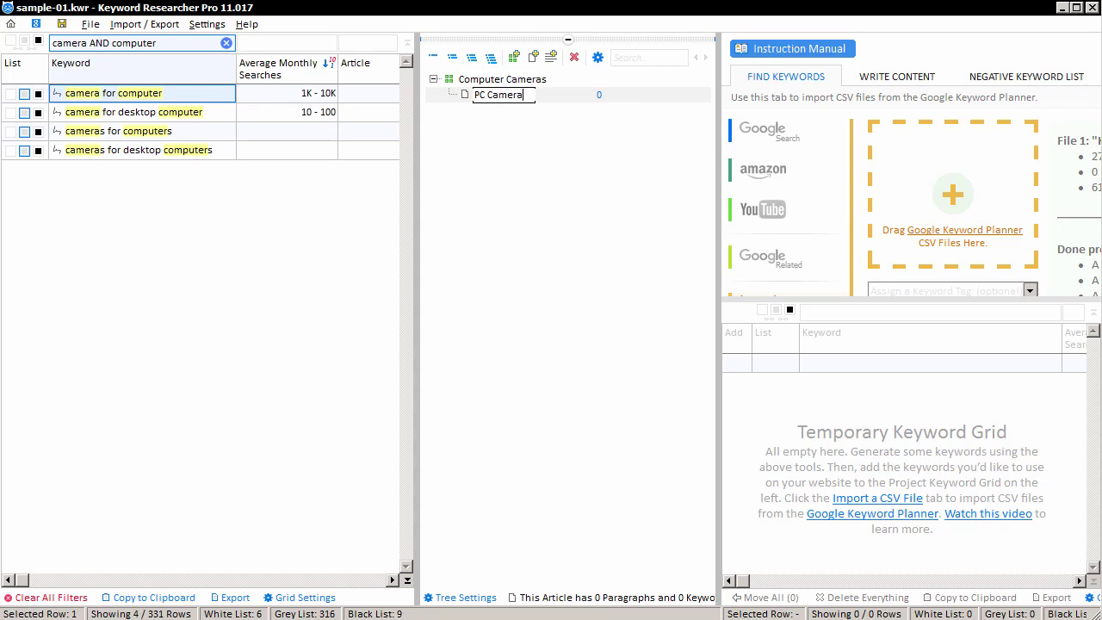
type("s for your Desktop")
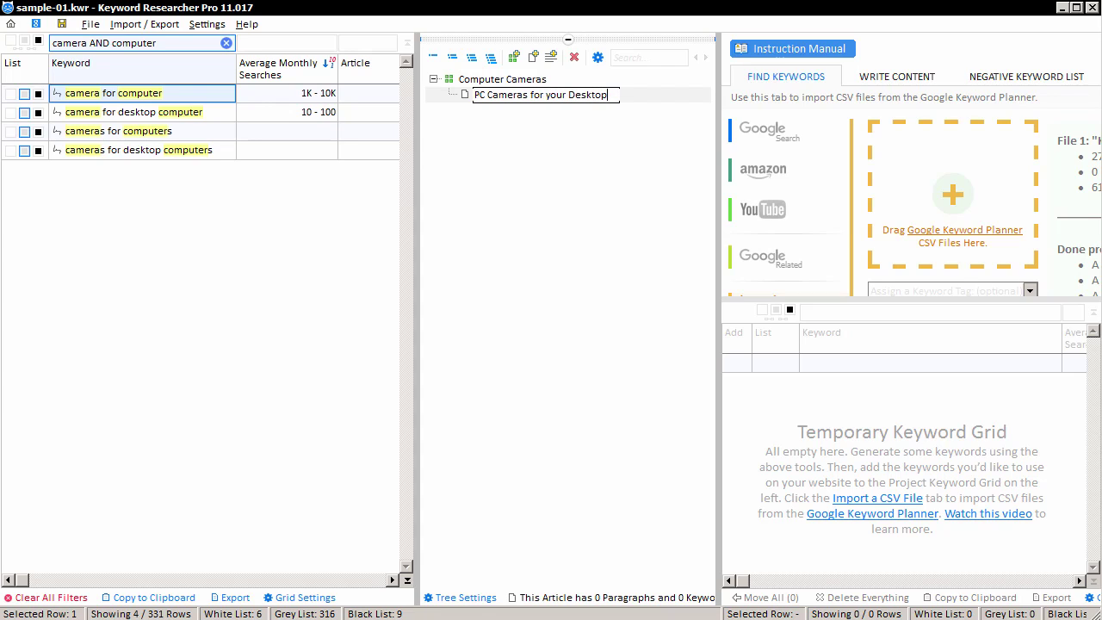
type(" Applications")
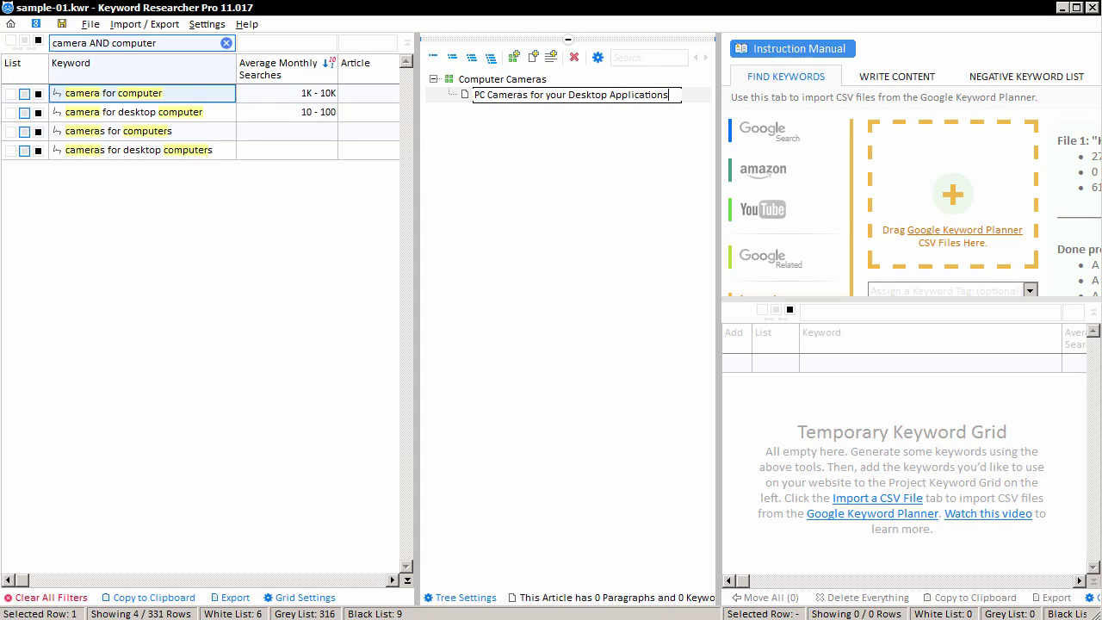
key("Return")
Assign the four filtered computer camera keywords to the "PC Cameras for your Desktop Applications" article and widen the grid's Article column to fit its full title
left_click_drag(714, 250, 815, 248)
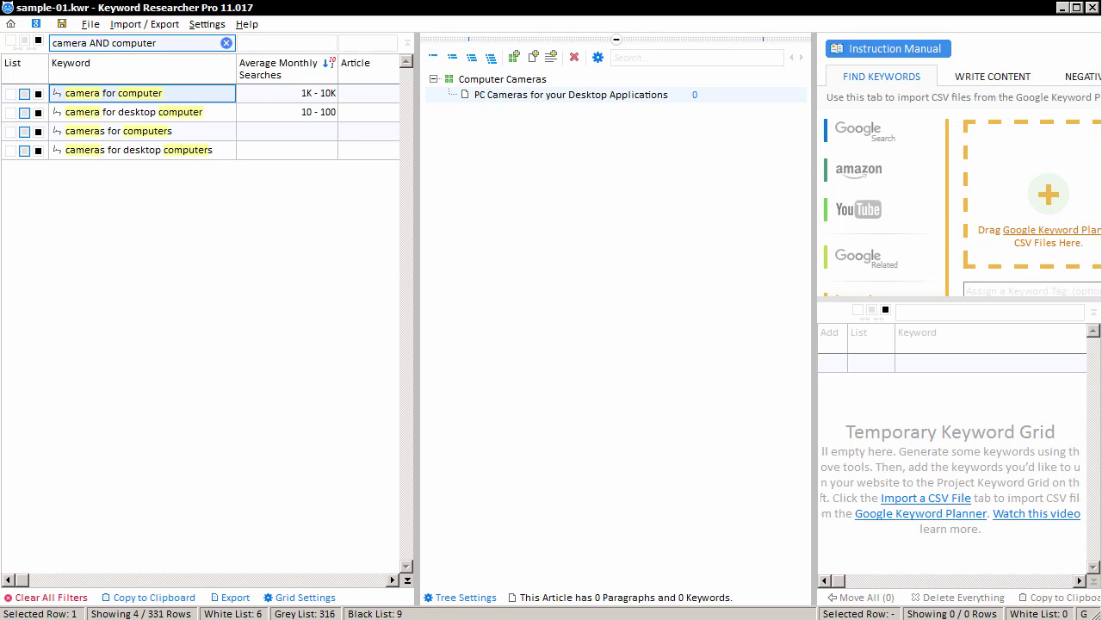
left_click_drag(155, 98, 480, 94)
left_click(449, 94)
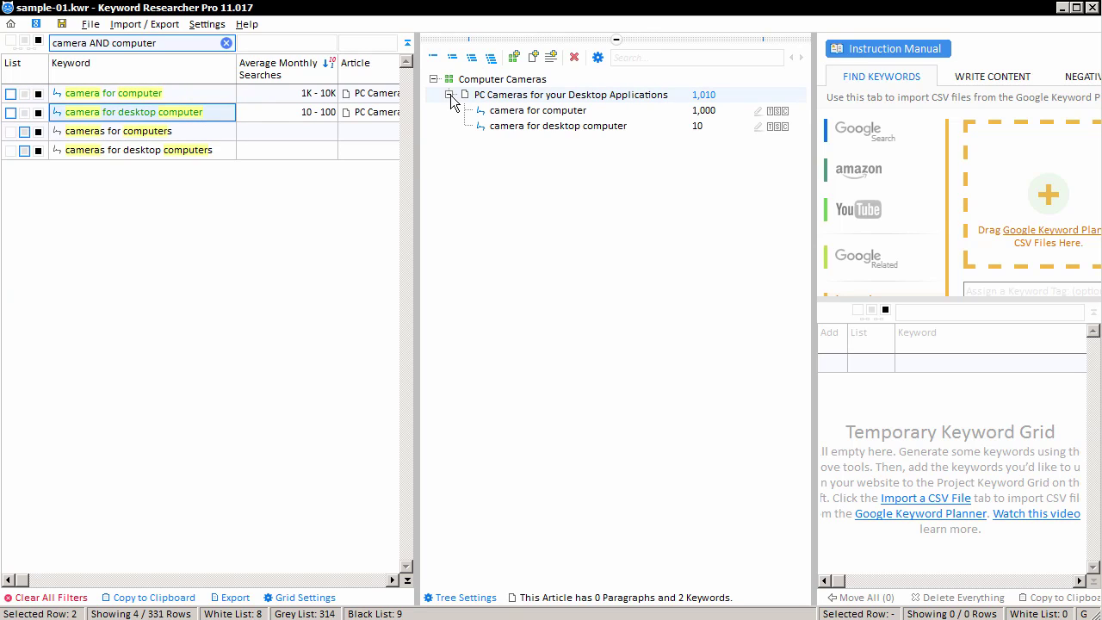
left_click_drag(220, 133, 506, 116)
left_click_drag(193, 151, 522, 119)
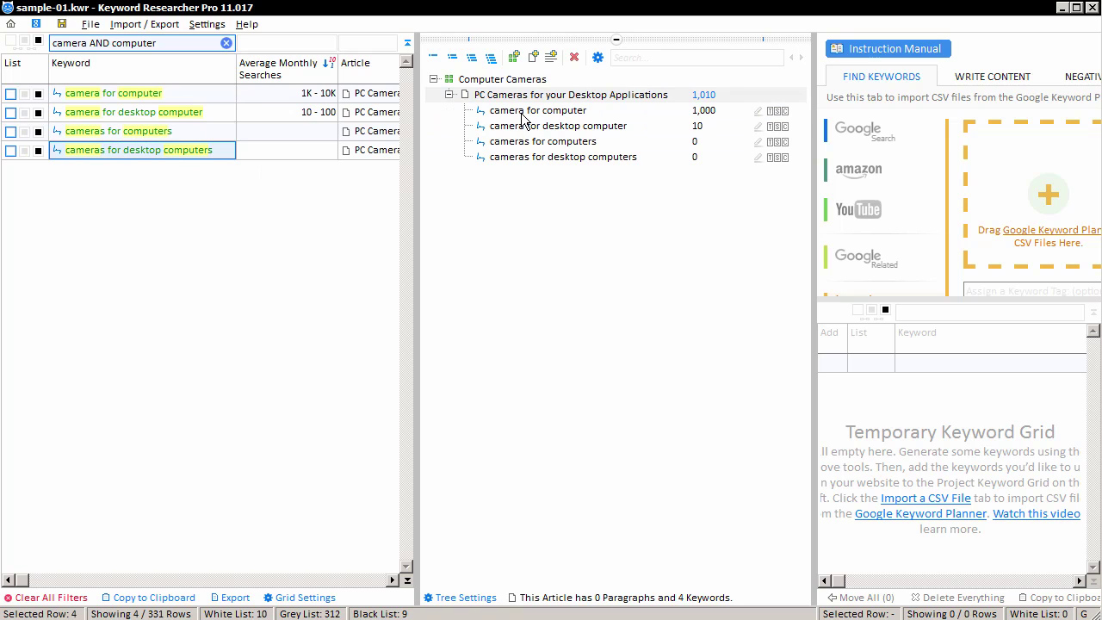
left_click_drag(488, 214, 664, 236)
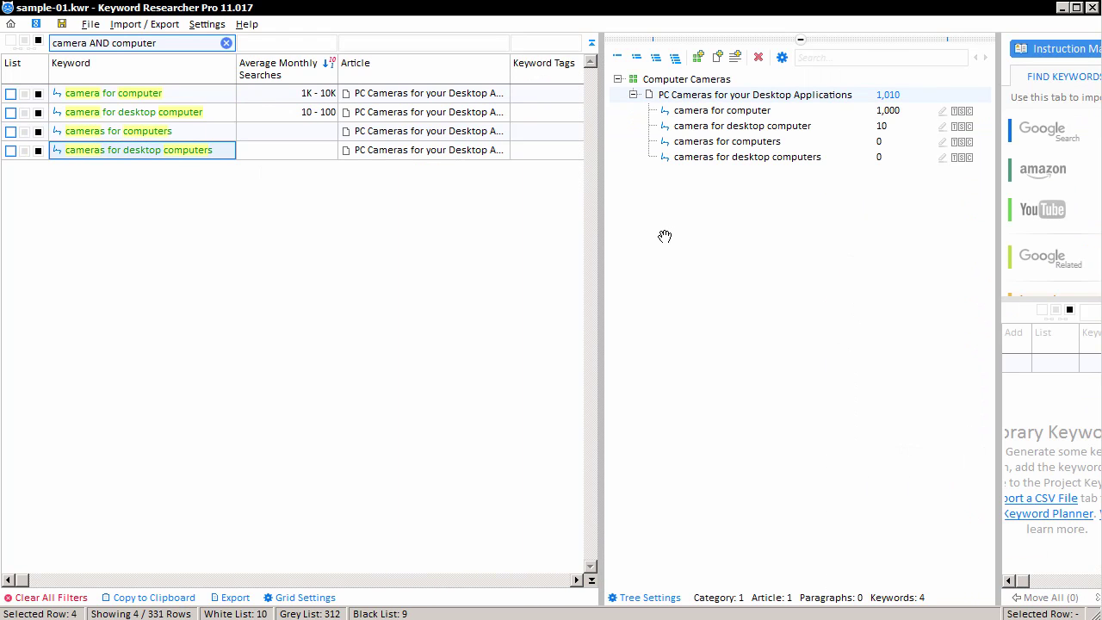
left_click_drag(510, 74, 568, 76)
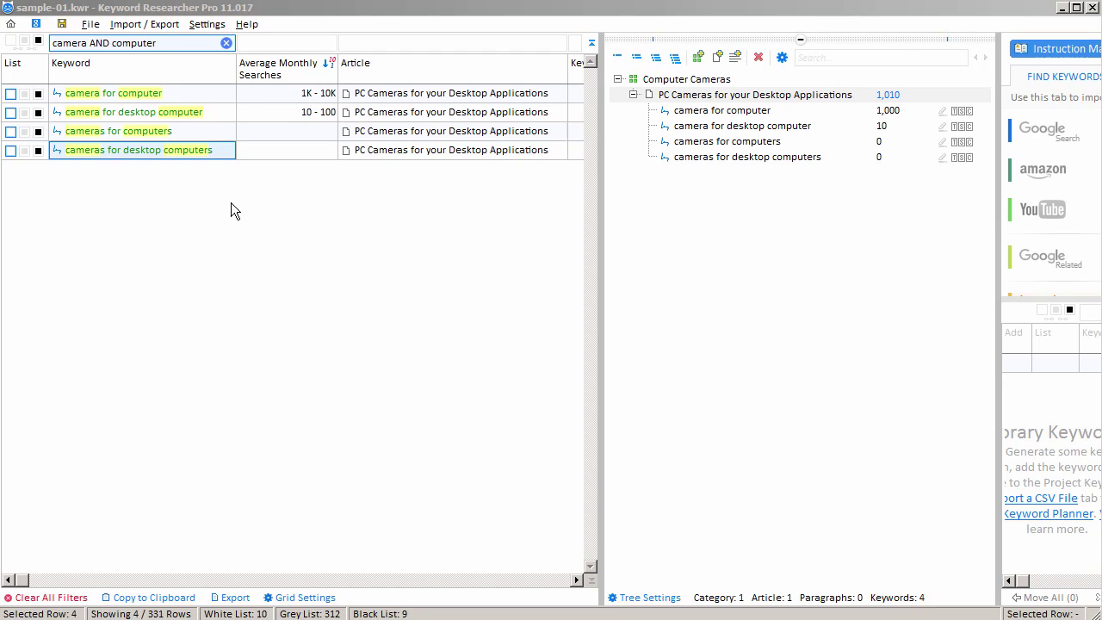
Close the sample-01.kwr project and return to the program's start page
left_click(12, 32)
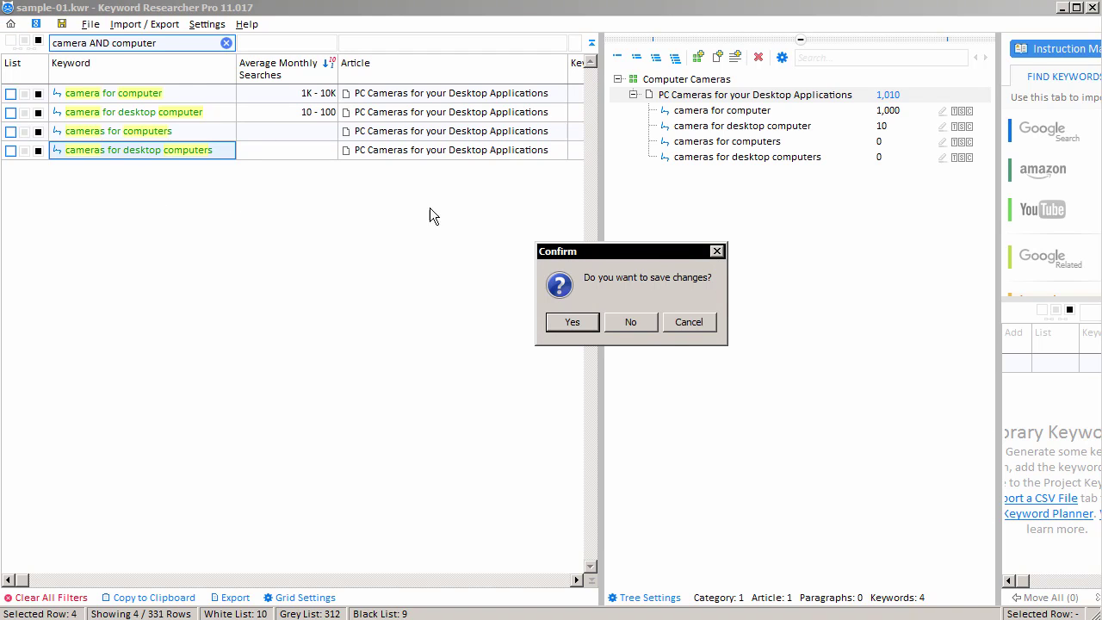
key("Return")
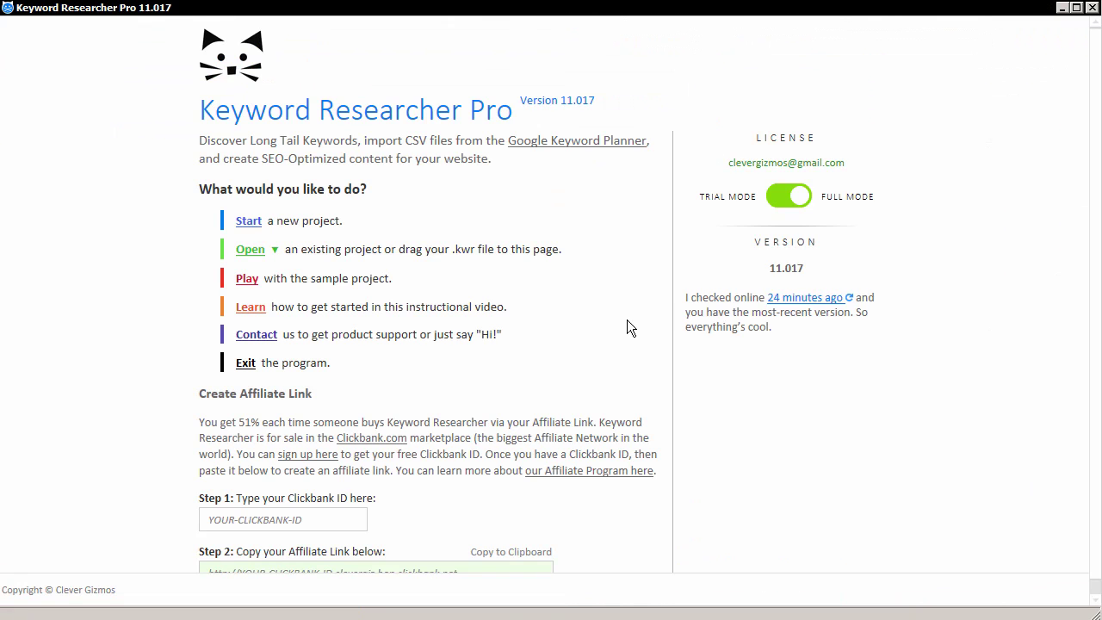
Open the sample project and show its article tree beside a widened Project Keyword Grid
left_click(247, 280)
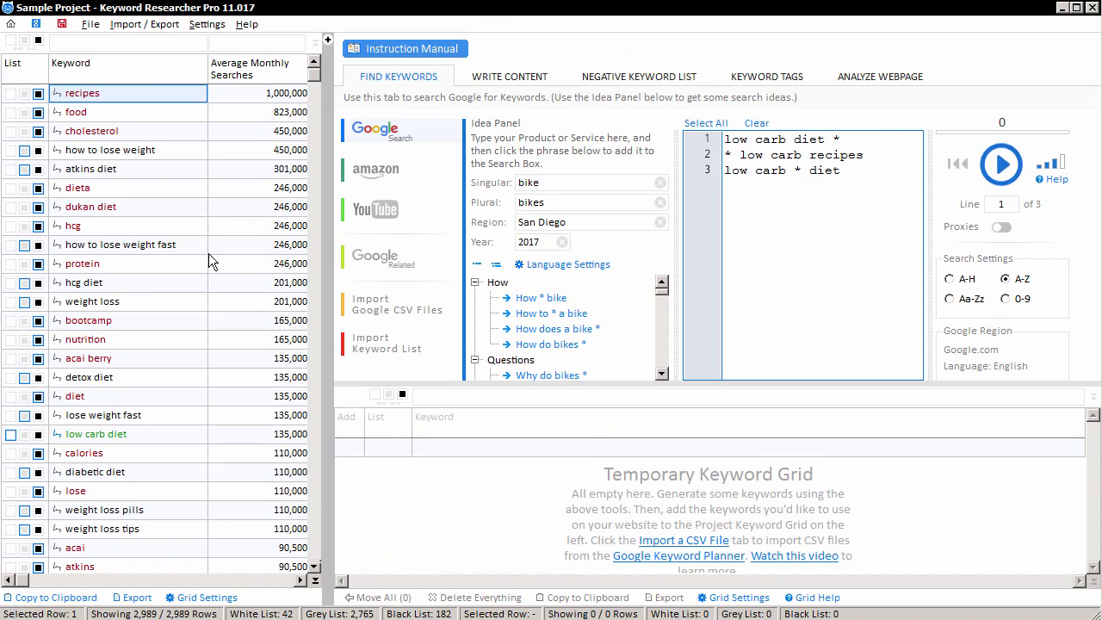
left_click_drag(327, 181, 389, 181)
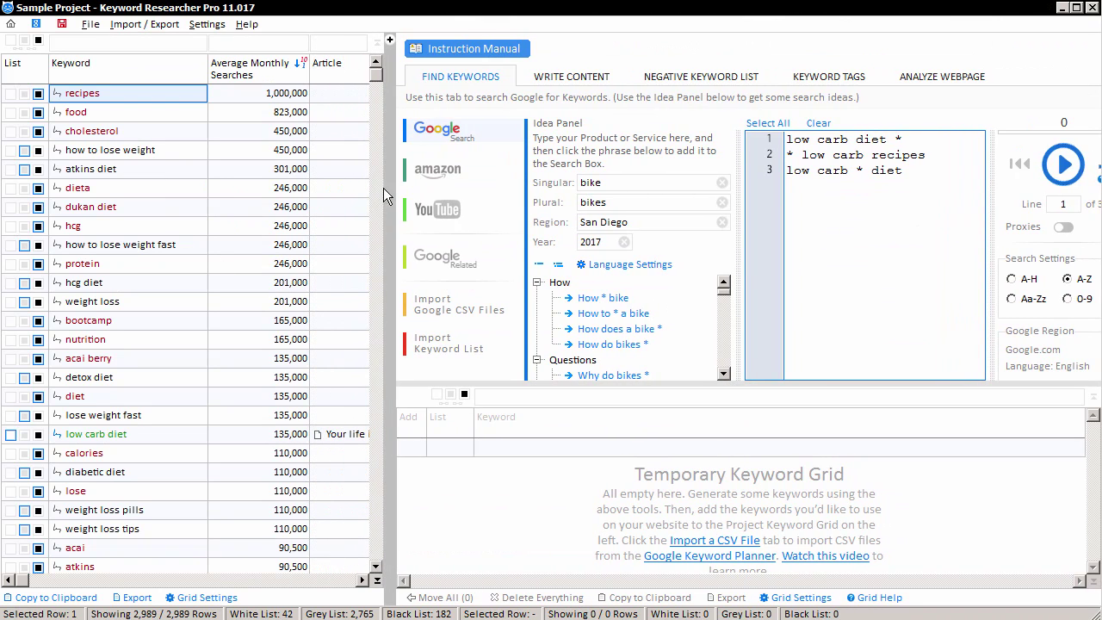
left_click(390, 41)
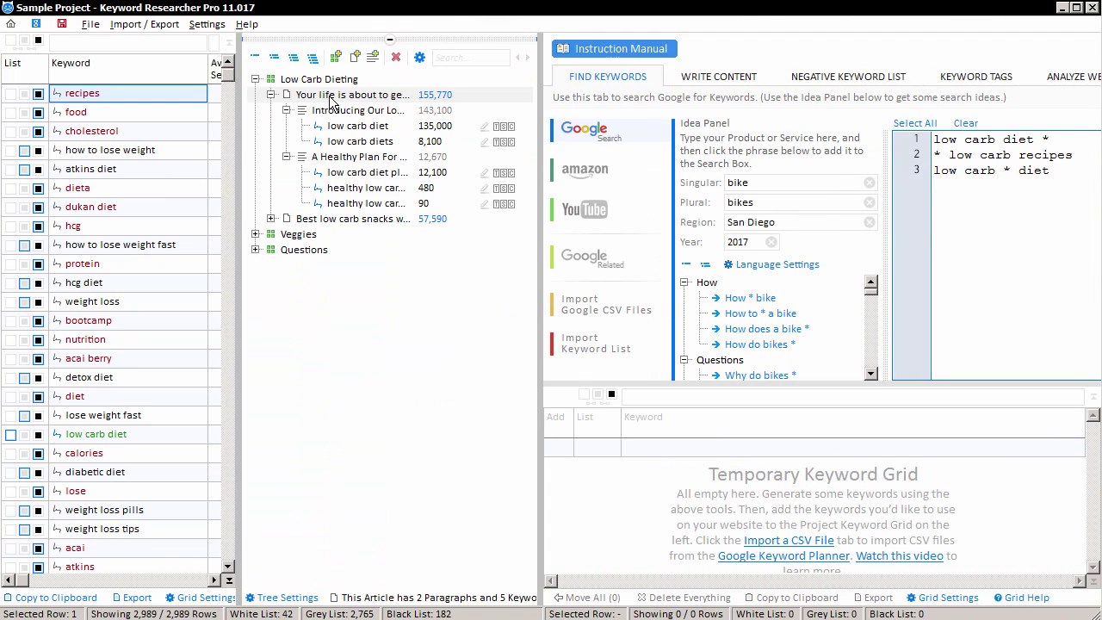
Expand the whole article tree to review the grouped keywords, and collapse the snacks, vegetable, vegetarian and High Carb VS Low Fat articles
left_click(312, 64)
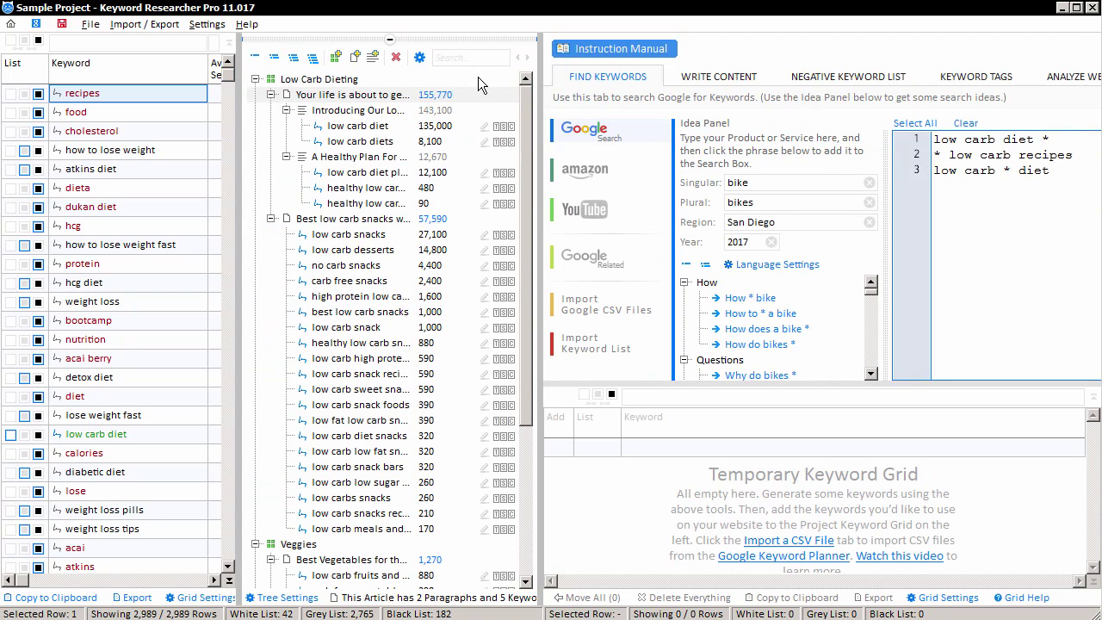
left_click(294, 64)
left_click_drag(525, 118, 522, 225)
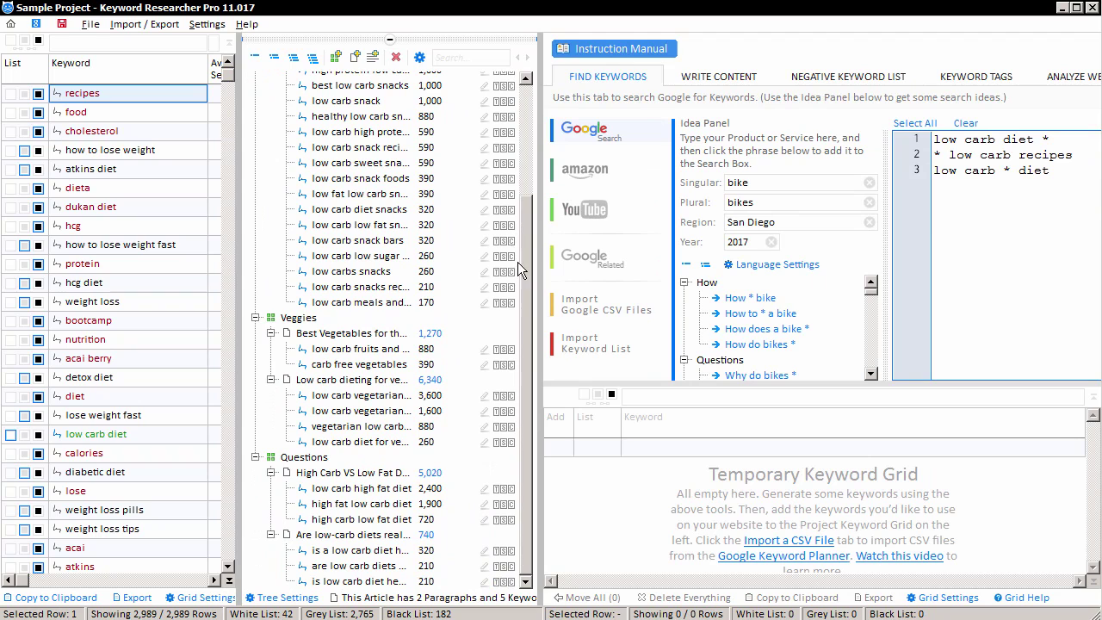
left_click(272, 335)
left_click(270, 379)
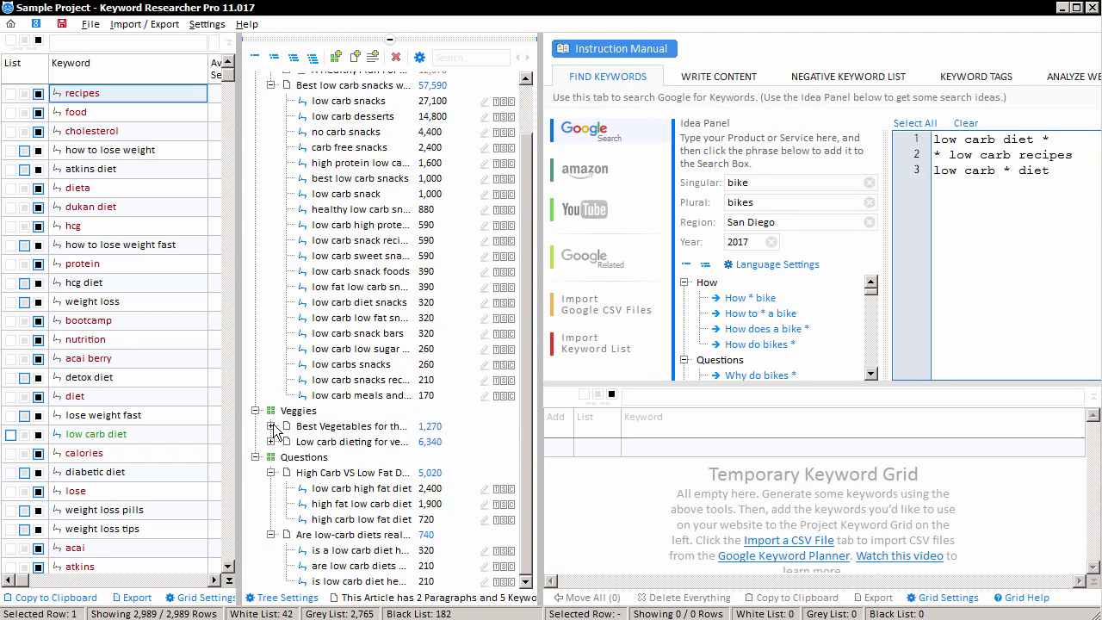
left_click(271, 472)
left_click(272, 131)
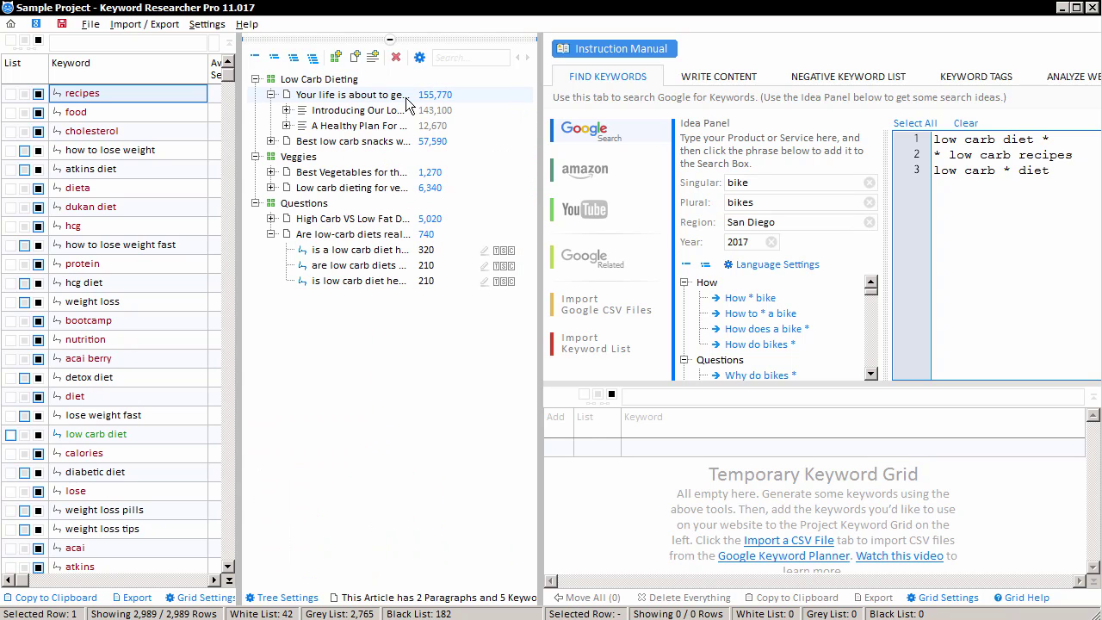
Expand the "Introducing Our Low Carb Diet" paragraph and shrink the Project Keyword Grid so the article tree shows longer titles
left_click(370, 393)
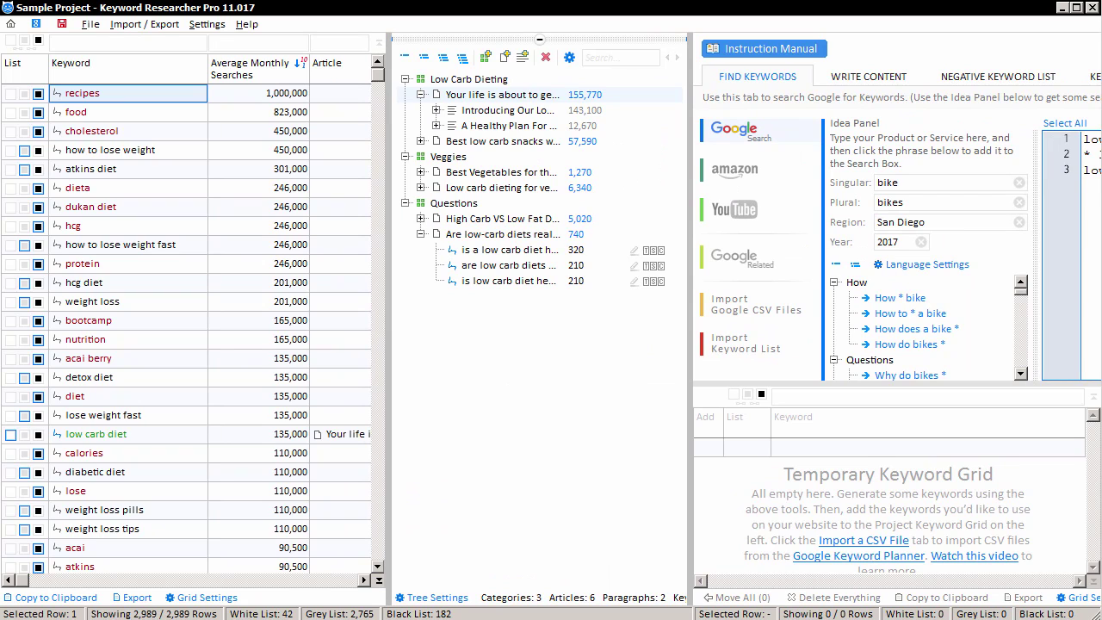
left_click(436, 111)
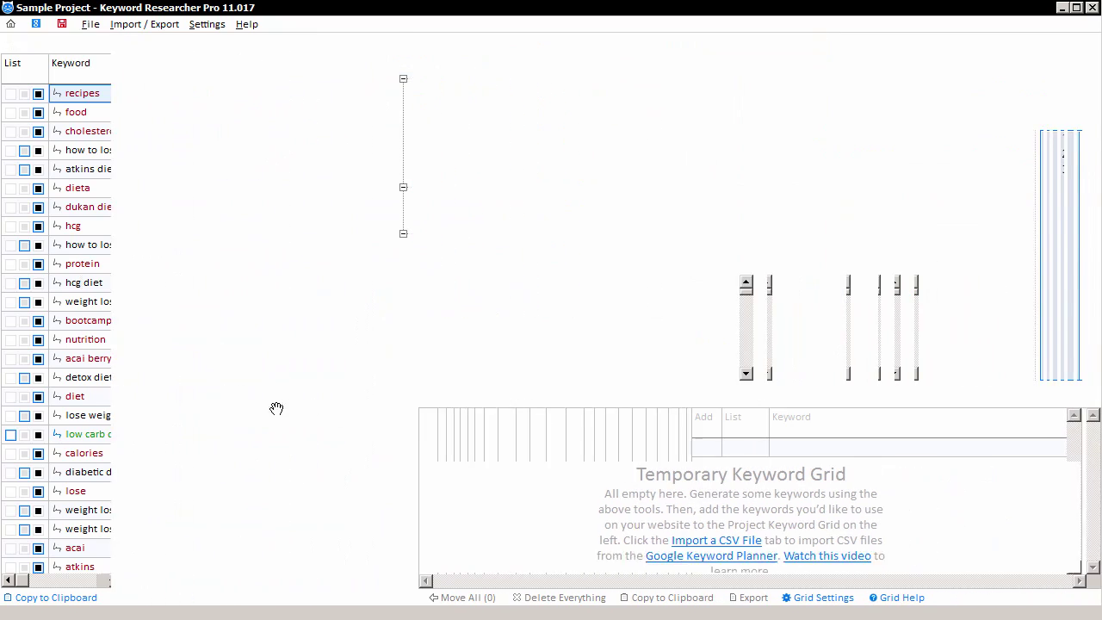
left_click_drag(399, 424, 451, 423)
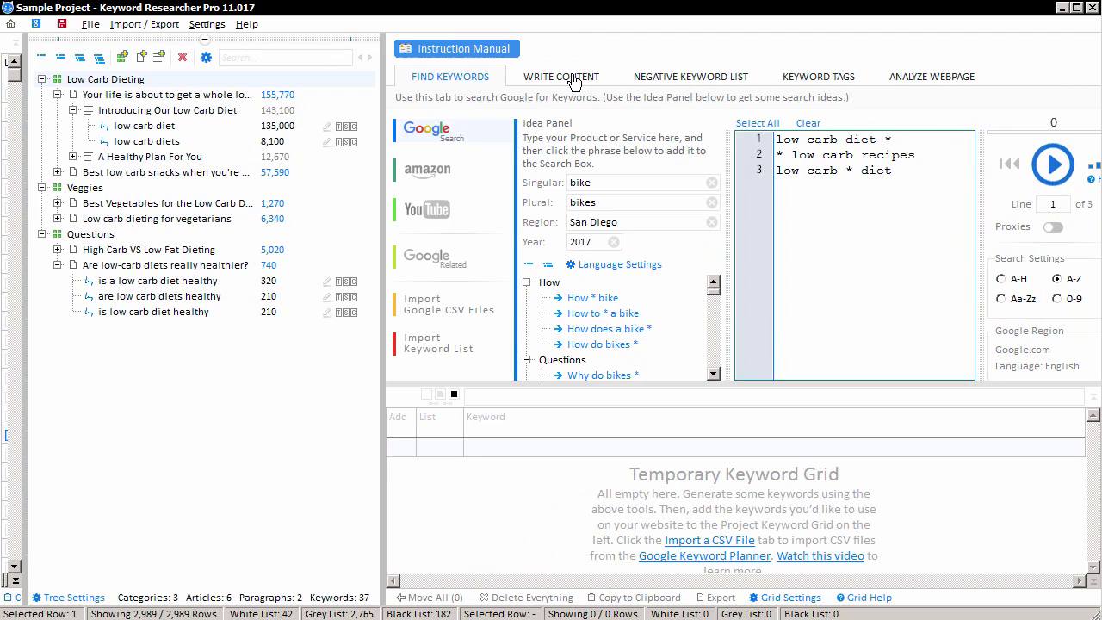
Open the "Your life is about to get a whole lot better" article for content writing and select its whole title
left_click(572, 78)
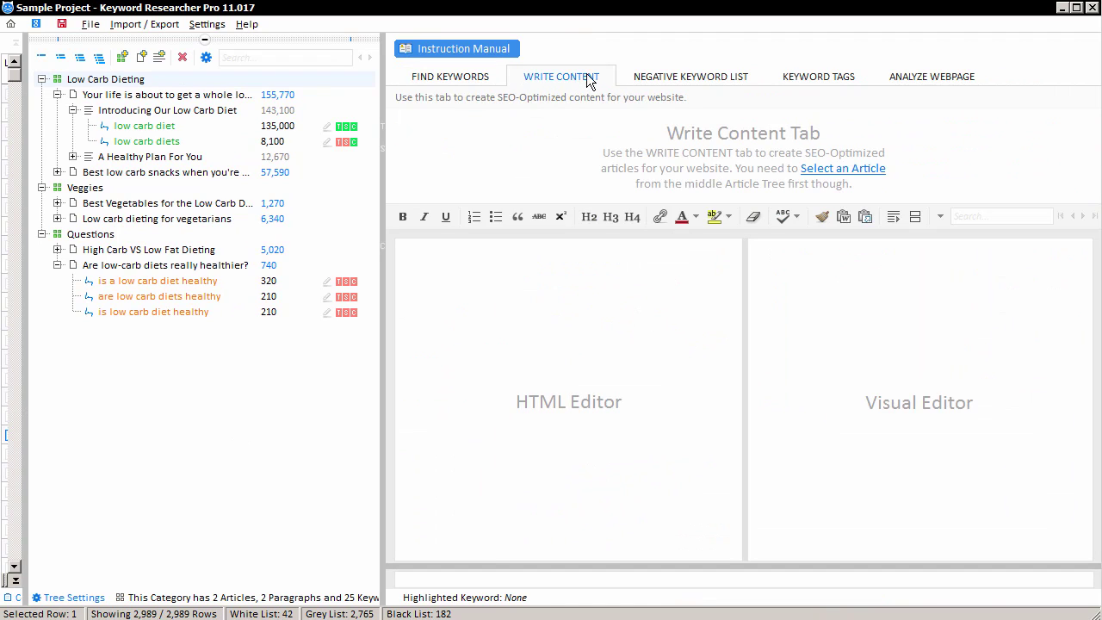
left_click(167, 97)
left_click_drag(745, 321, 770, 284)
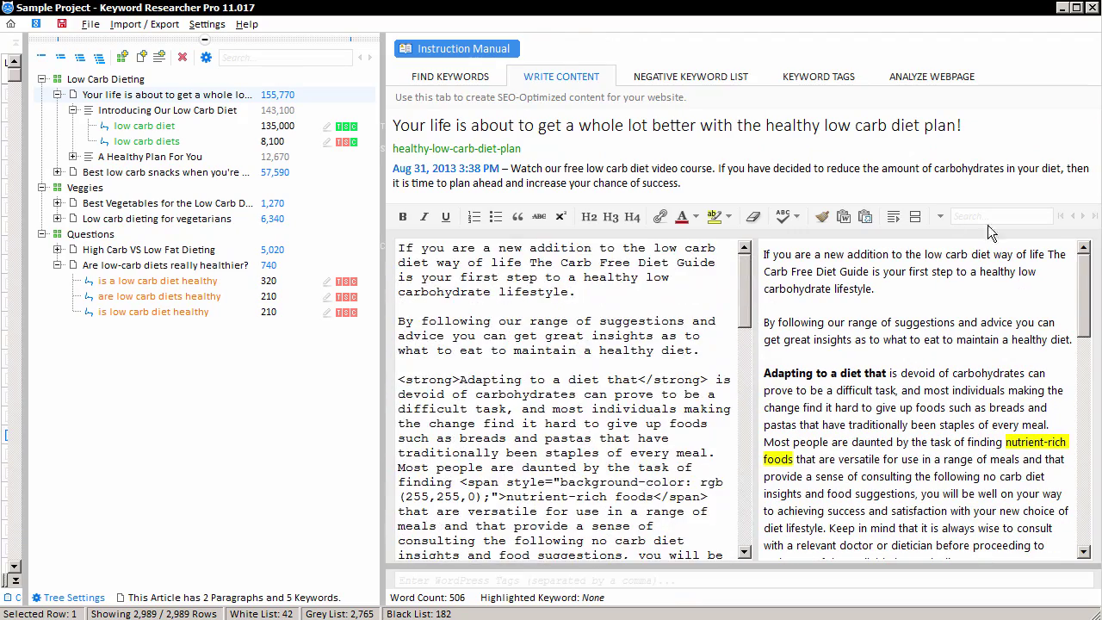
left_click(478, 129)
key("ctrl+a")
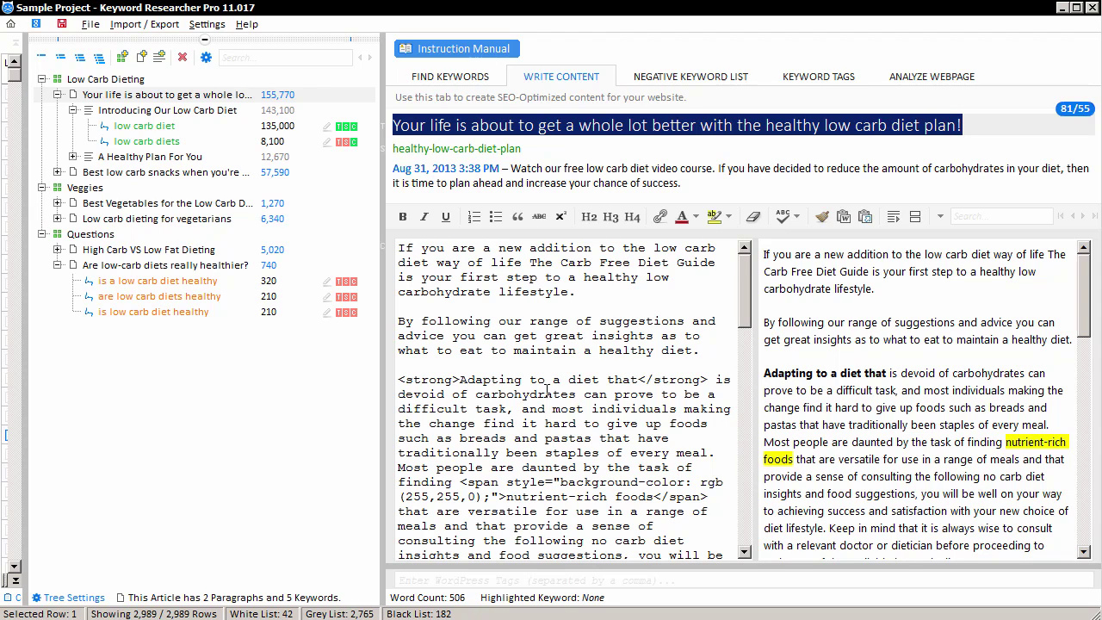
Expand the "A Healthy Plan For You" paragraph and highlight the keyword "low carb diet" throughout the article
left_click(73, 157)
left_click(183, 127)
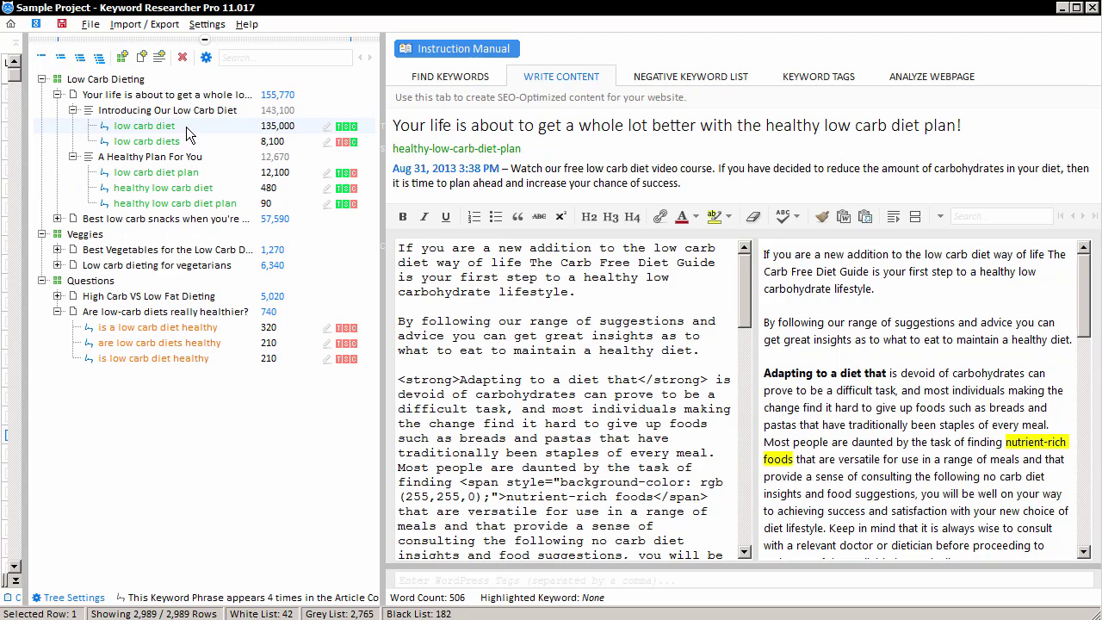
left_click(327, 128)
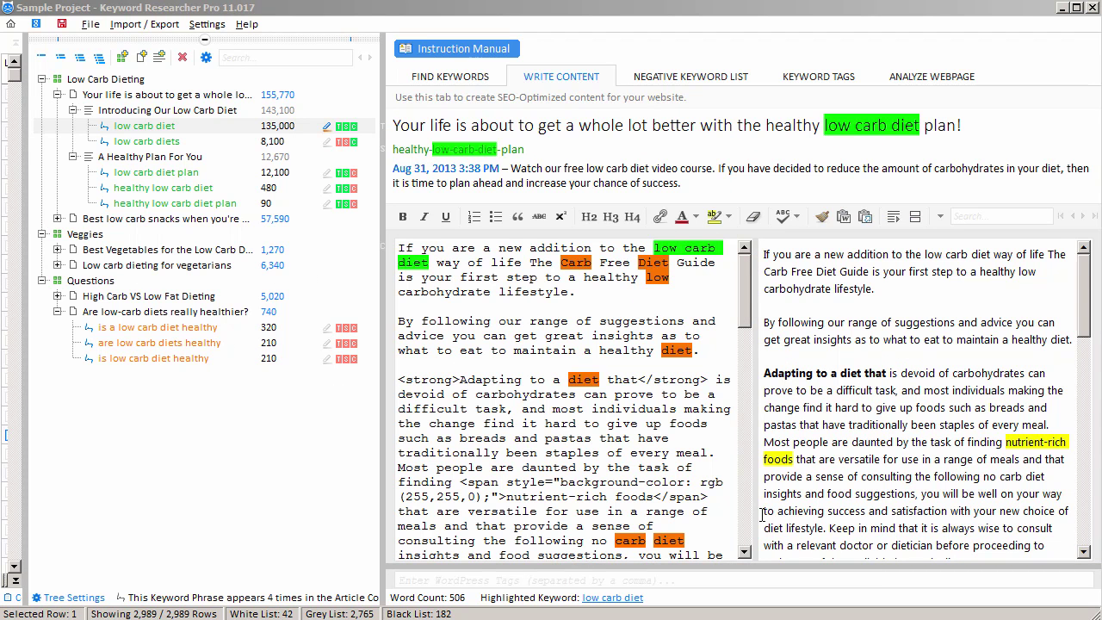
mouse_move(353, 146)
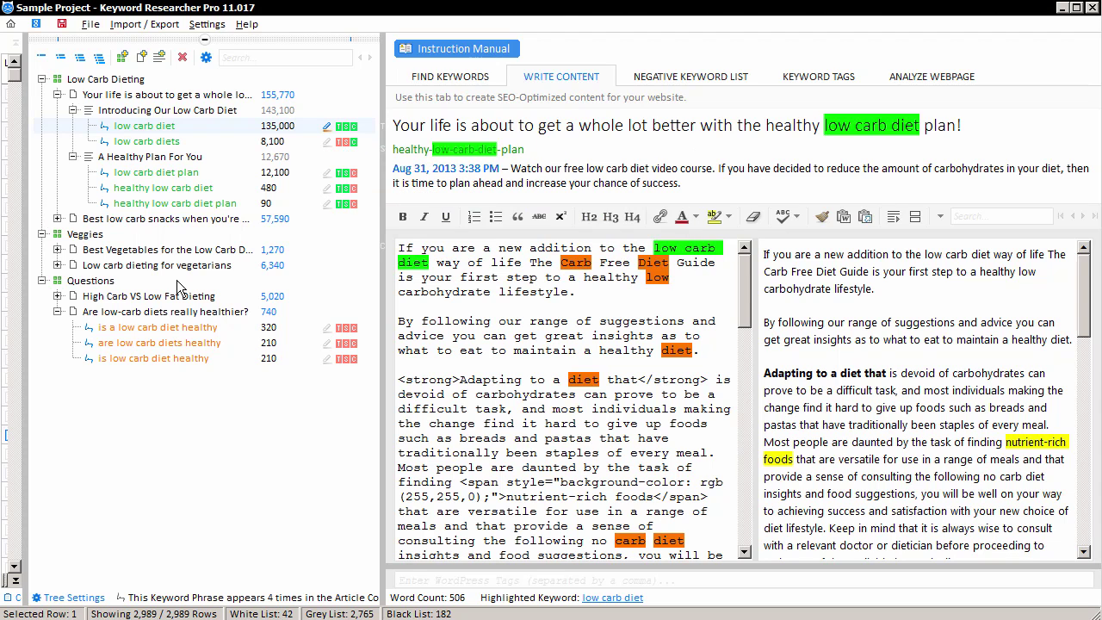
View the "Best low carb snacks when you're on a diet" article through its keywords and collapse its branch
left_click(57, 219)
left_click_drag(372, 164, 370, 258)
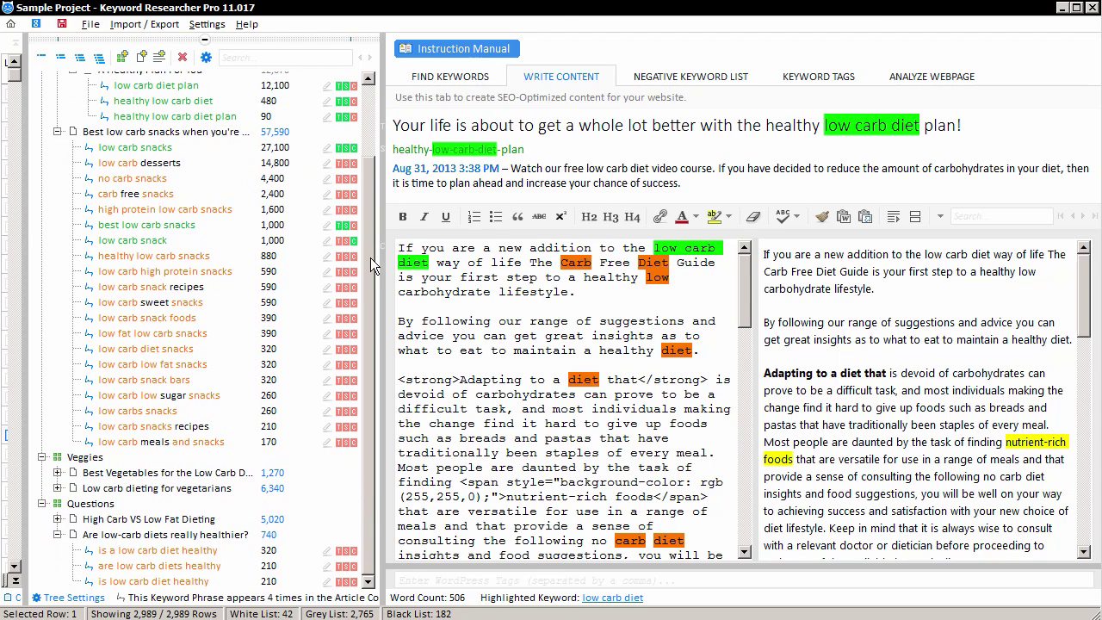
left_click(137, 159)
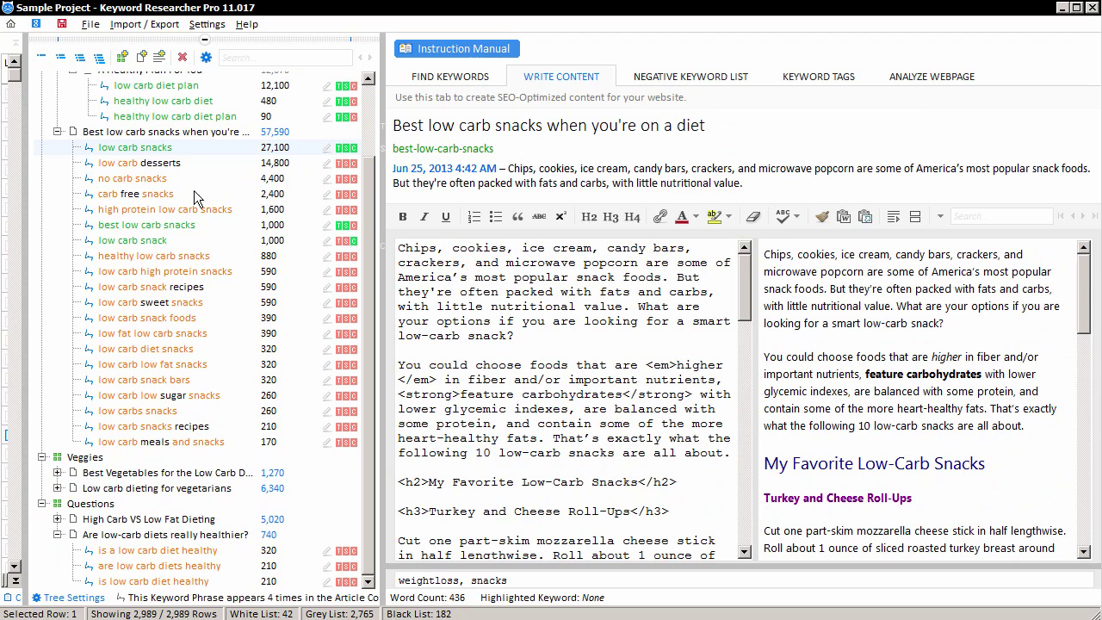
left_click(56, 132)
View the two Veggies articles, "Low carb dieting for vegetarians" and "Best Vegetables for the Low Carb Diet", by selecting their keywords
left_click(57, 265)
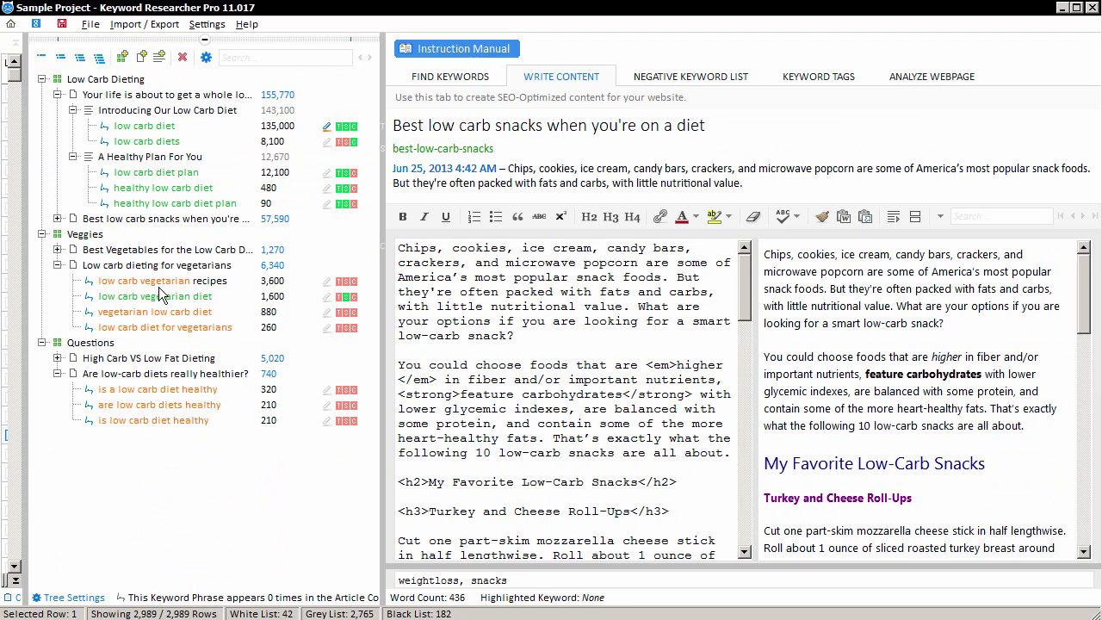
left_click(159, 296)
left_click(56, 250)
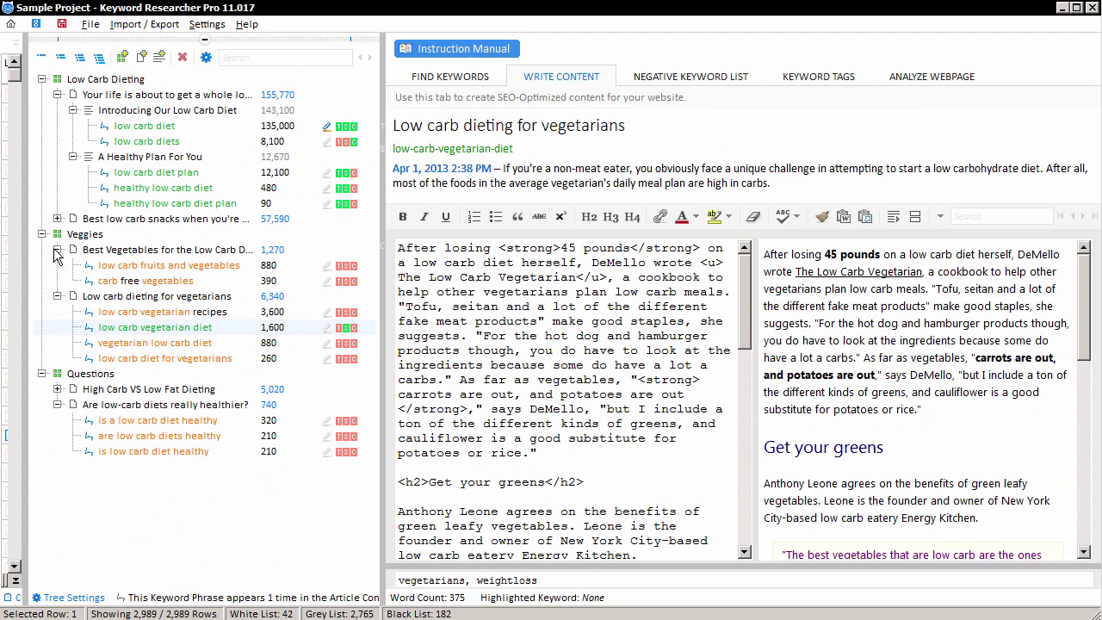
left_click(156, 267)
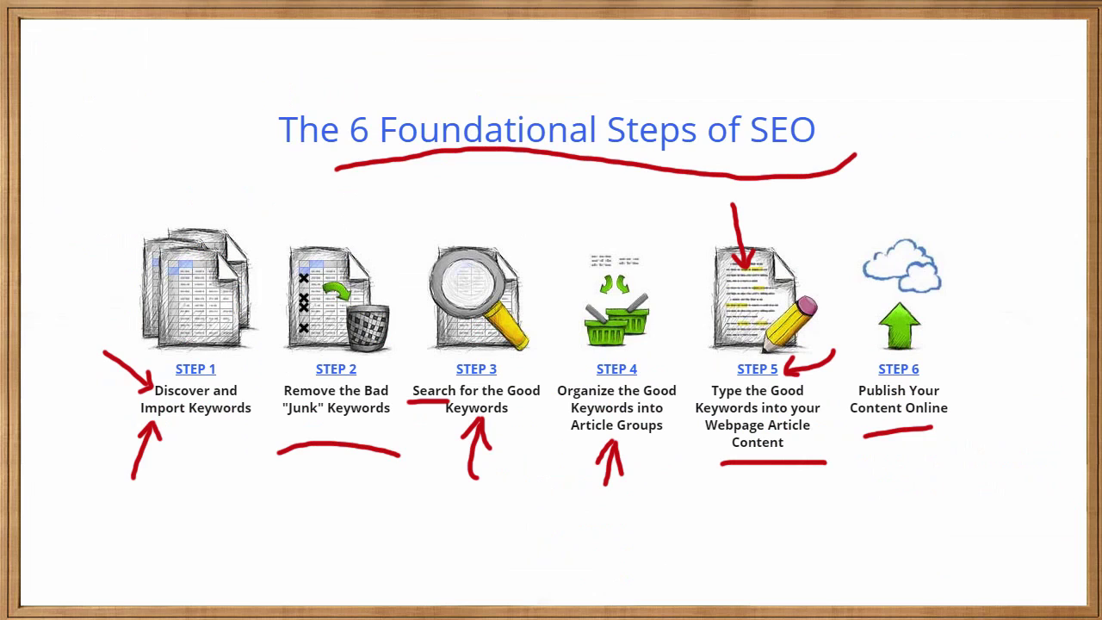
mouse_move(940, 341)
left_mouse_down()
mouse_move(961, 369)
mouse_move(995, 344)
left_mouse_up()
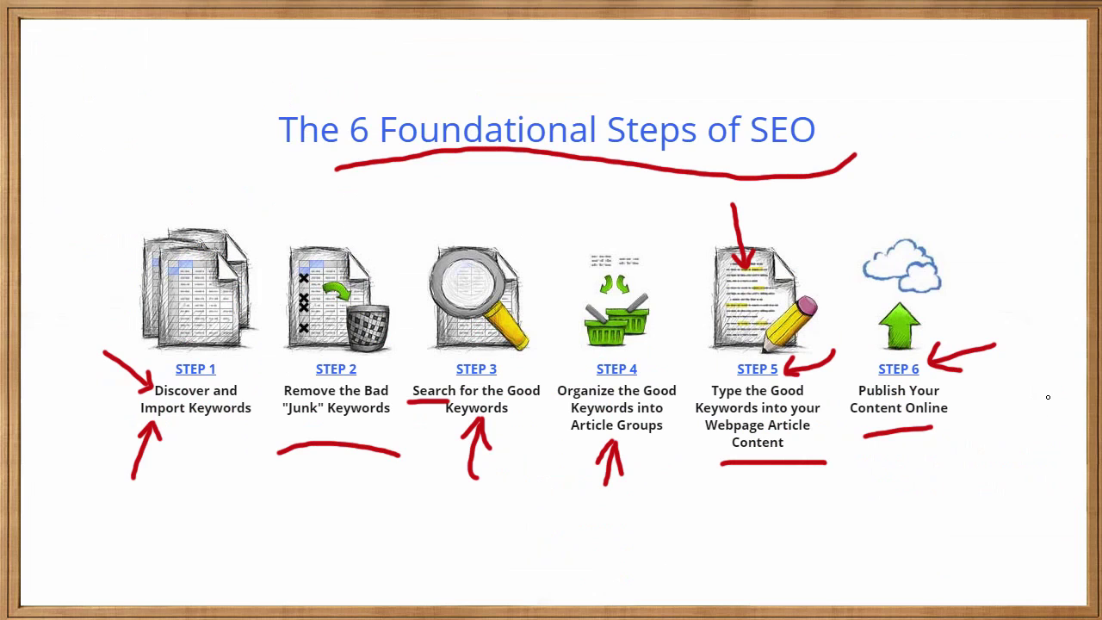
mouse_move(967, 394)
left_mouse_down()
mouse_move(954, 403)
mouse_move(965, 413)
mouse_move(985, 401)
left_mouse_up()
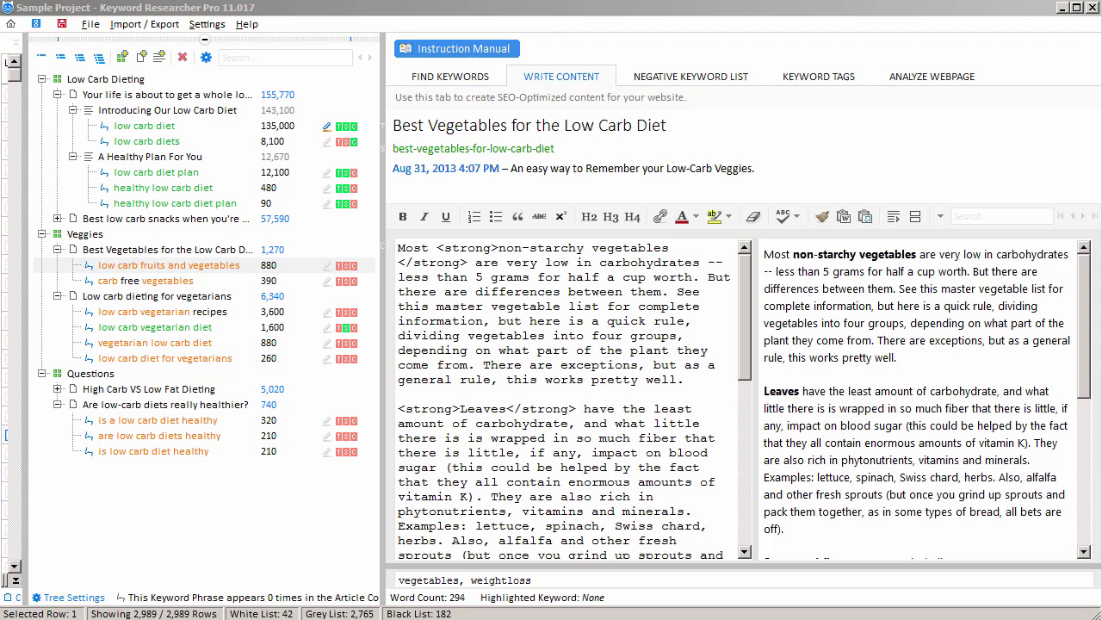
Examine the options for exporting article content to a WordPress XML file and close them without exporting
left_click(161, 24)
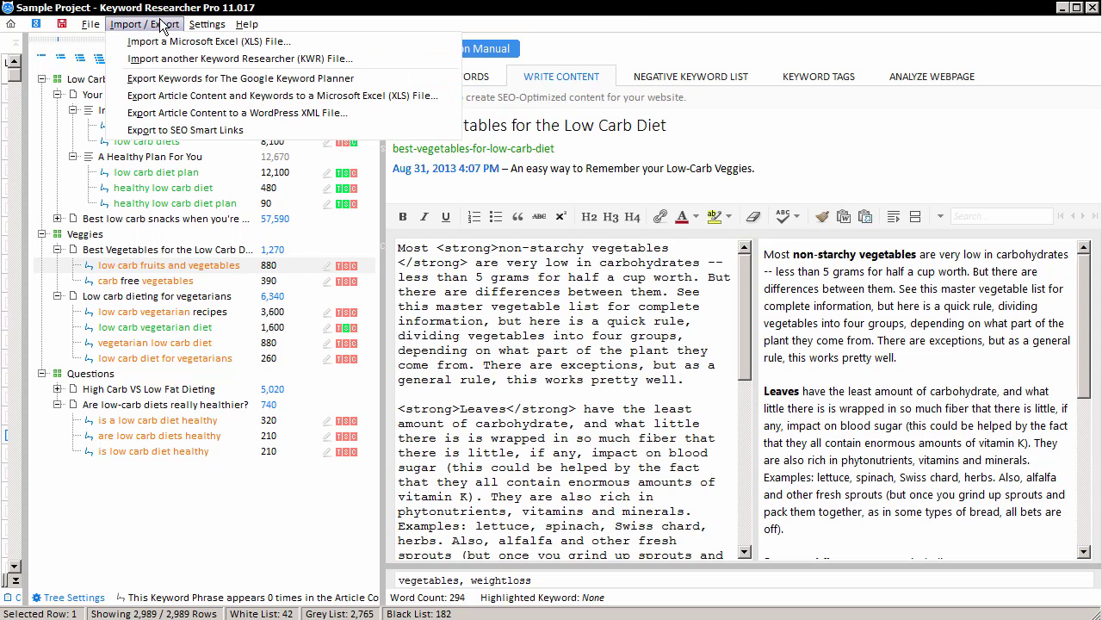
left_click(342, 120)
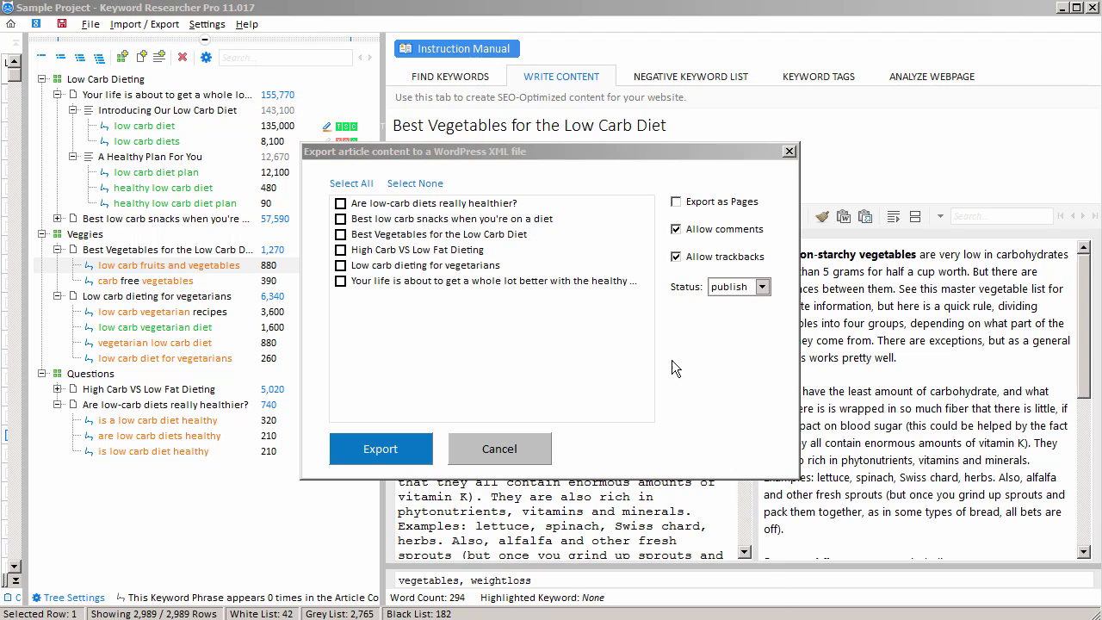
left_click(789, 152)
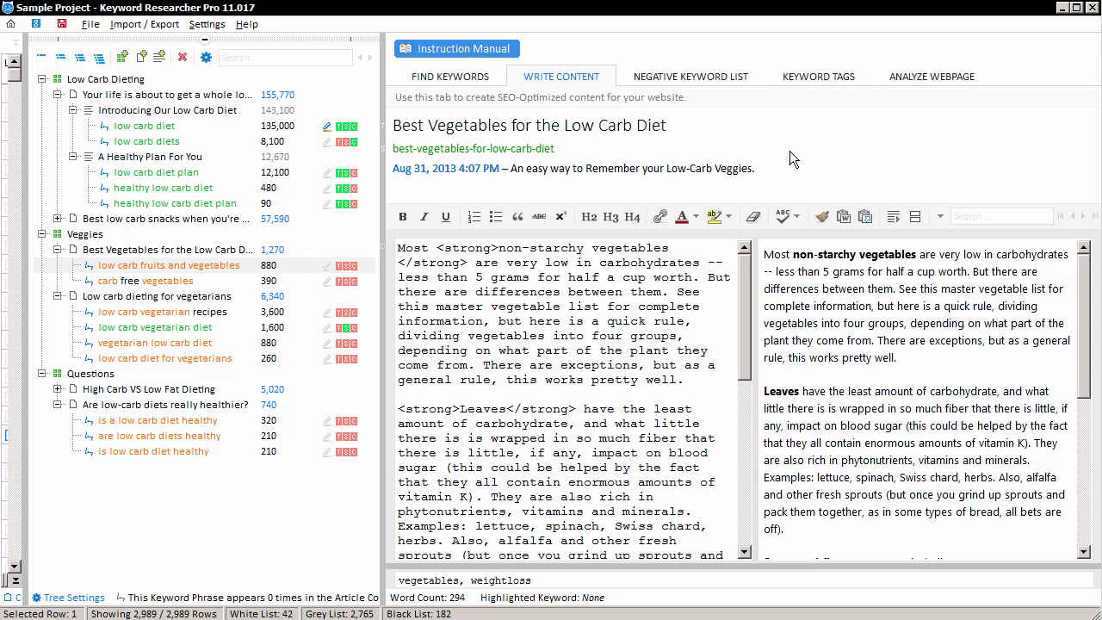
Open the online Instruction Manual and look through the list of Keyword Researcher help videos
left_click(453, 52)
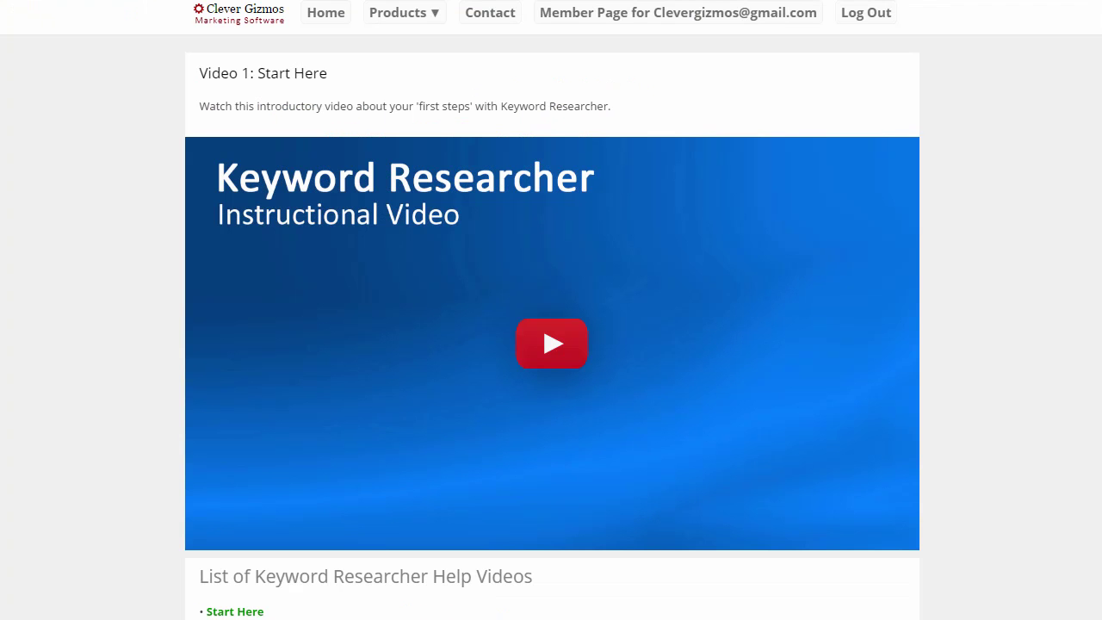
scroll(551, 310, "down", 4)
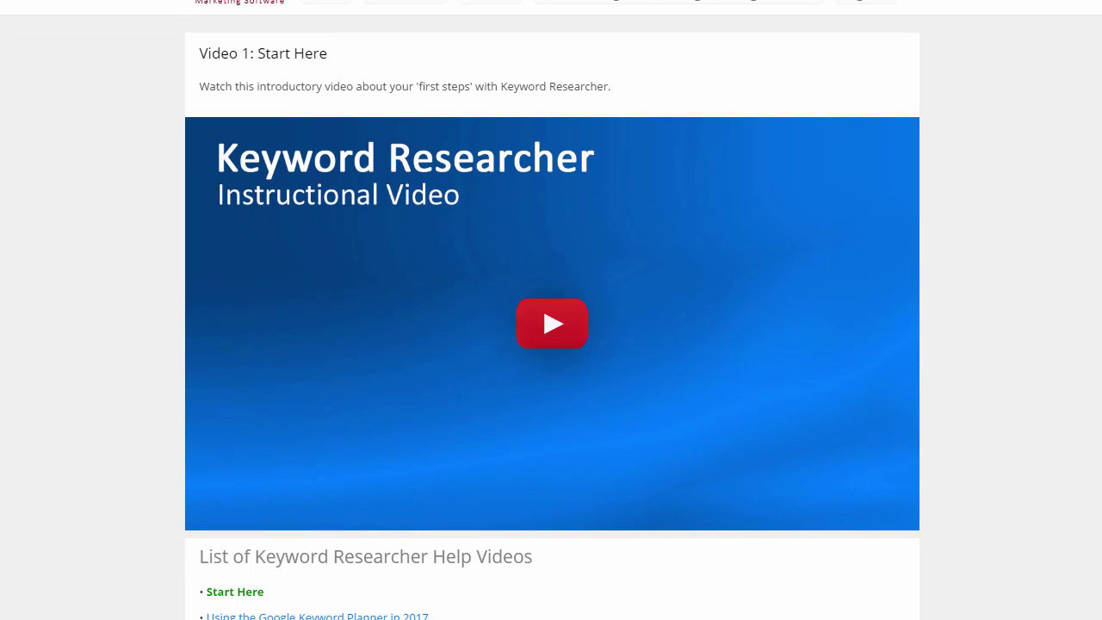
scroll(550, 310, "down", 3)
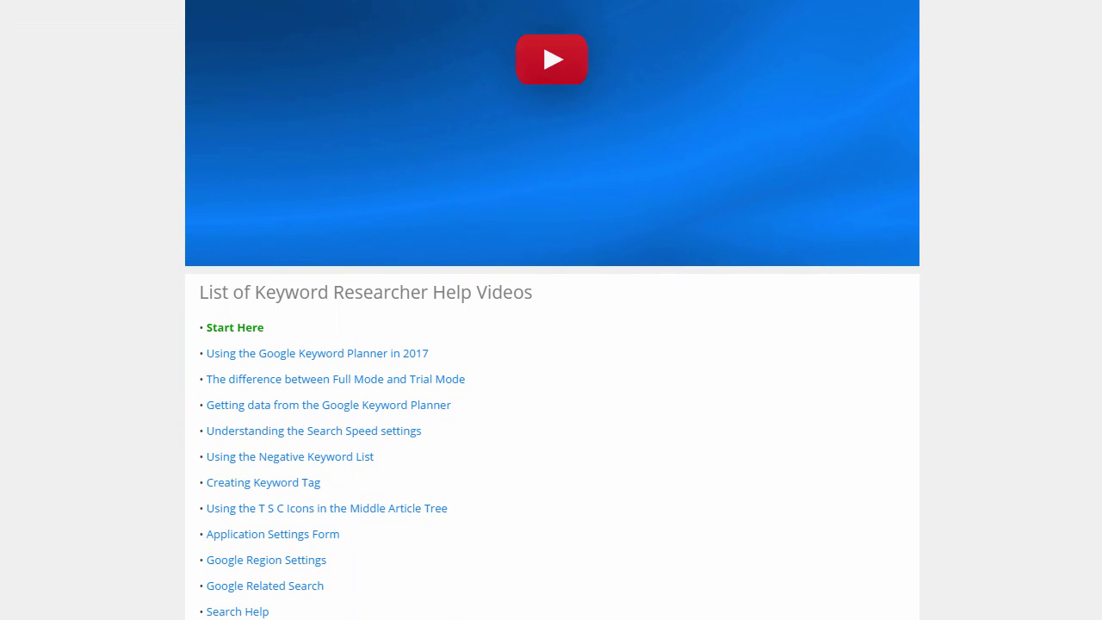
scroll(551, 310, "up", 7)
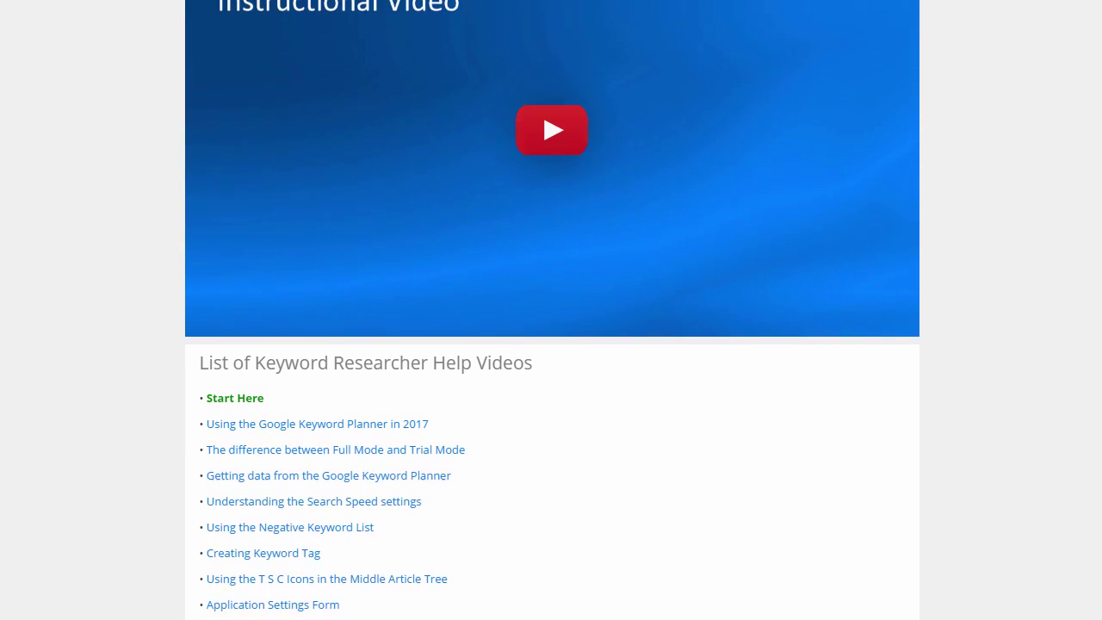